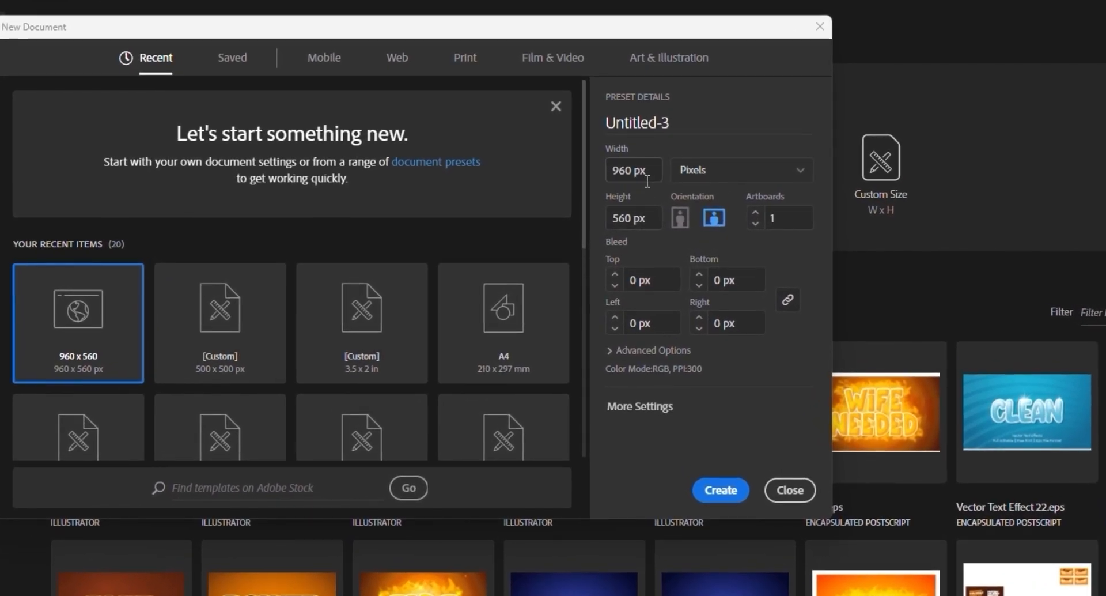
Create a new 960 by 560 px document in landscape orientation.
left_click(650, 211)
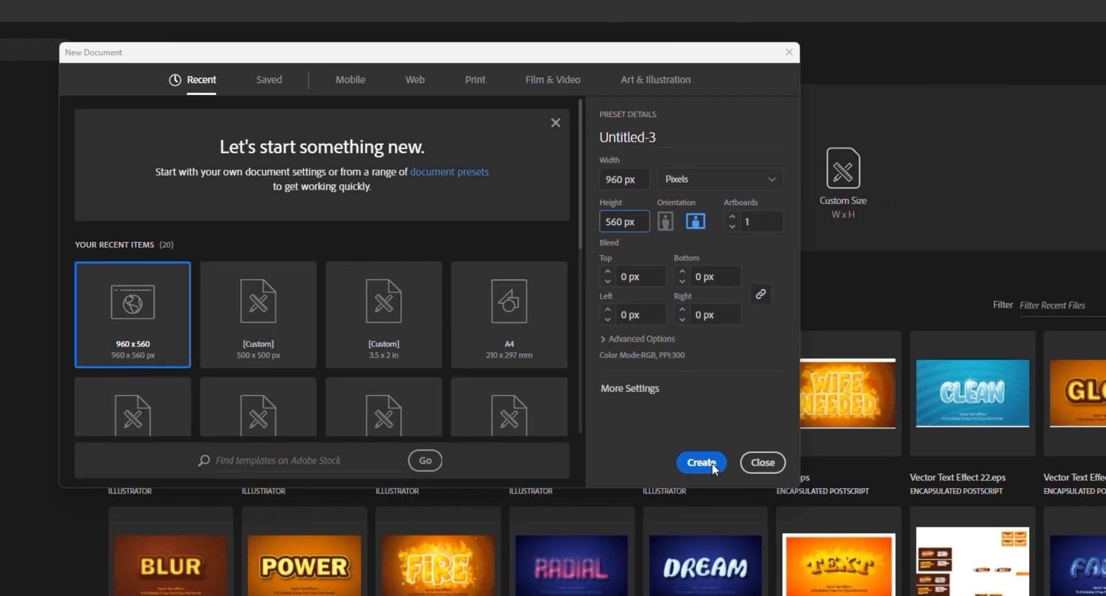
left_click(712, 462)
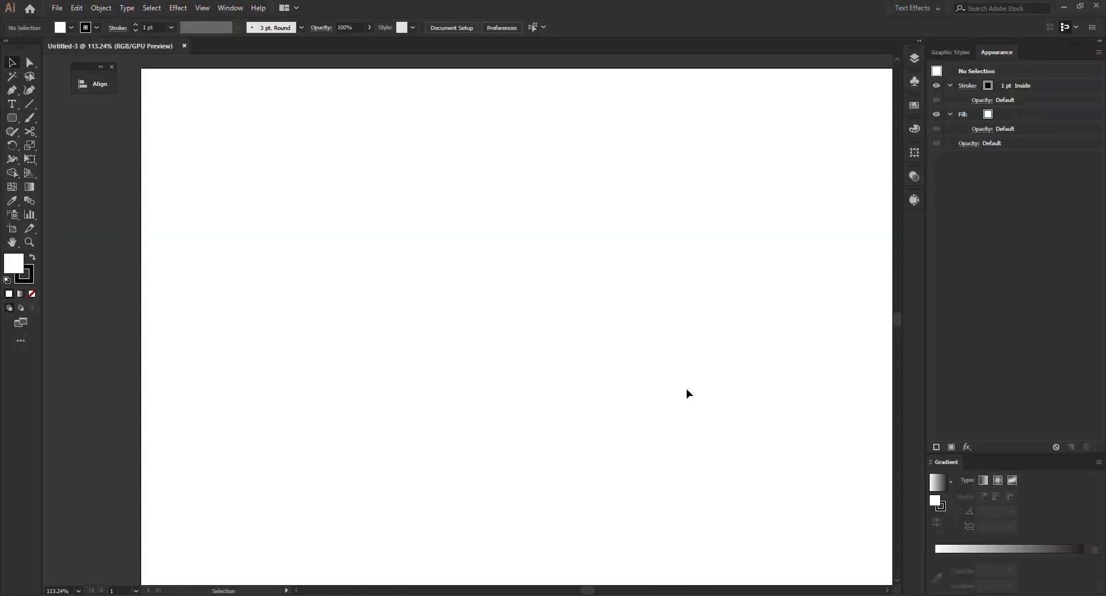
Place the off-white and blue palette image from the Colors folder on the artboard, about 293 px square.
left_click(47, 12)
left_click(76, 227)
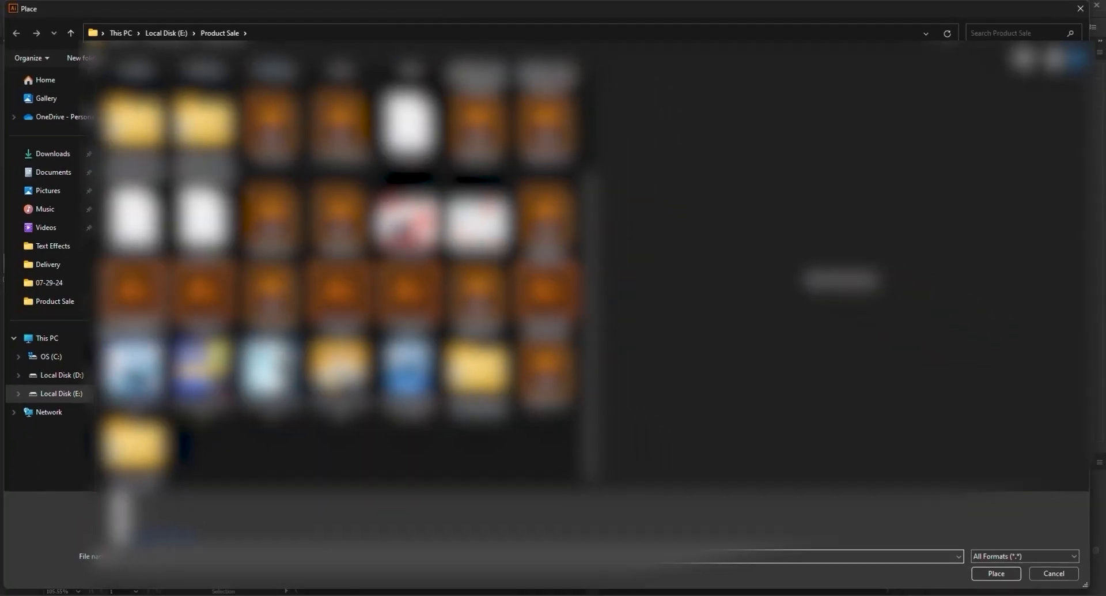
left_click(57, 394)
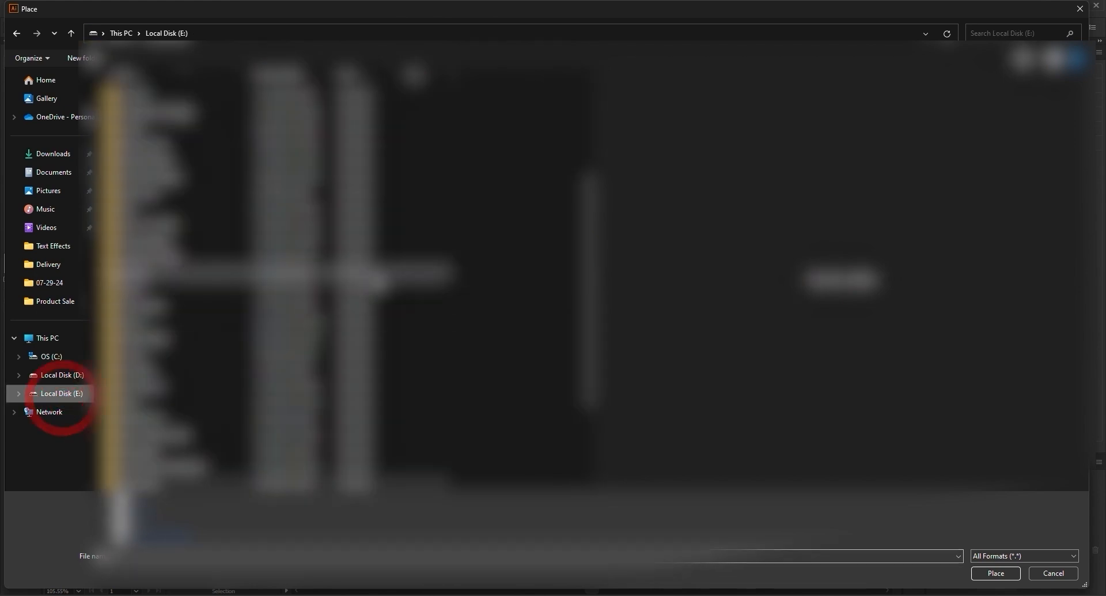
scroll(268, 346, "down", 1)
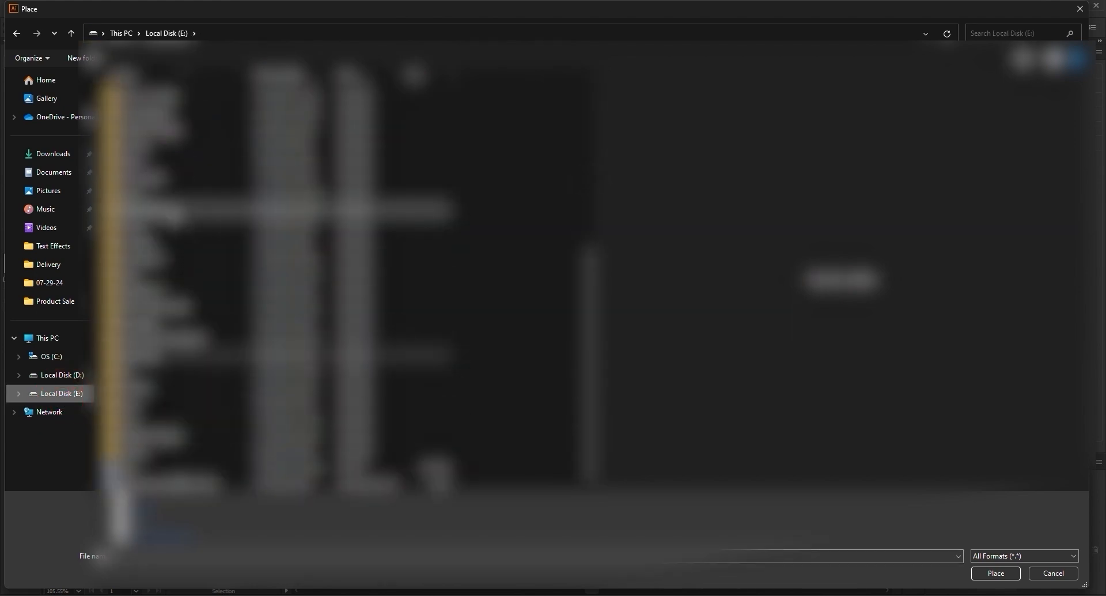
double_click(172, 160)
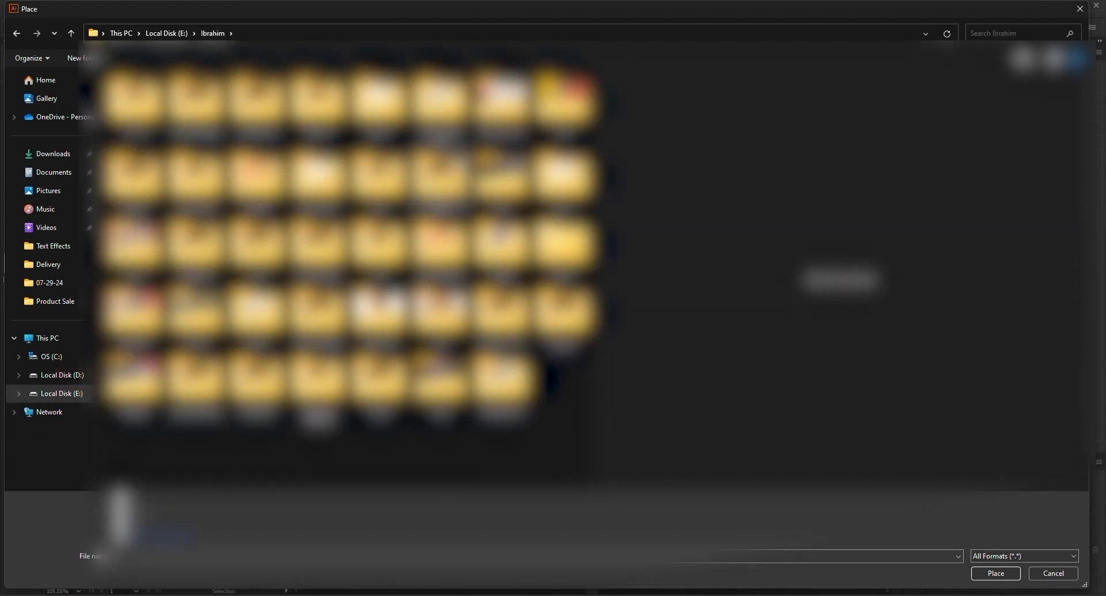
double_click(566, 103)
scroll(202, 343, "down", 3)
left_click(131, 349)
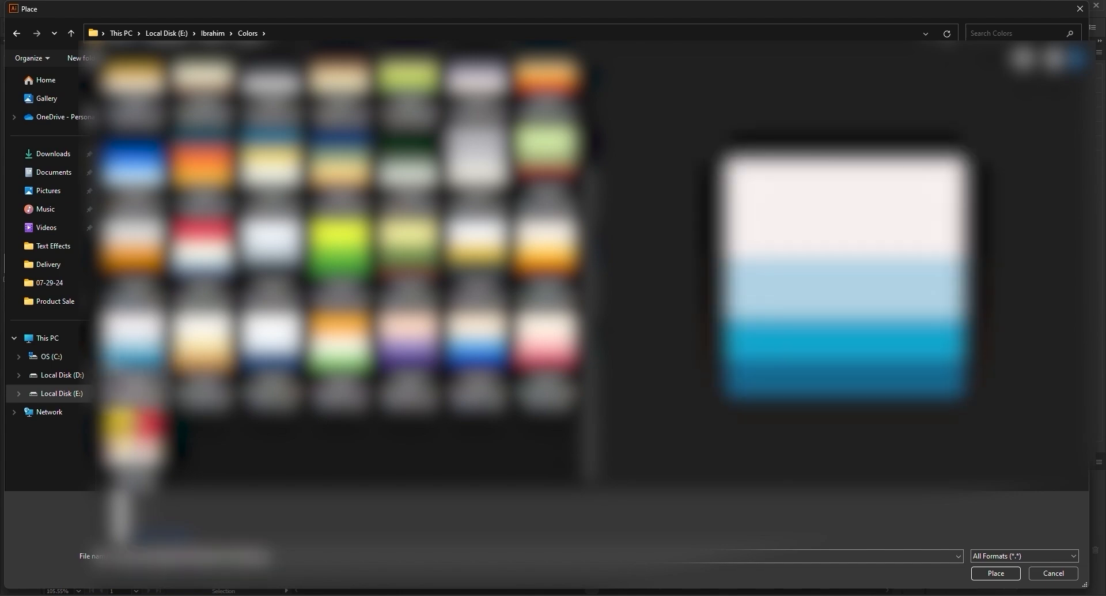
left_click(996, 573)
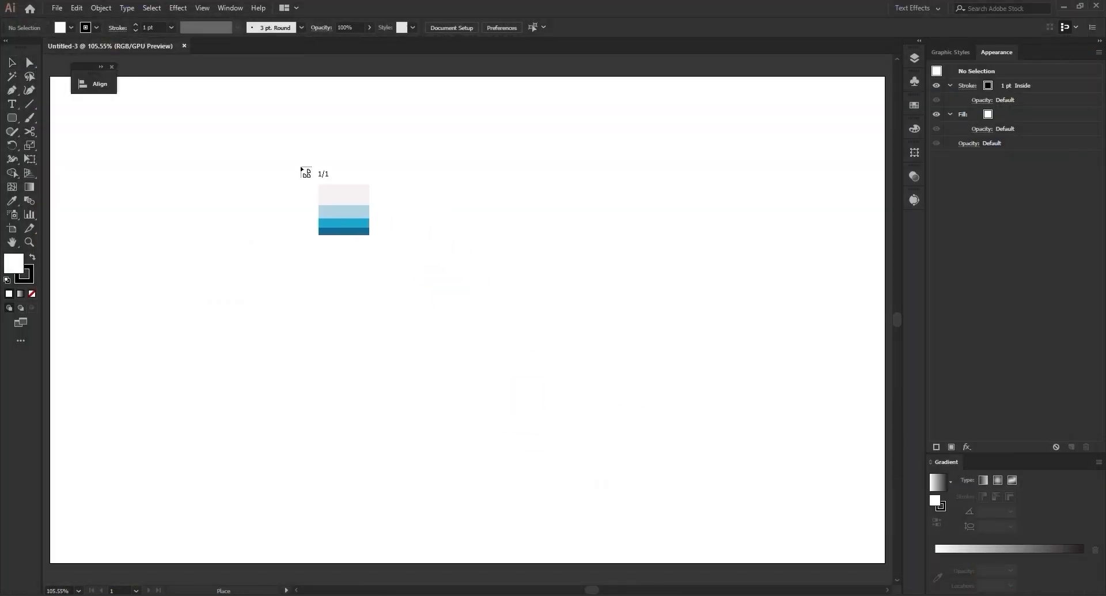
left_click_drag(301, 167, 556, 441)
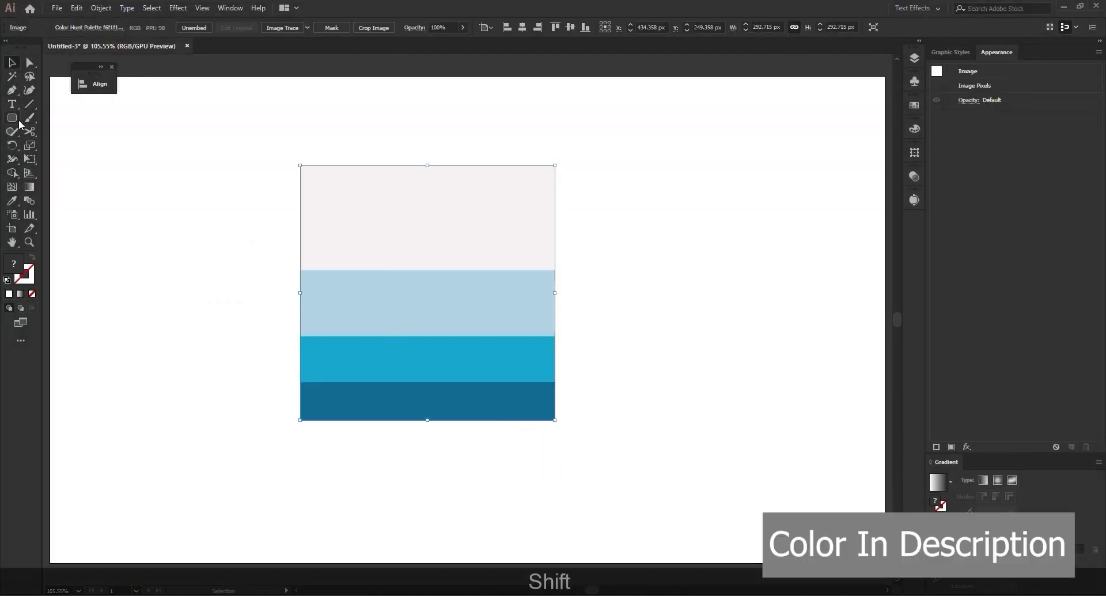
left_click(589, 323)
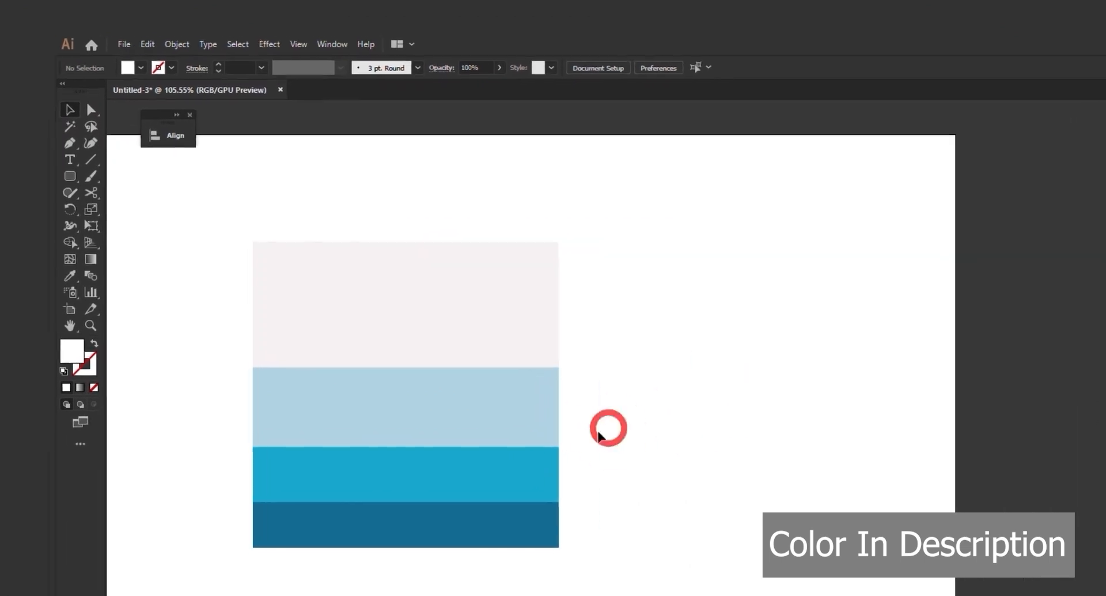
Draw a 40 px square beside the palette image and fill it with the palette's off-white.
right_click(72, 175)
left_click(163, 178)
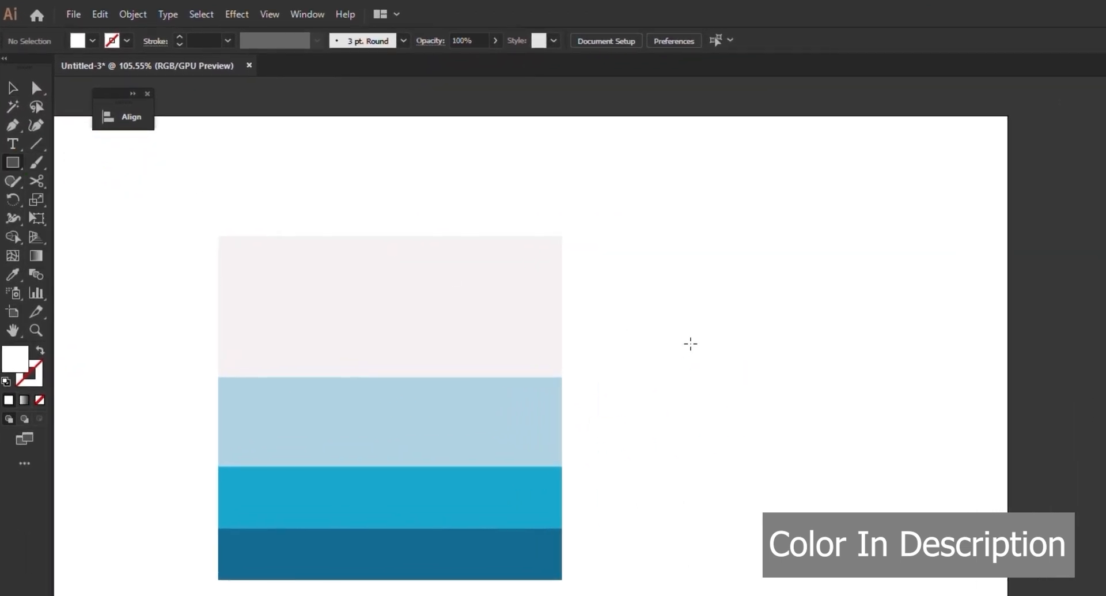
left_click_drag(596, 284, 647, 334)
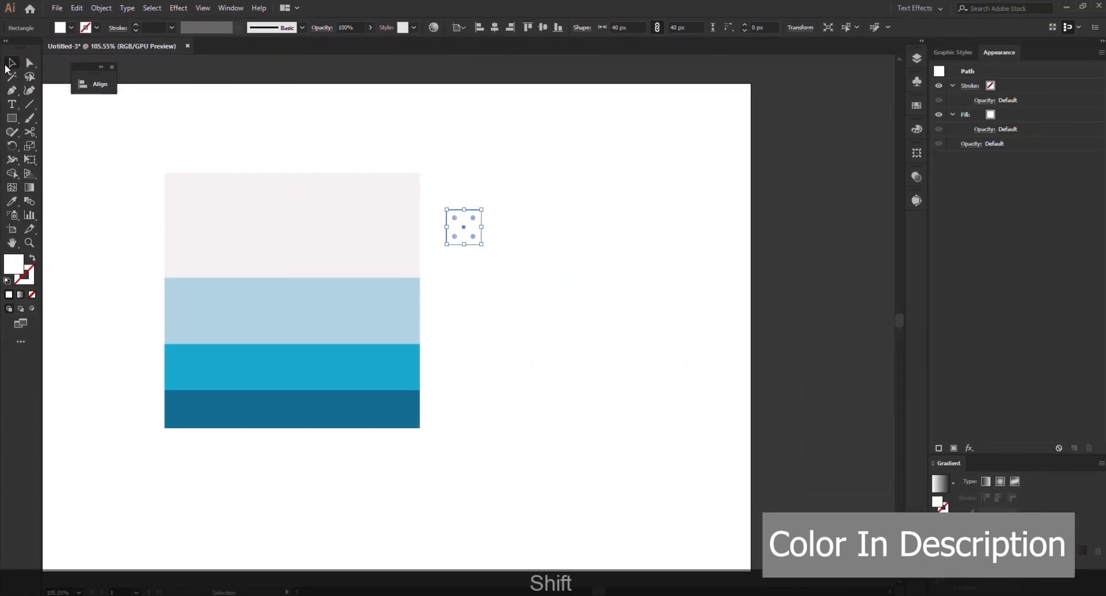
left_click(14, 202)
left_click(316, 236)
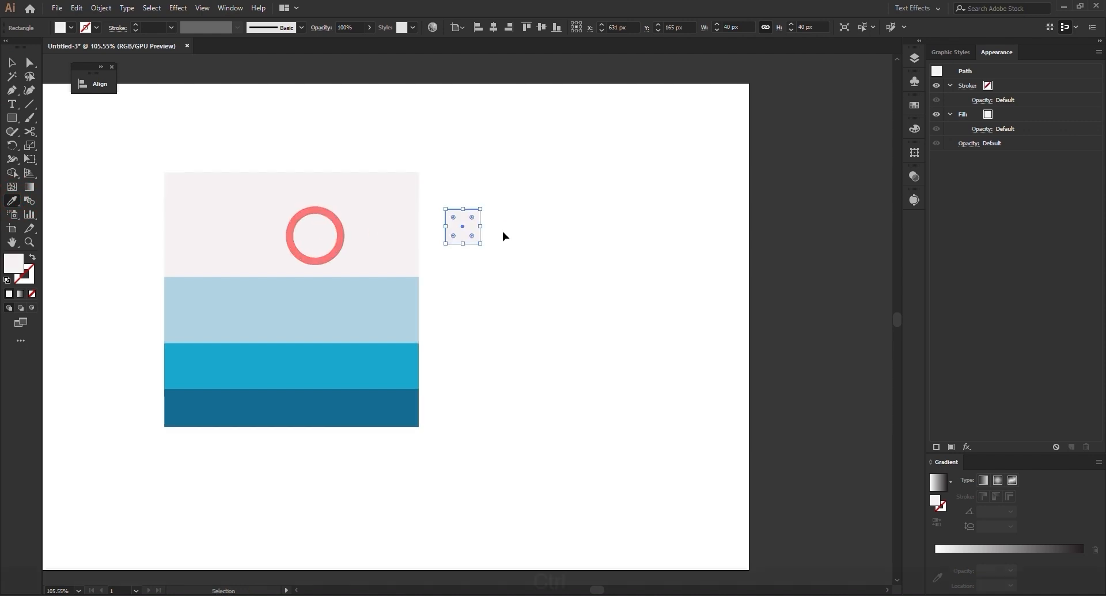
Duplicate the square downward at equal spacing to make a column of four squares.
left_click_drag(459, 227, 460, 276)
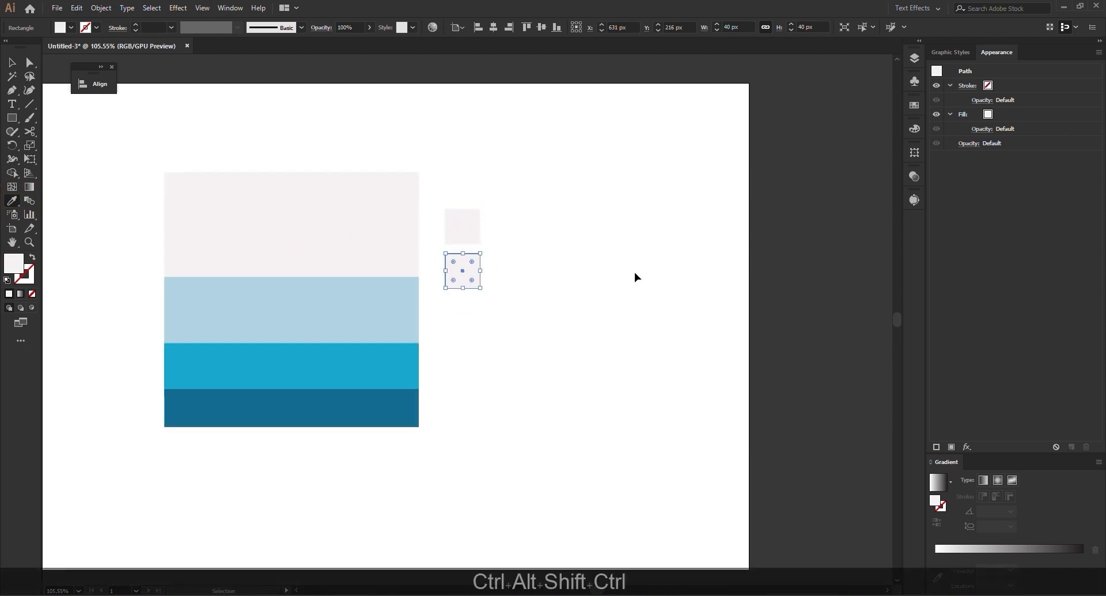
key("ctrl+d")
key("ctrl+d")
key("ctrl")
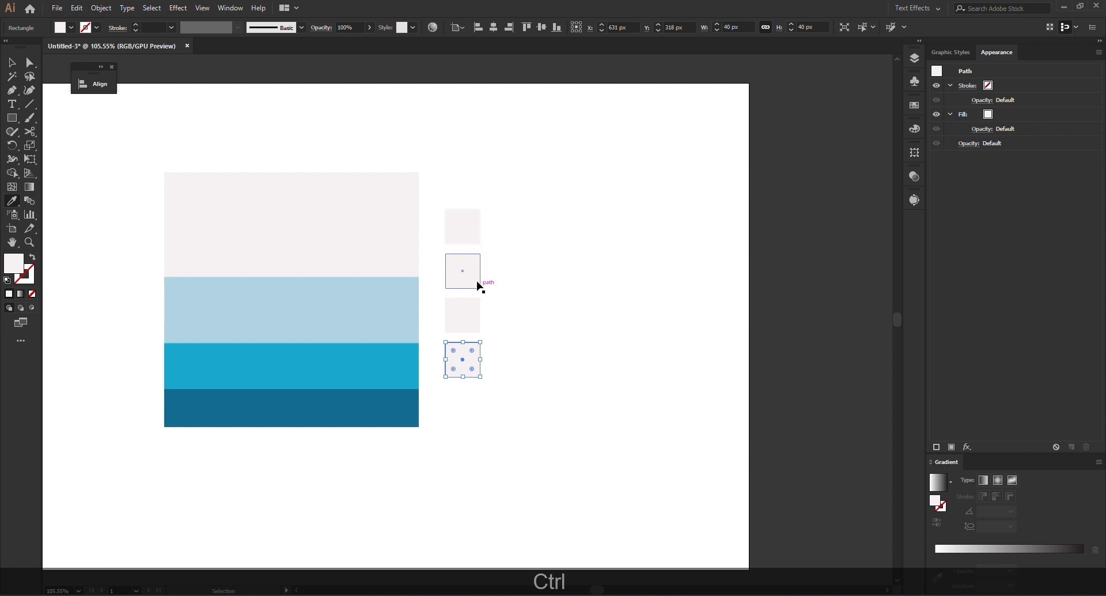
Fill the second, third and fourth squares with the palette's light blue, bright blue and dark blue respectively.
left_click(460, 275, "ctrl")
left_click(393, 295)
left_click(478, 312, "ctrl")
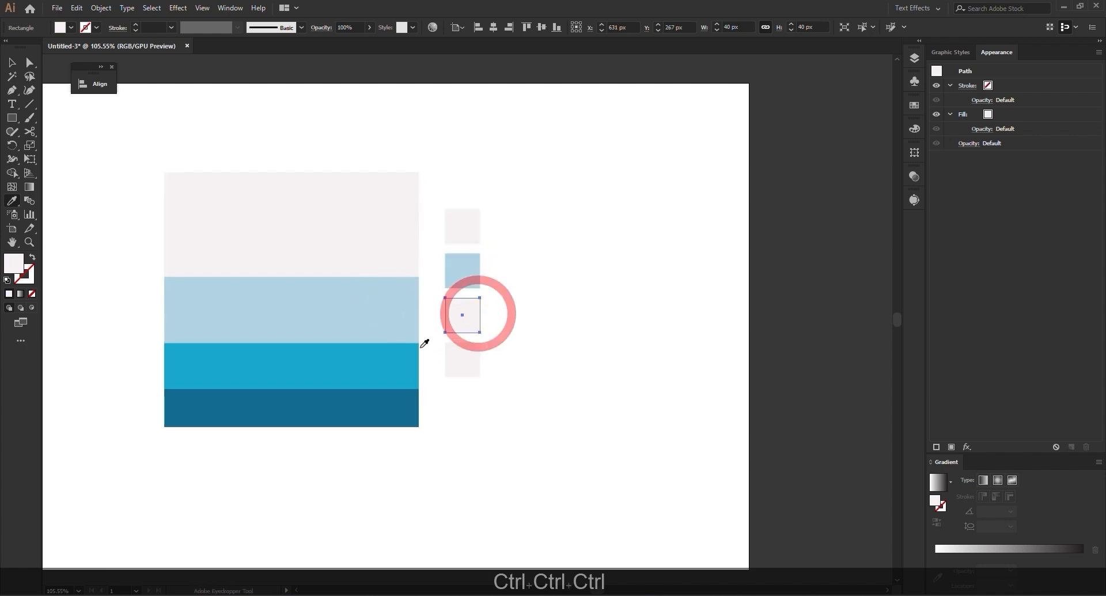
left_click(395, 365)
left_click(461, 359, "ctrl")
left_click(403, 399)
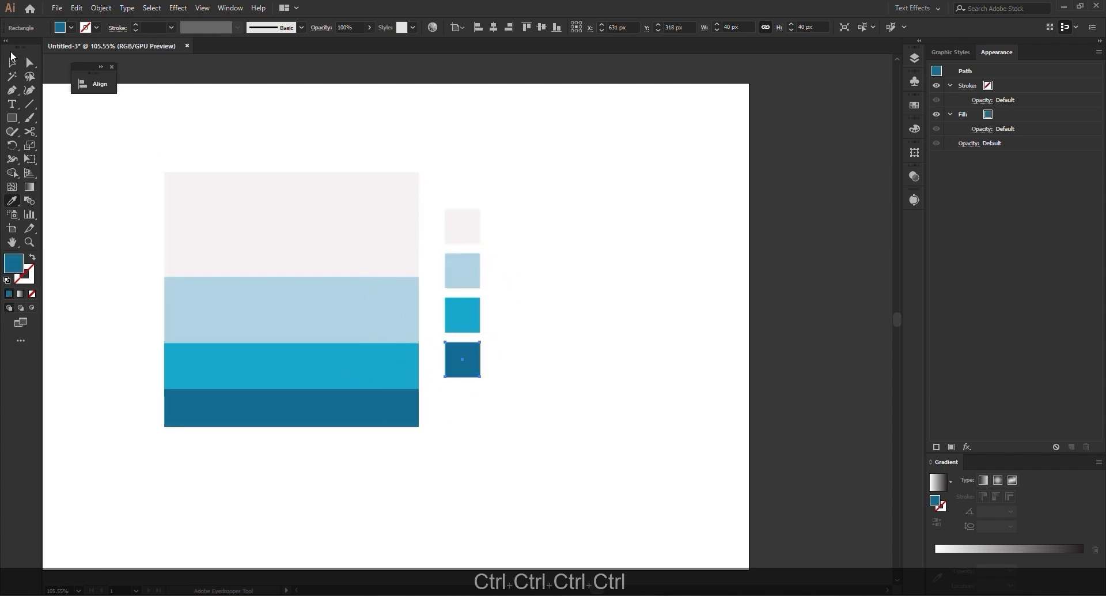
Delete the palette image, keeping only the four colour squares.
left_click(12, 58)
left_click(309, 255)
key("BackSpace")
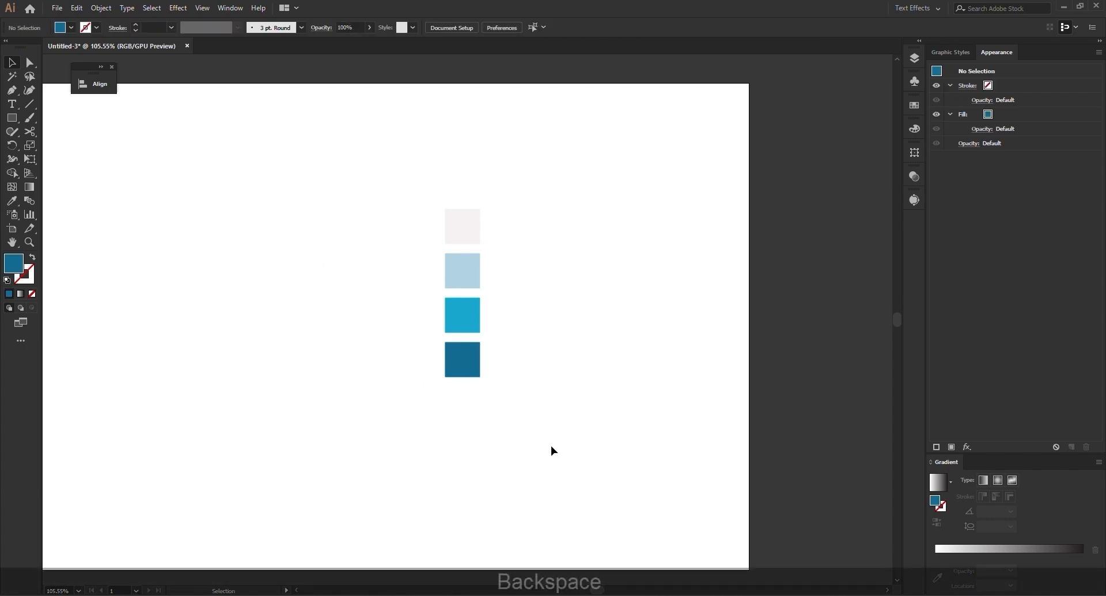
Save the colours of the four squares as a new colour group in the swatches.
left_click_drag(551, 445, 399, 185)
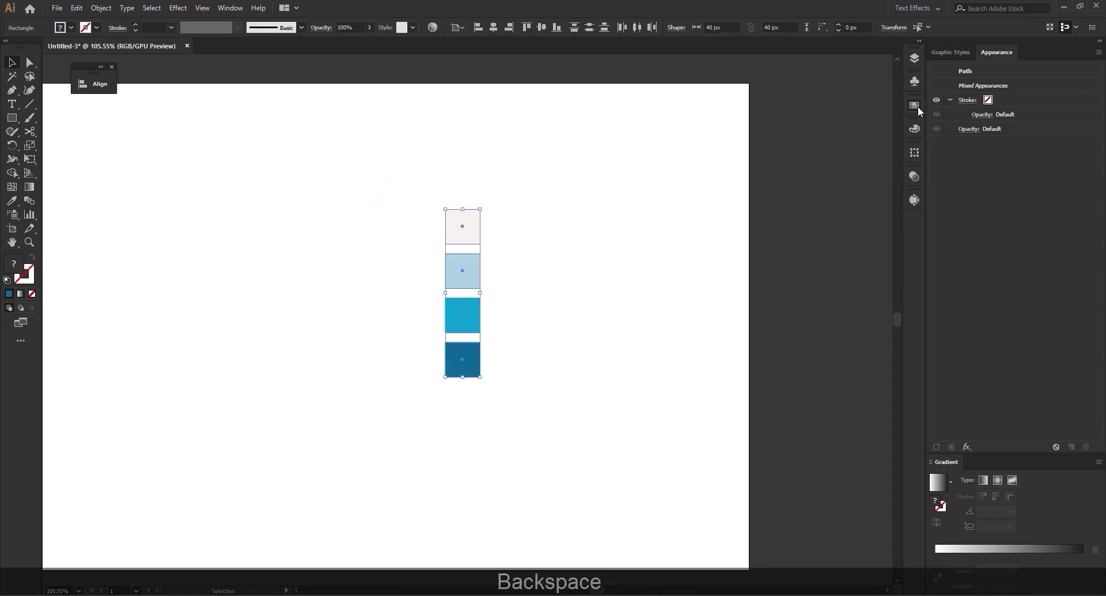
right_click(918, 106)
left_click(918, 107)
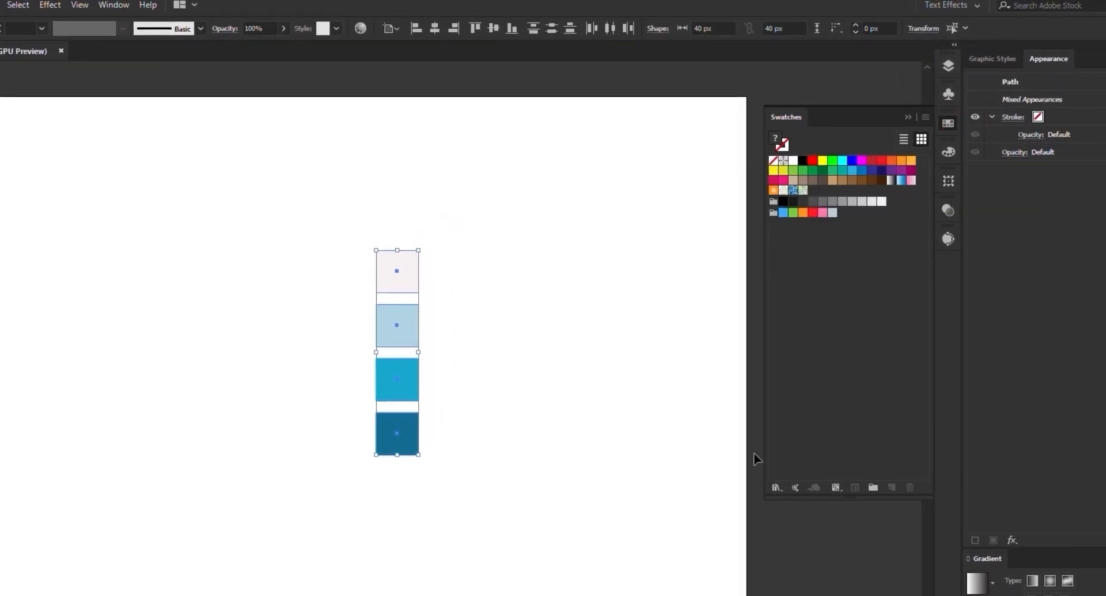
left_click(873, 487)
left_click(441, 354)
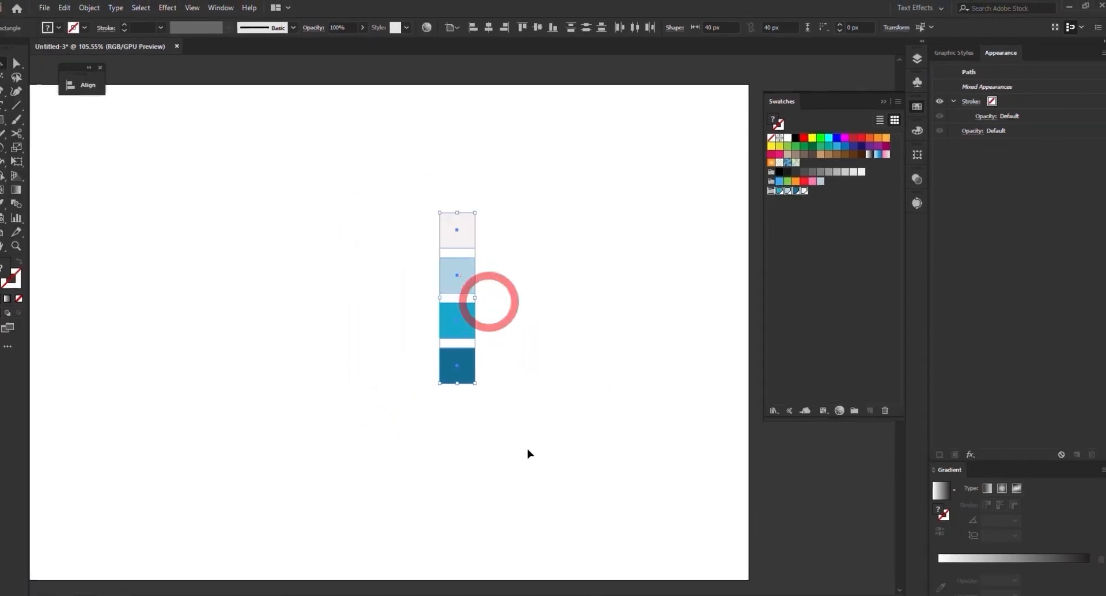
Rotate the column of squares 90° clockwise and lock it as a row just above the artboard's upper-right corner.
scroll(528, 449, "down", 1, "alt")
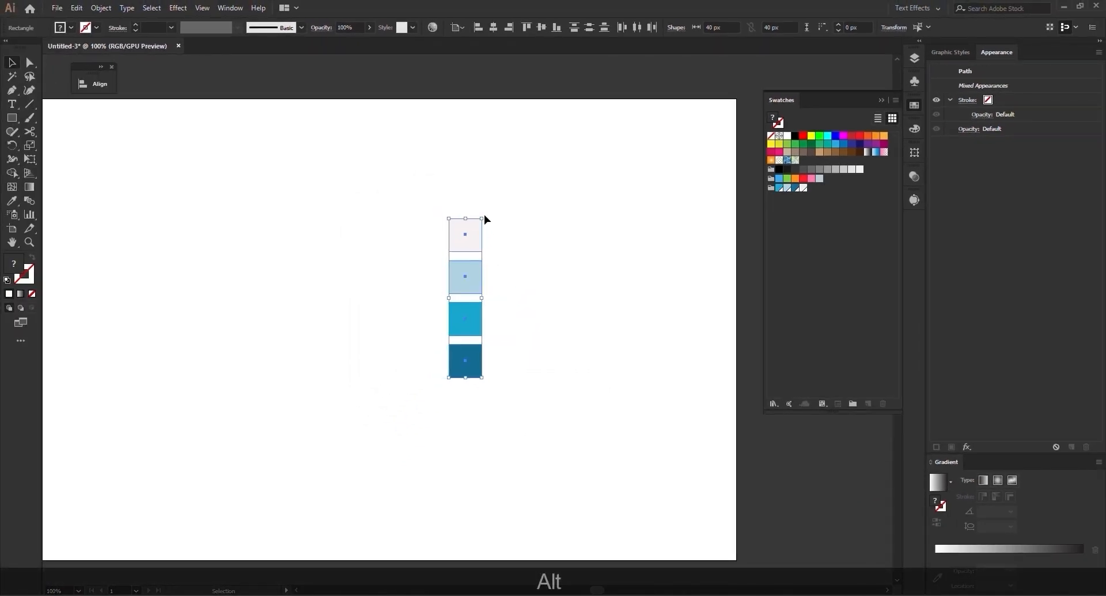
left_click_drag(484, 214, 571, 344)
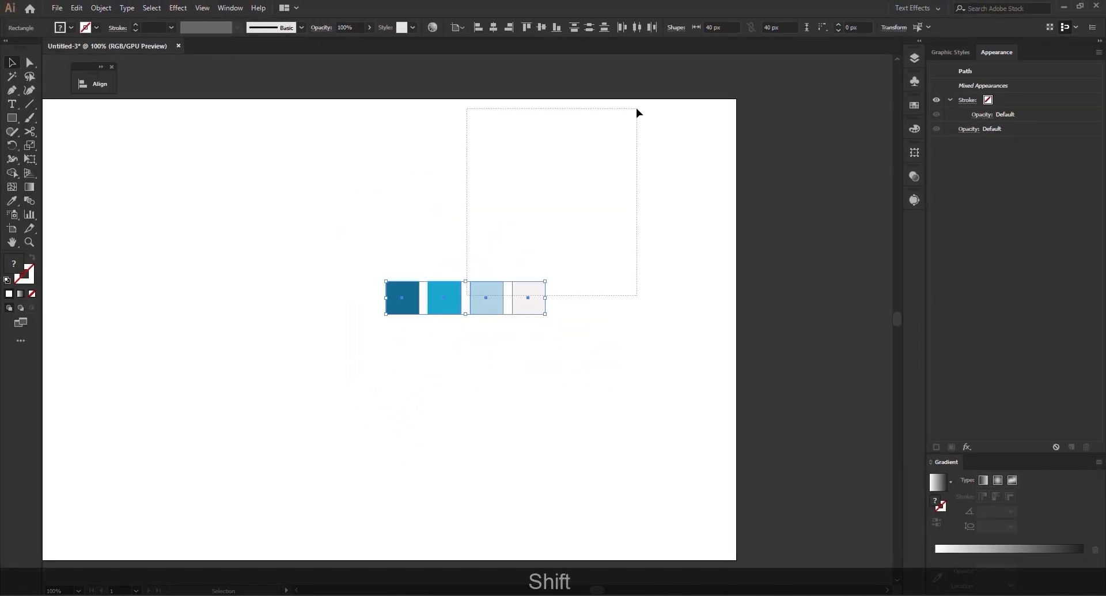
left_click_drag(668, 242, 466, 296)
left_click_drag(357, 237, 364, 266)
left_click_drag(483, 307, 669, 86)
key("ctrl+2")
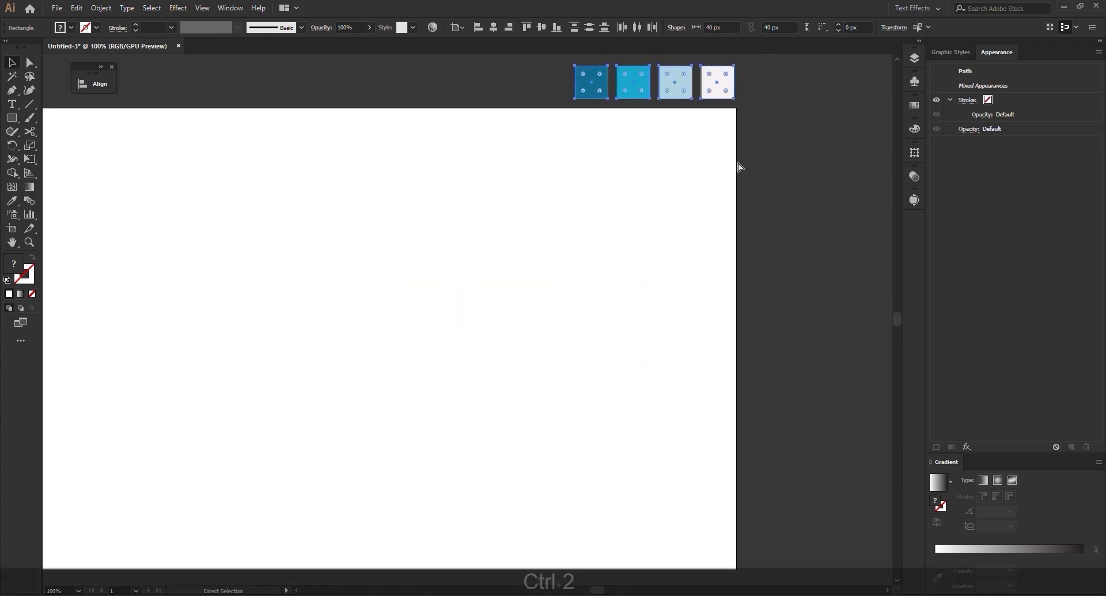
Create a dark blue rectangle 960 px wide and 560 px high as the background.
left_click(820, 187, "ctrl+alt")
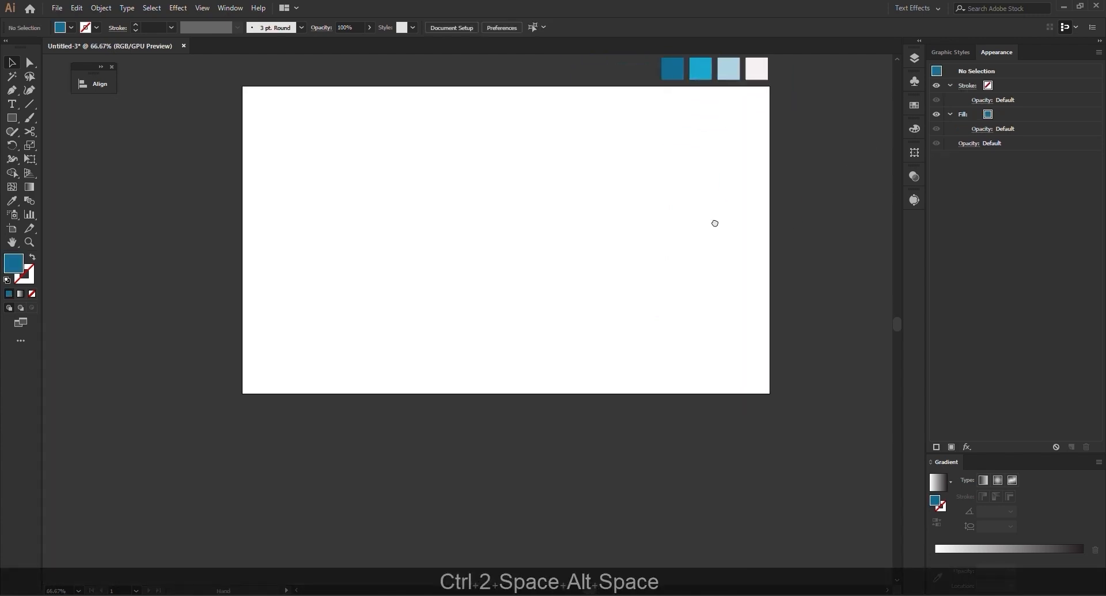
left_click_drag(667, 260, 659, 283)
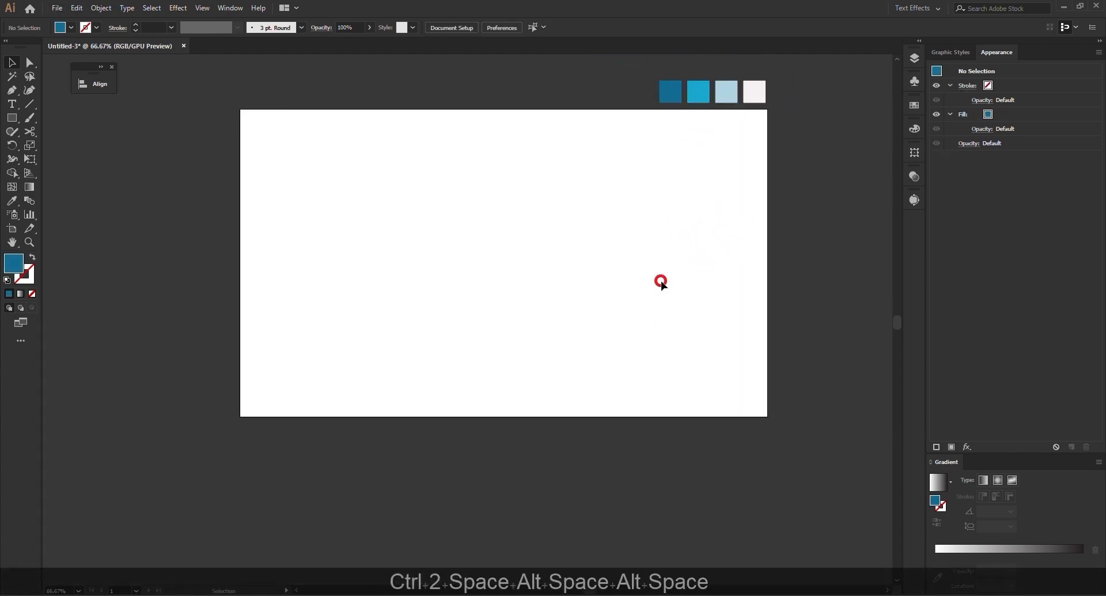
key("m")
left_click(399, 320)
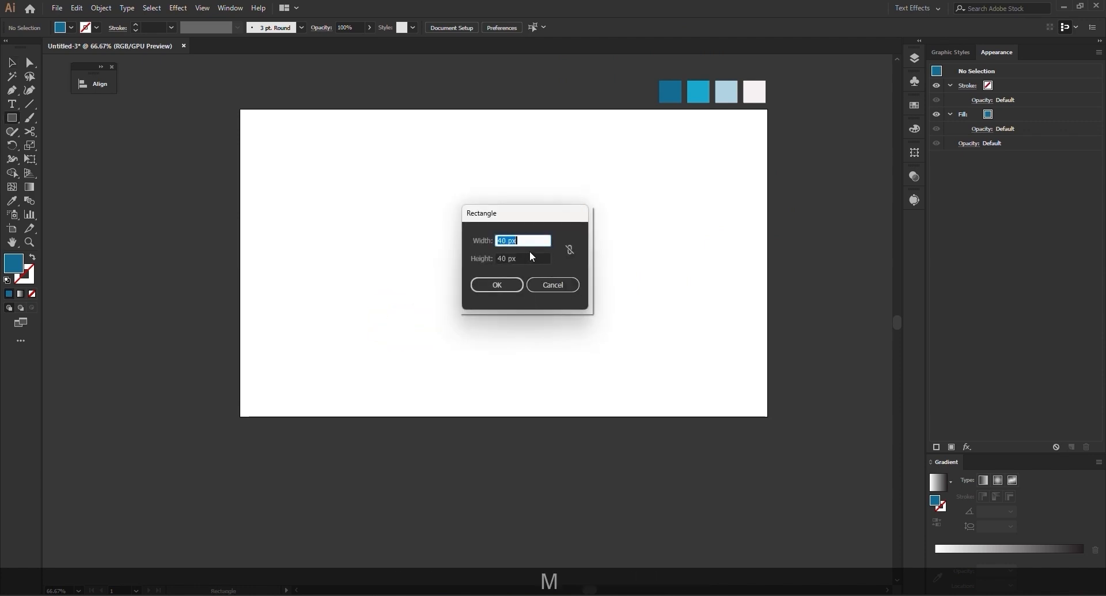
type("960")
key("Tab")
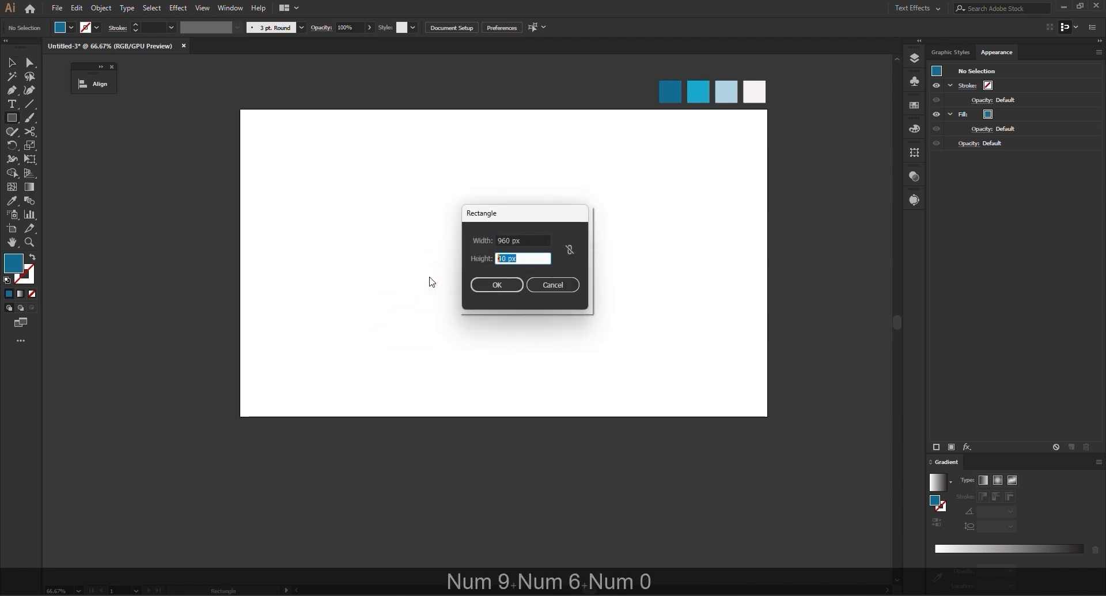
type("560")
key("Return")
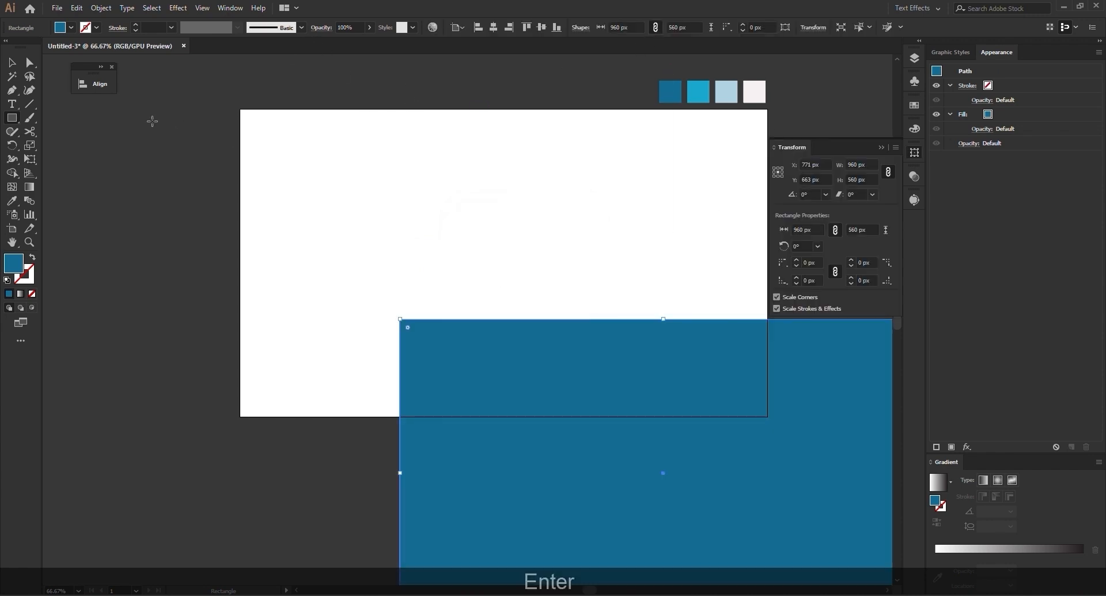
Centre the rectangle horizontally and vertically on the artboard.
left_click(100, 84)
left_click(149, 110)
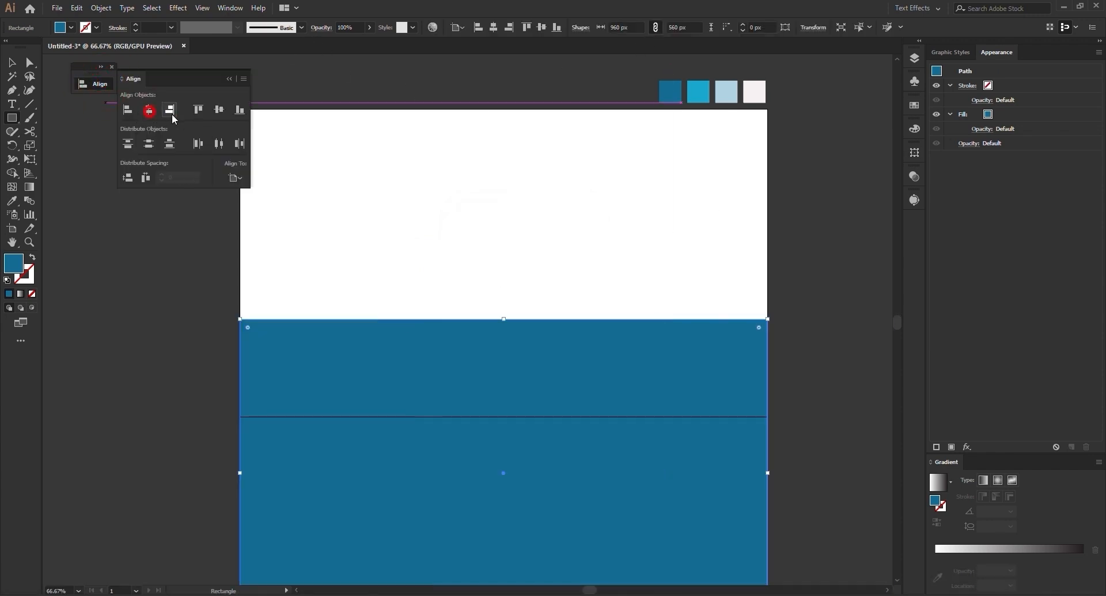
left_click(219, 110)
left_click(13, 64)
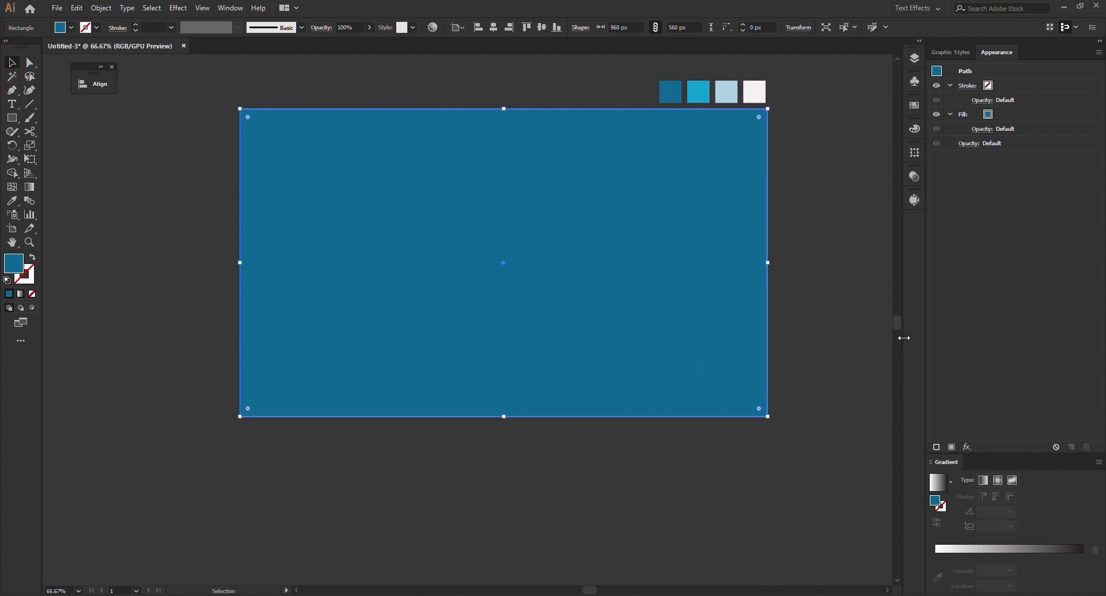
Fill the rectangle with a linear gradient from bright blue at the start to dark blue at the end, sampled from the colour squares.
left_click(939, 482)
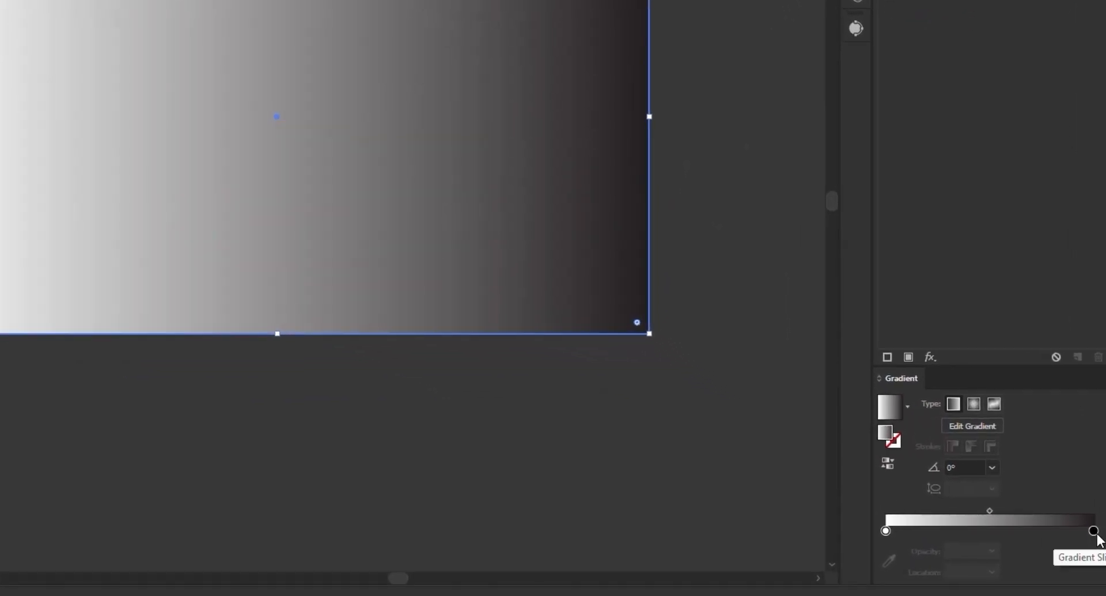
left_click(1093, 531)
left_click(889, 560)
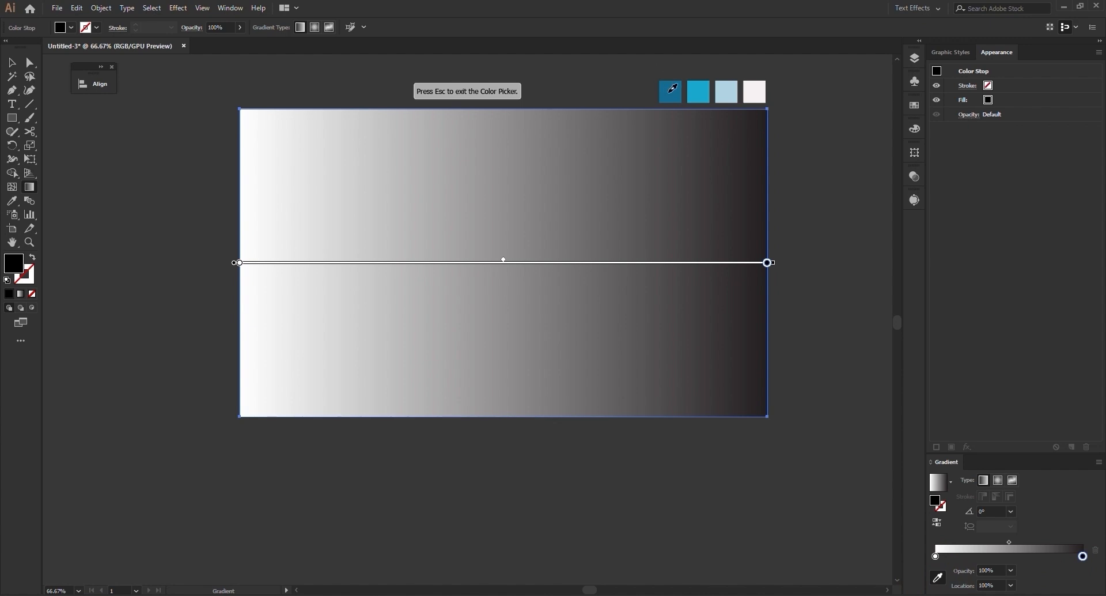
left_click(670, 91)
left_click(935, 555)
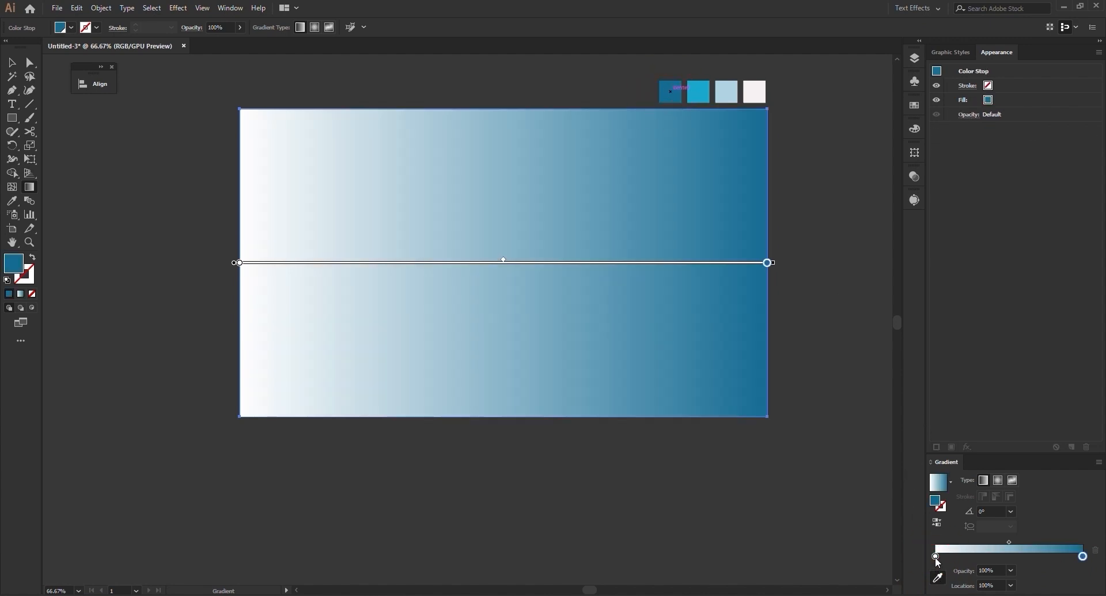
left_click(935, 556)
left_click(702, 86)
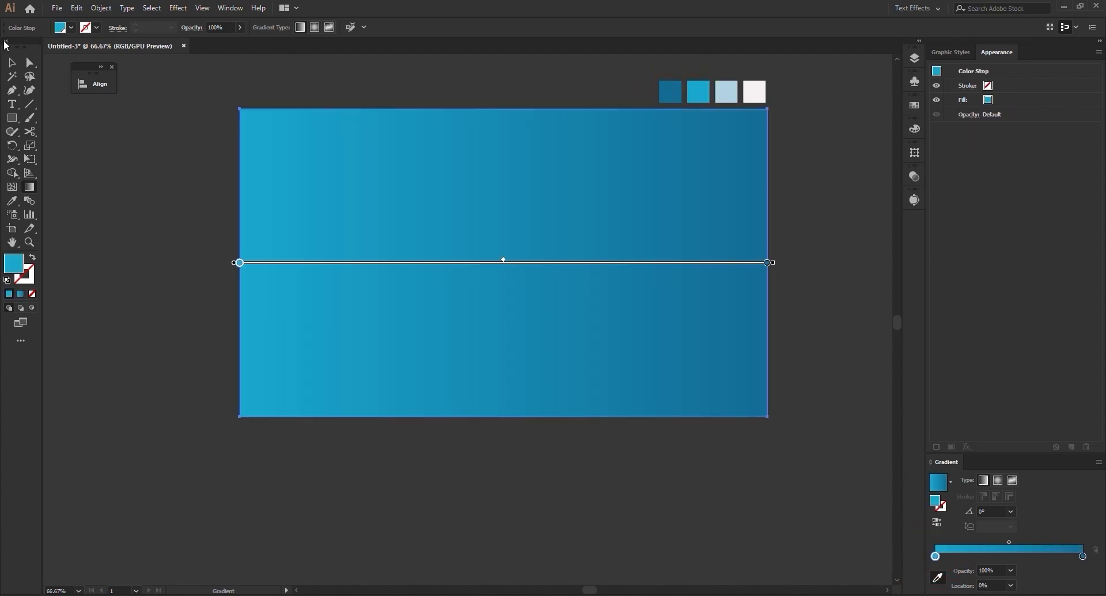
Change the background rectangle's gradient to radial and stretch it horizontally past the rectangle's right edge.
left_click(11, 63)
key("g")
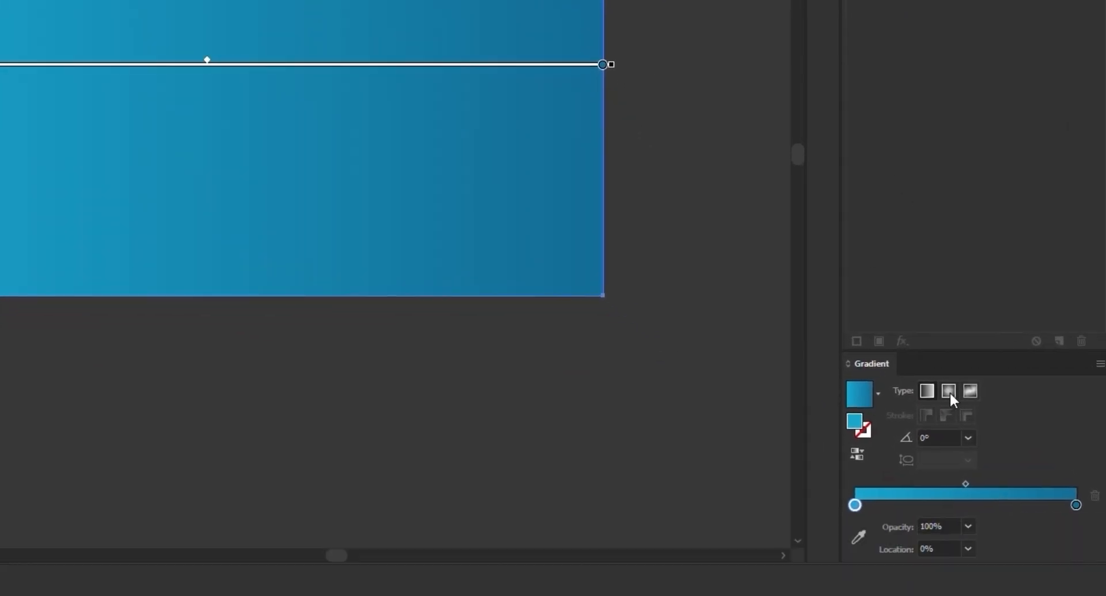
left_click(949, 392)
scroll(487, 118, "up", 1)
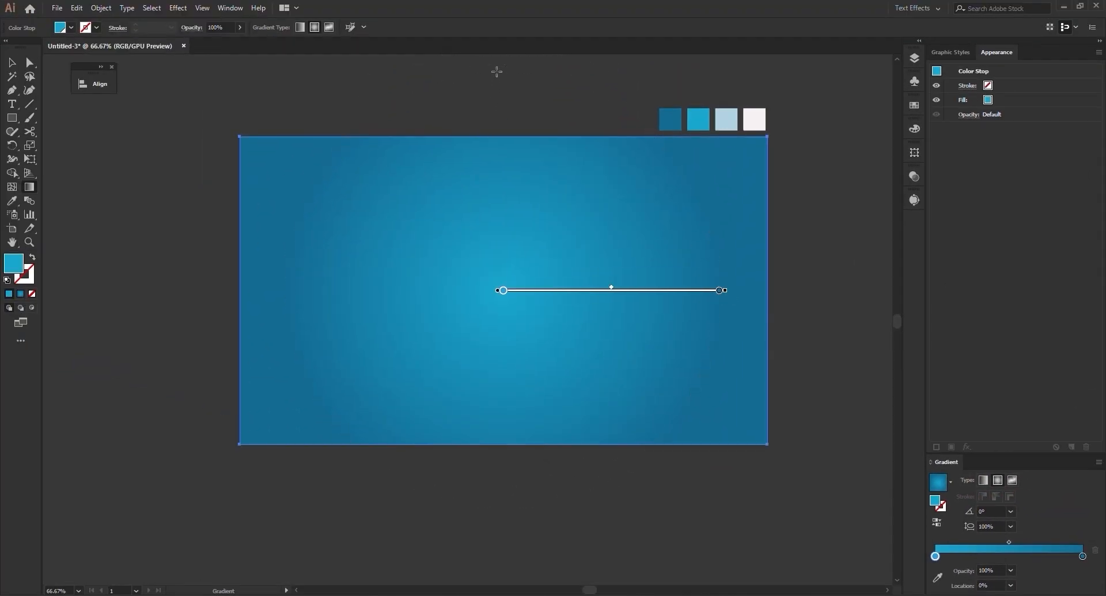
left_click_drag(503, 75, 503, 143)
left_click_drag(727, 291, 852, 291)
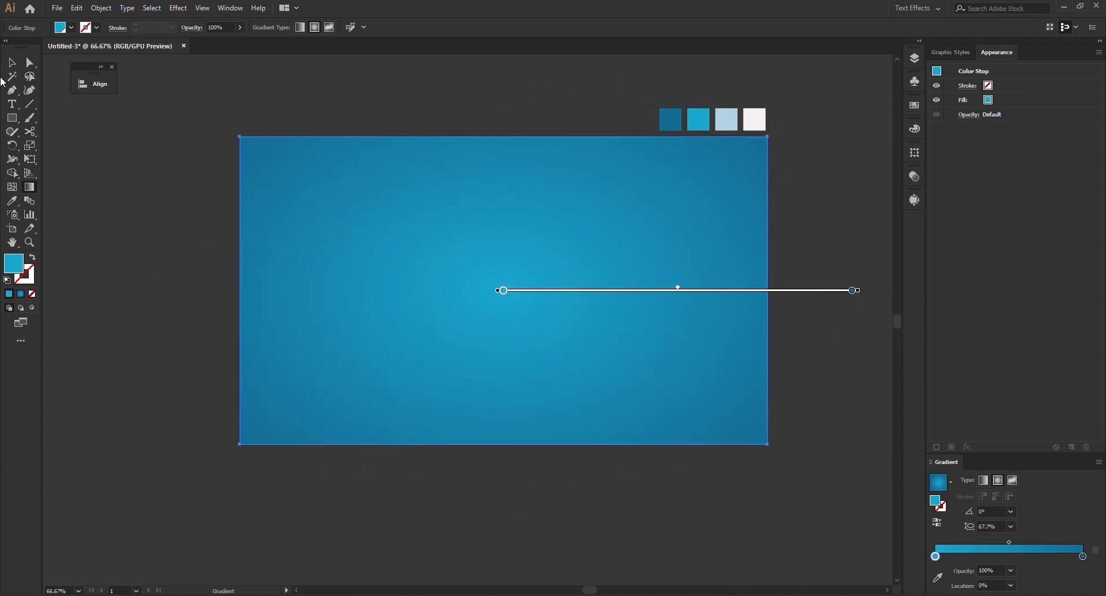
key("v")
left_click(119, 255)
left_click(124, 254, "ctrl+alt")
left_click_drag(124, 255, 176, 238)
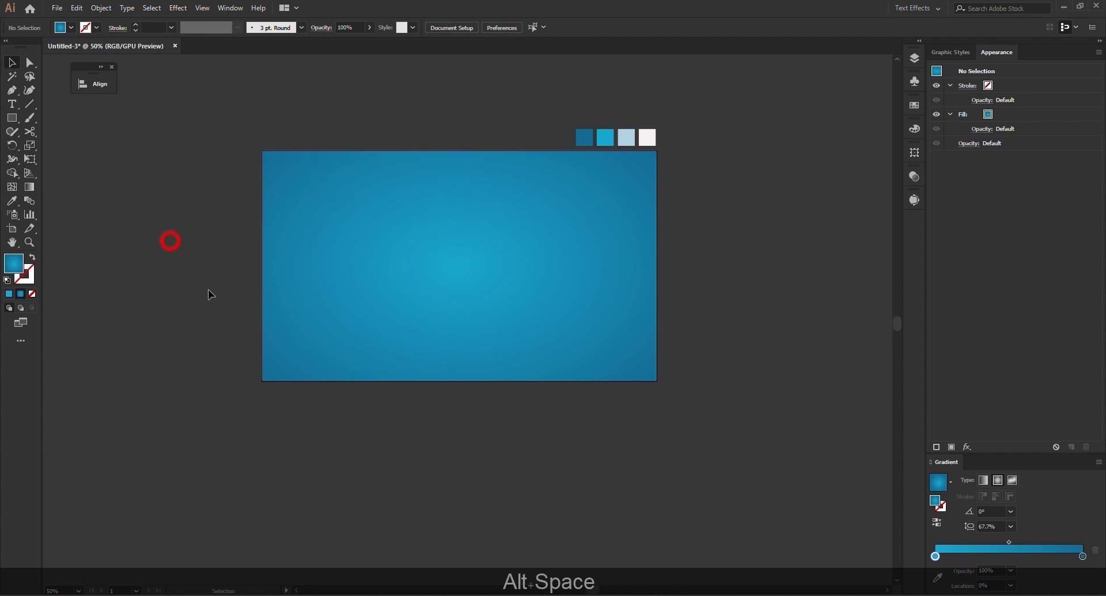
left_click_drag(435, 444, 494, 405)
scroll(450, 441, "down", 1)
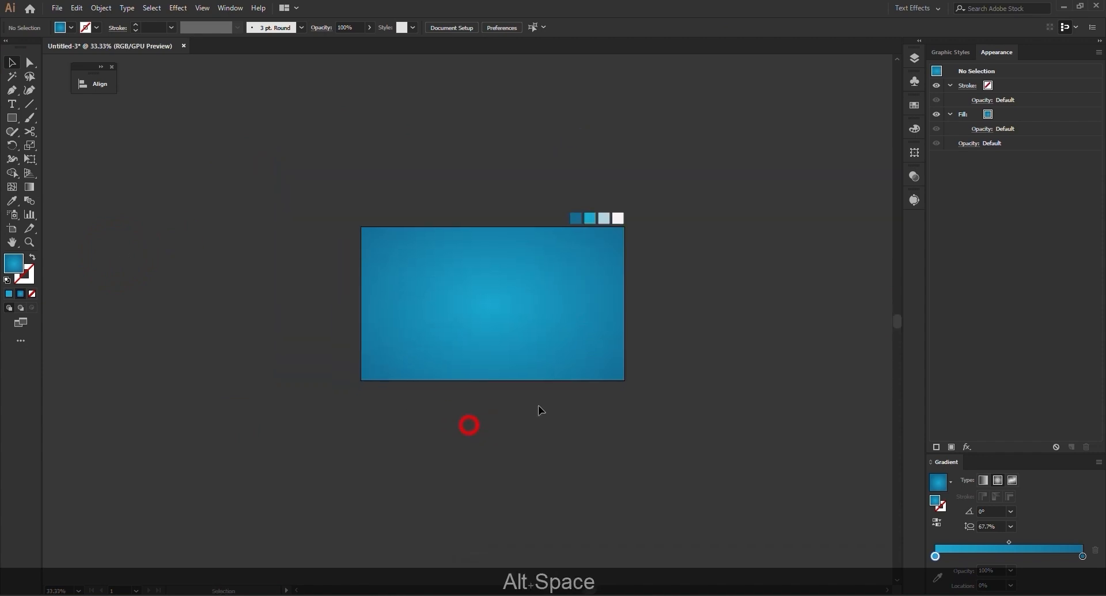
scroll(608, 383, "up", 1)
left_click_drag(608, 382, 655, 378)
scroll(638, 247, "up", 1)
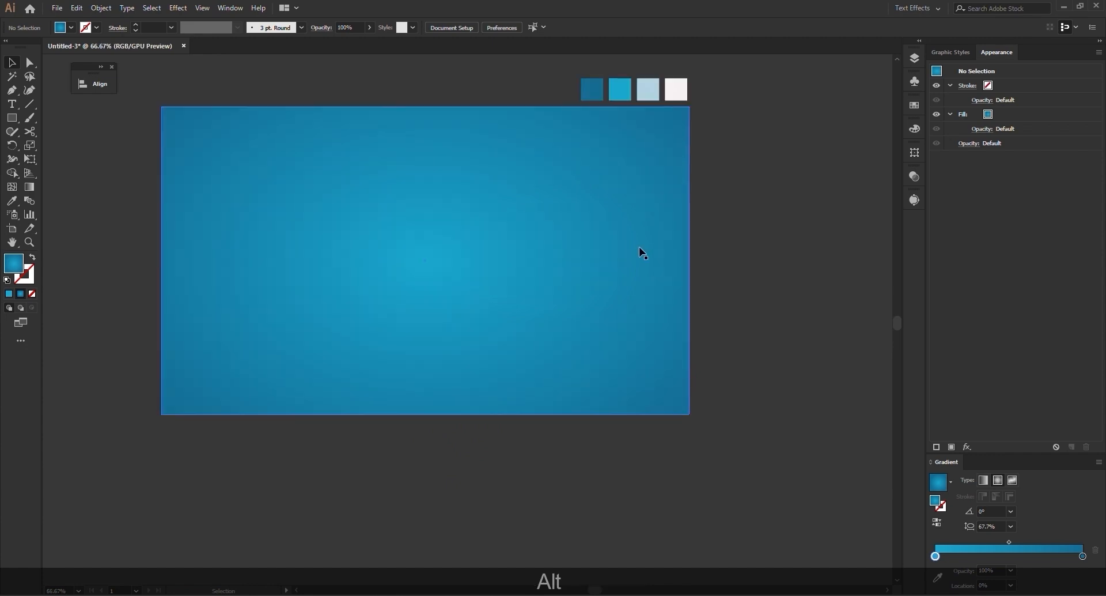
left_click_drag(641, 250, 646, 284)
Add the text "Clean" near the artboard's centre and set its font to Anyfreak.
key("t")
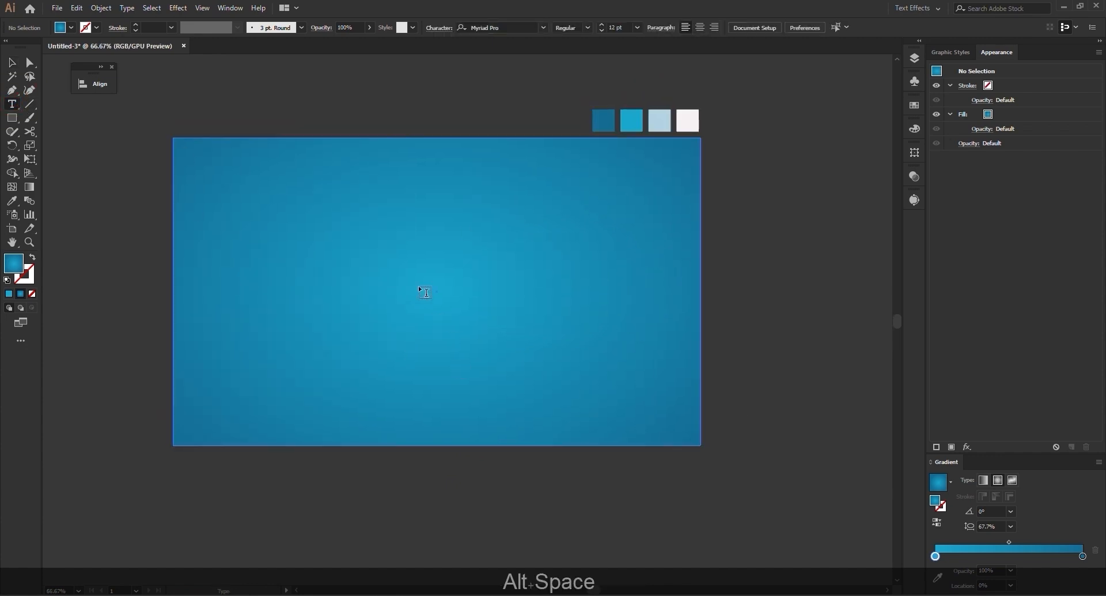
left_click(419, 285)
type("Clean")
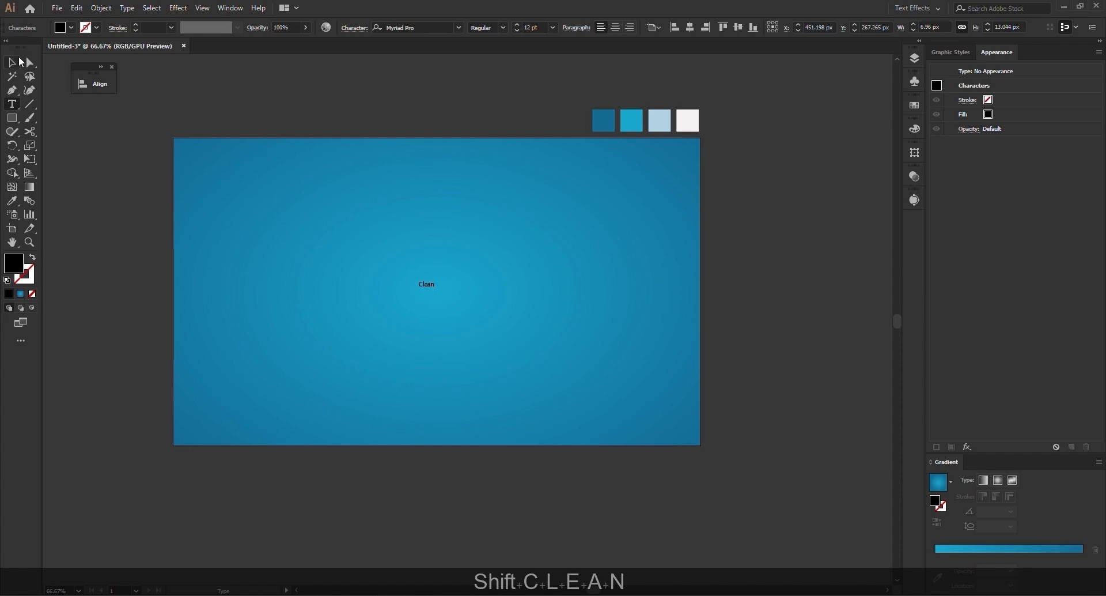
left_click(19, 61)
right_click(437, 282)
left_click(502, 333)
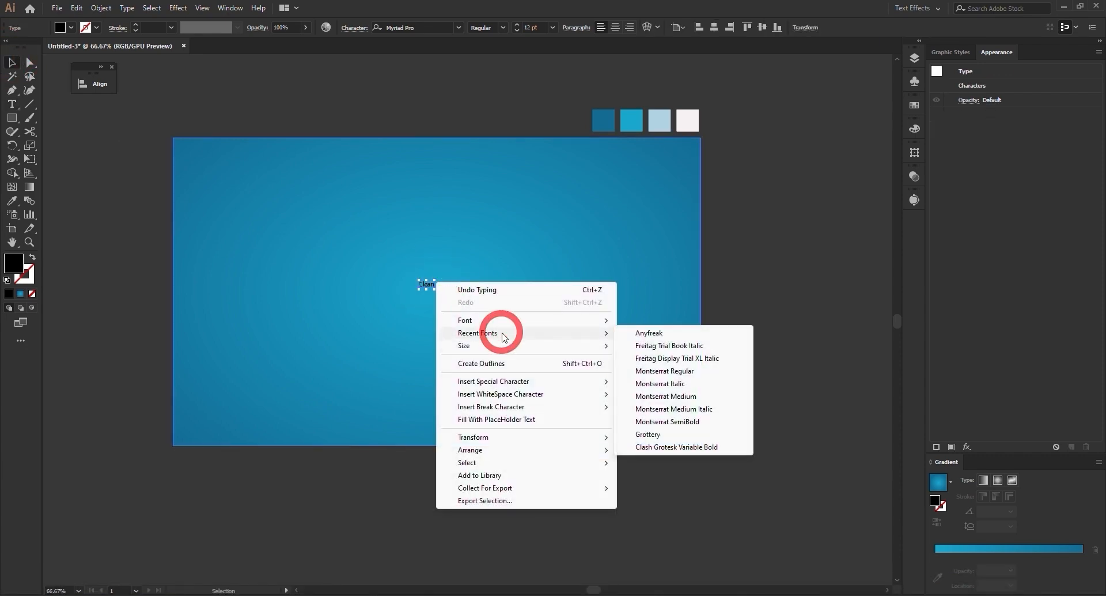
left_click(688, 334)
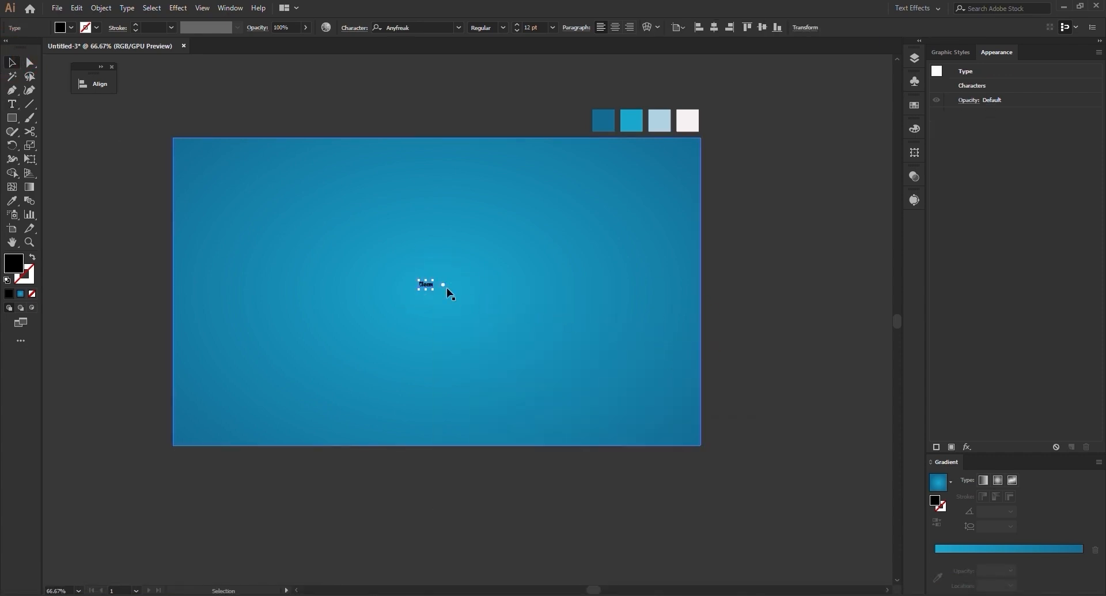
Scale the text proportionally to about 192 pt and centre it horizontally and vertically on the artboard.
left_click_drag(434, 290, 654, 357)
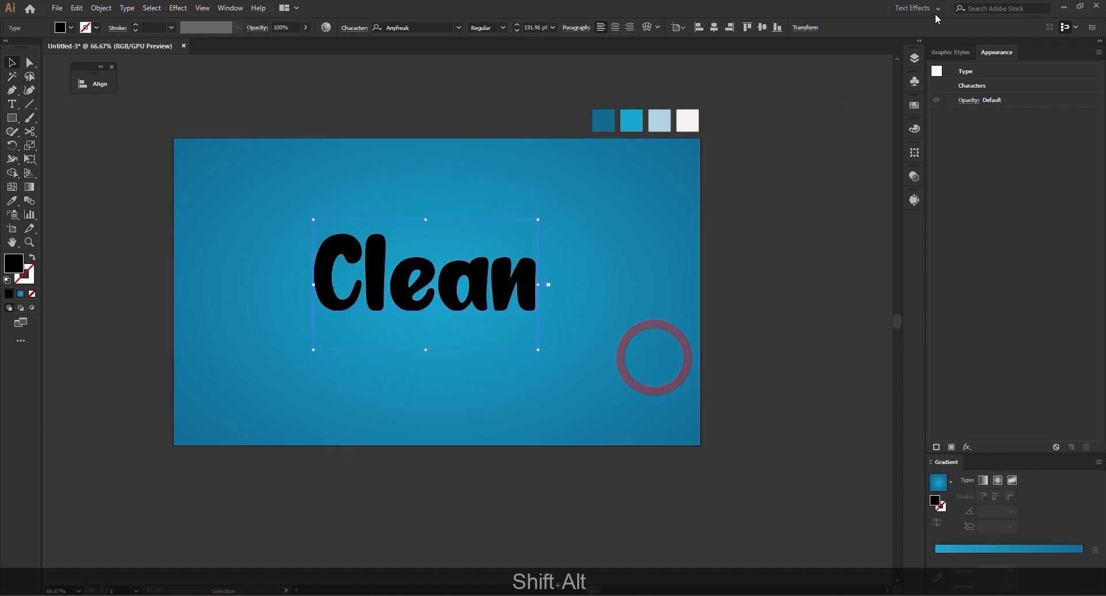
left_click(715, 28)
left_click(762, 28)
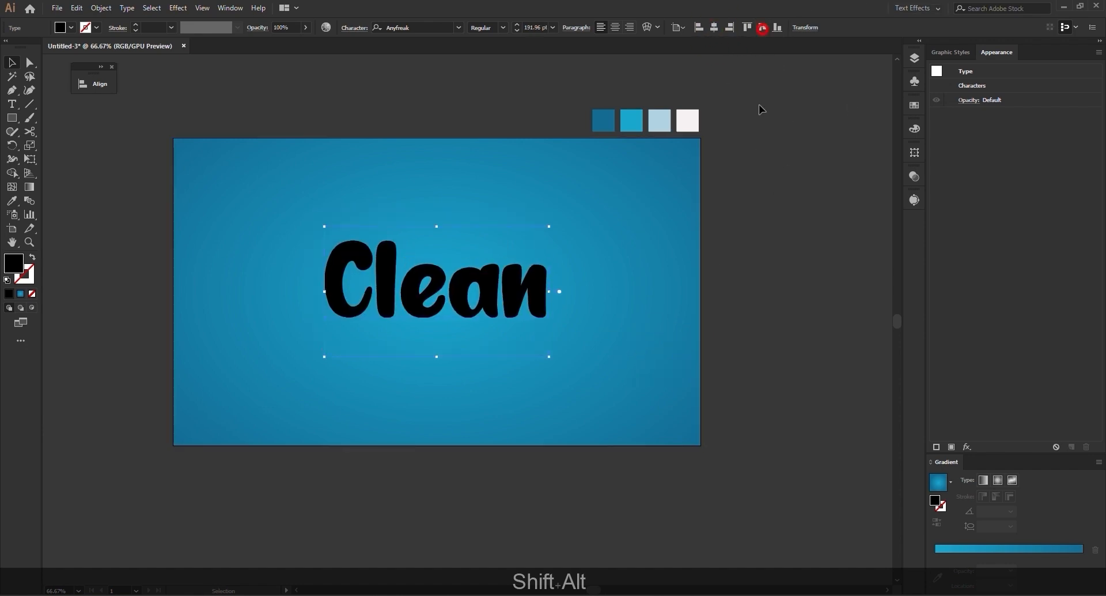
Set the text to all caps and centre it horizontally on the artboard again.
left_click(762, 215)
left_click_drag(762, 215, 768, 210)
scroll(522, 313, "up", 1)
left_click(524, 318)
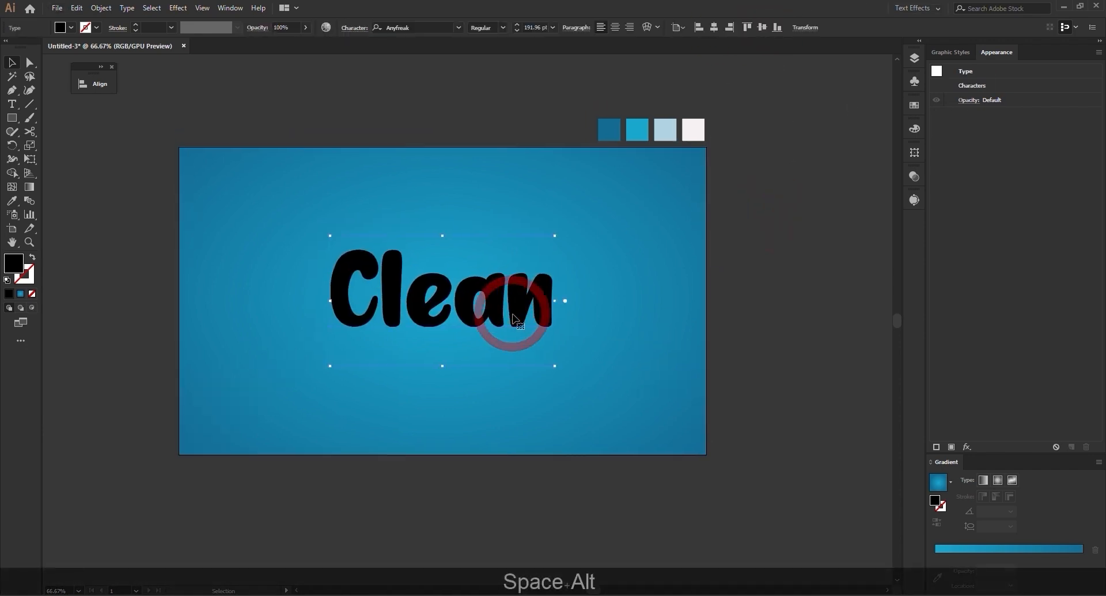
scroll(550, 323, "up", 1)
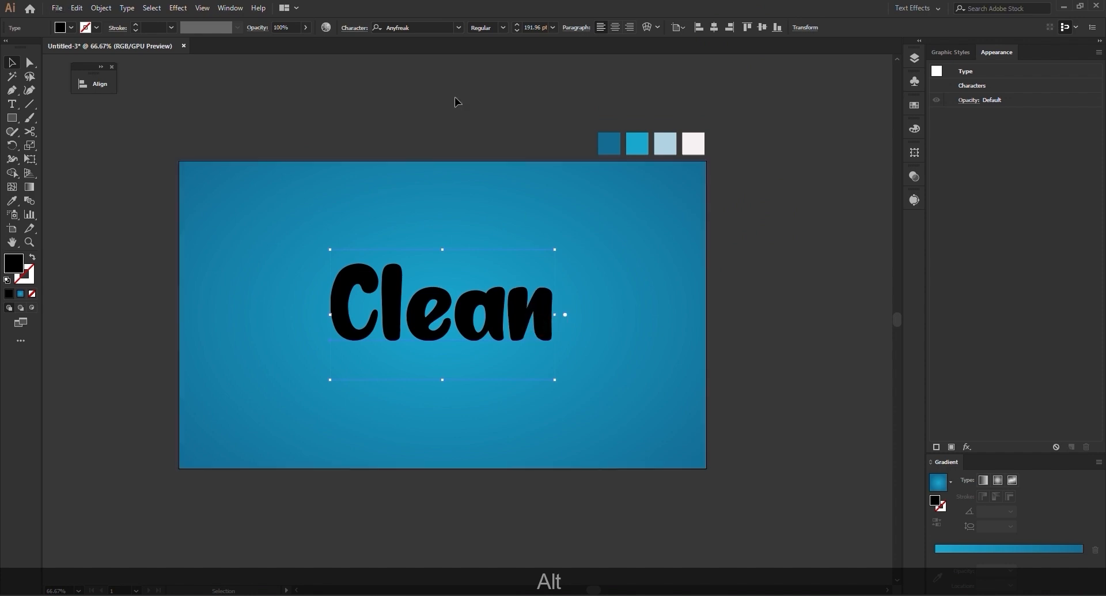
left_click(355, 27)
left_click(245, 162)
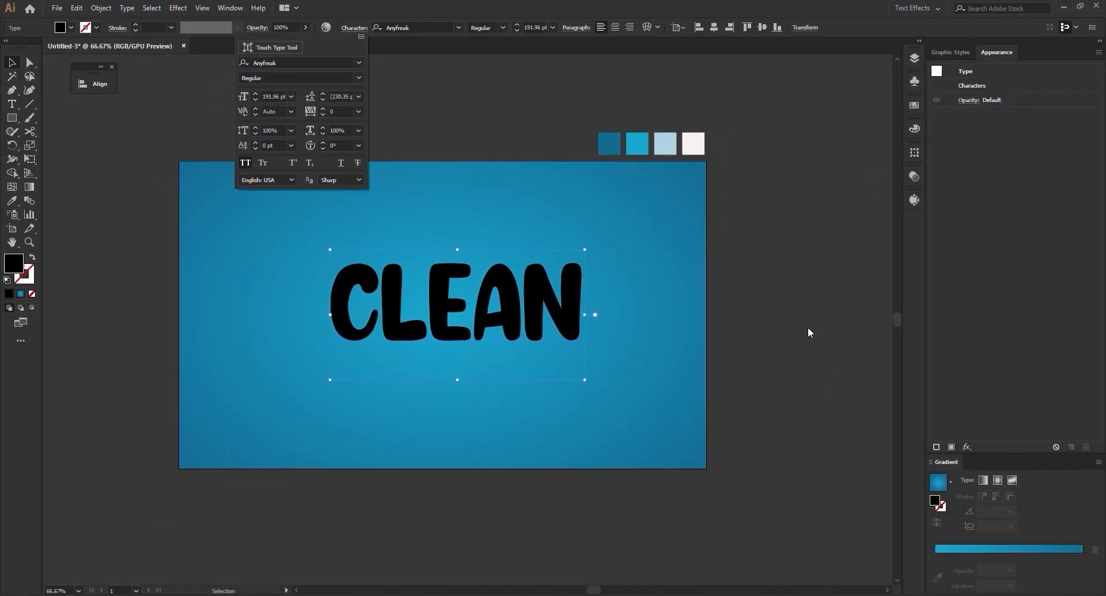
left_click_drag(807, 326, 825, 315)
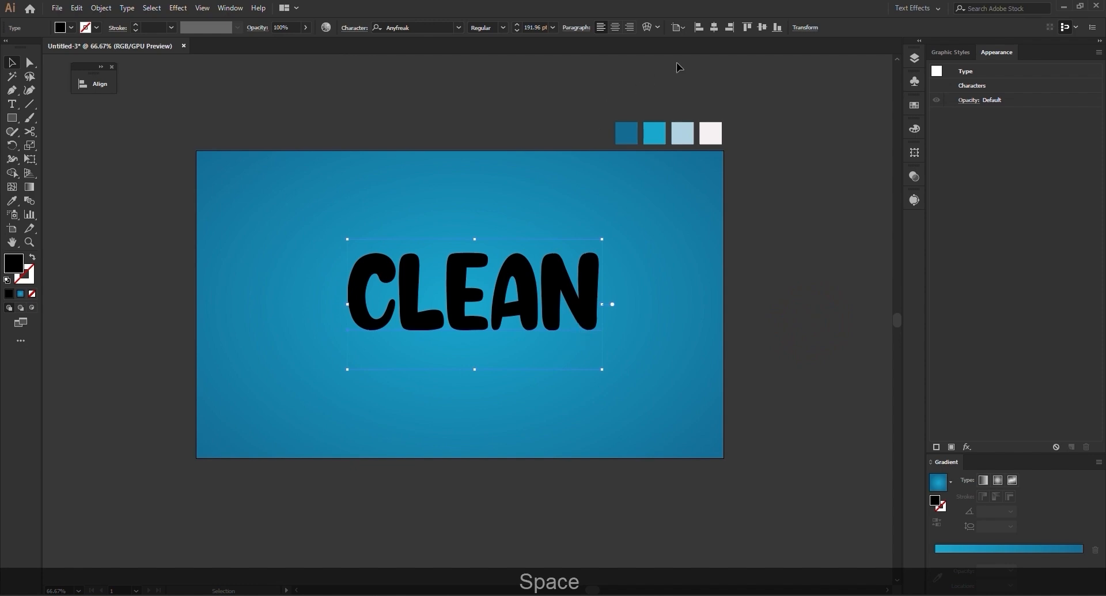
left_click(715, 30)
left_click(758, 150)
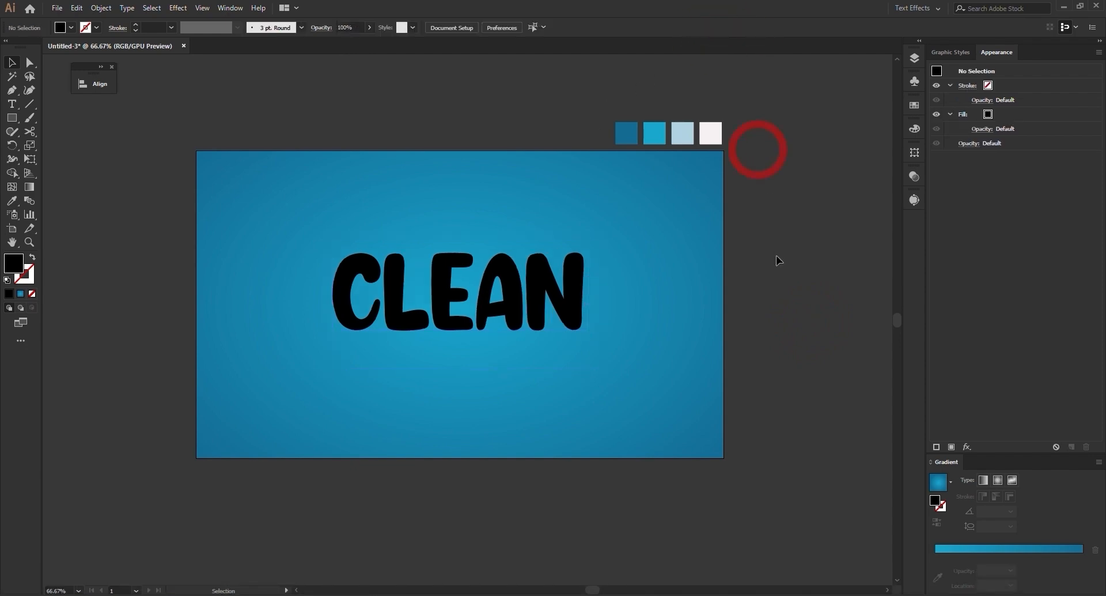
Remove the text's default fill colour and add a new appearance fill using the dark blue palette swatch.
left_click(462, 314)
left_click(770, 150)
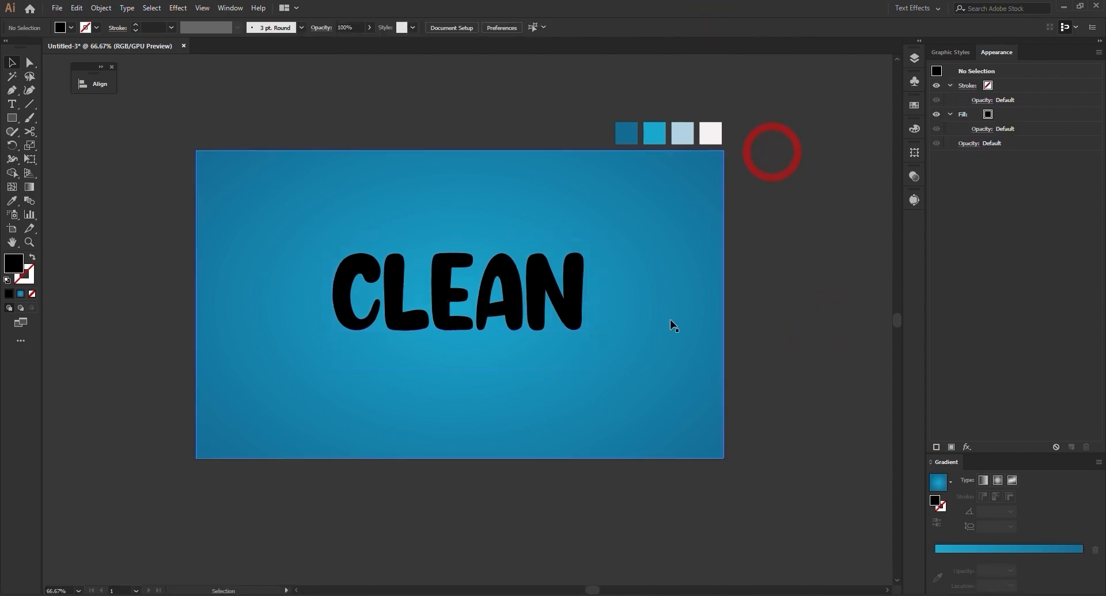
left_click(528, 303)
left_click(67, 326)
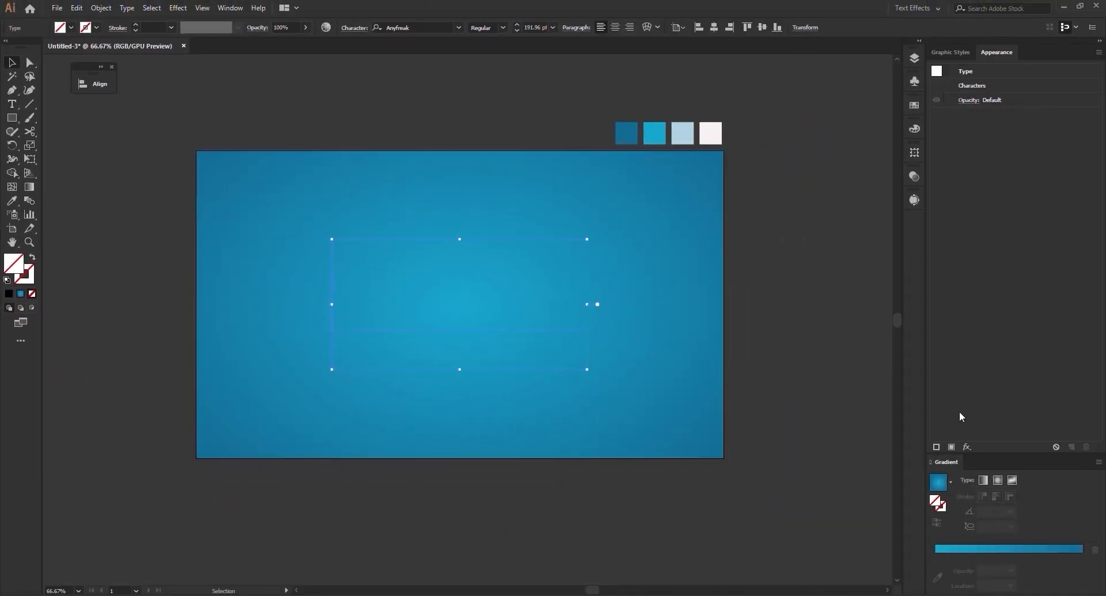
left_click(952, 446)
left_click(997, 114)
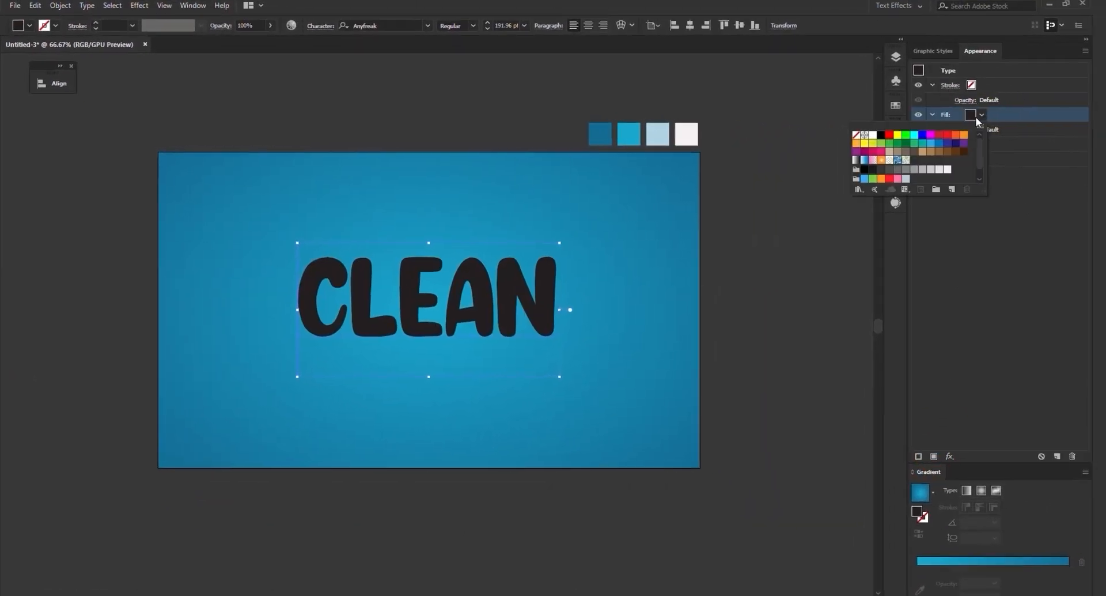
scroll(780, 183, "down", 2)
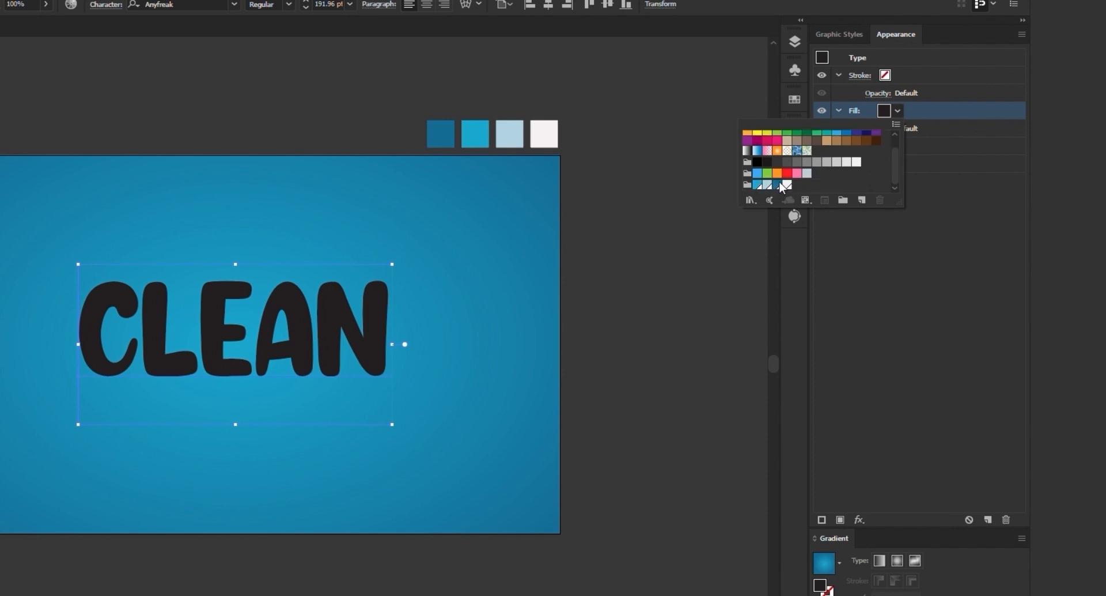
left_click(778, 185)
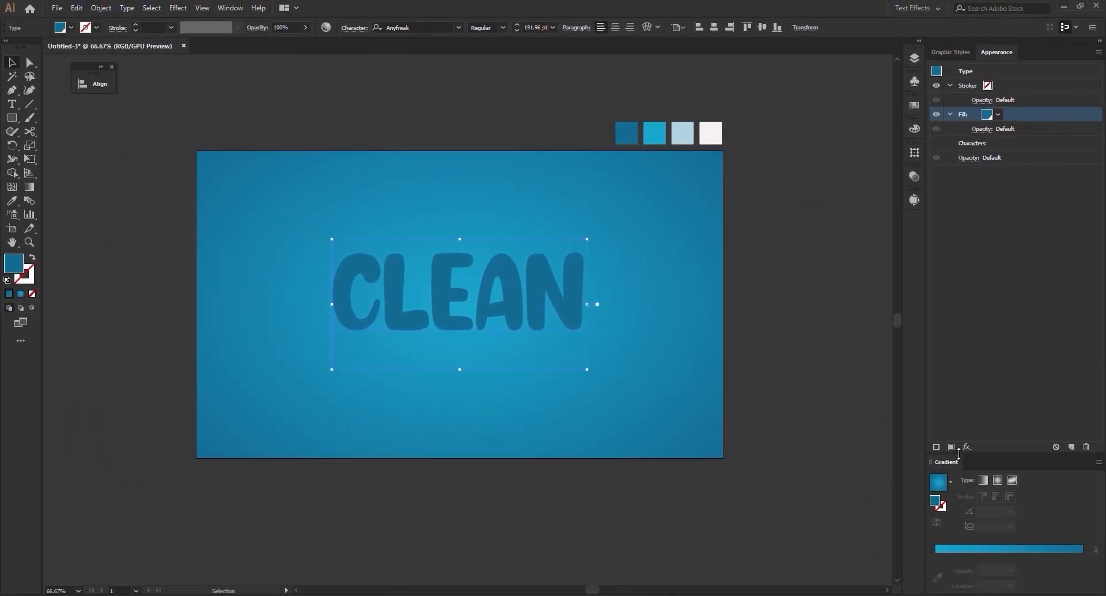
Add a second fill to the text and colour the lower fill with the near-white palette swatch.
left_click(1024, 144)
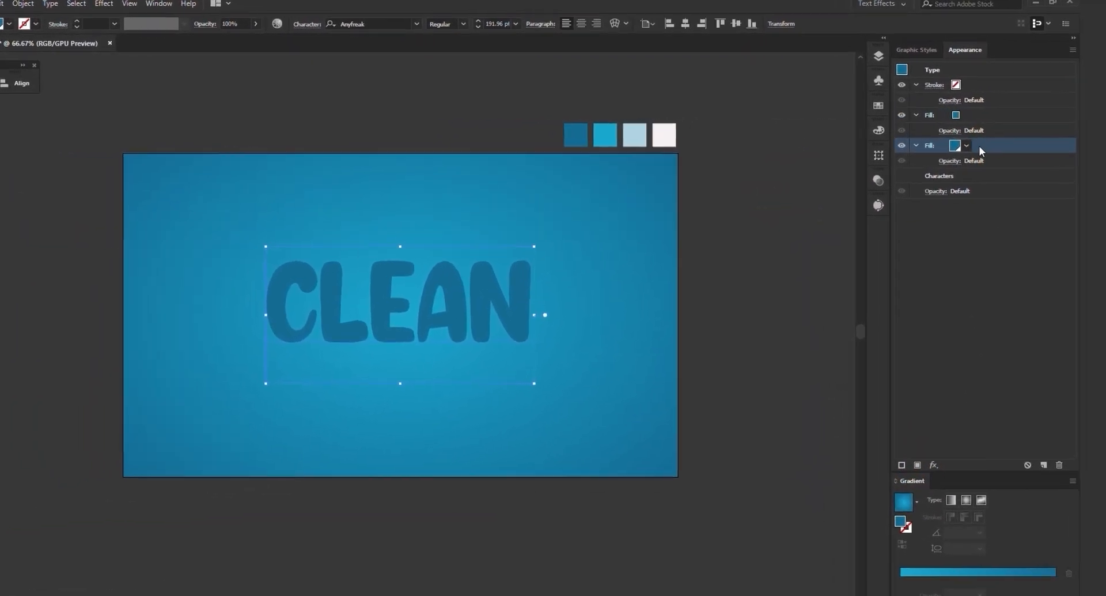
left_click(999, 143)
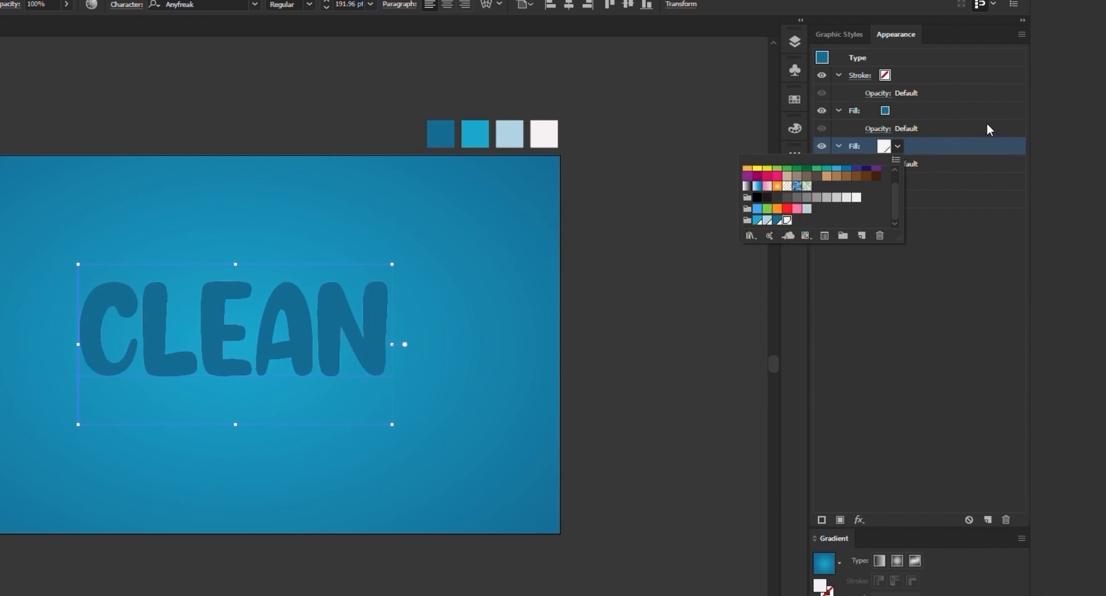
left_click(988, 145)
Apply an Offset Path effect of 10 px with miter joins to the near-white fill, with the preview enabled.
left_click(859, 519)
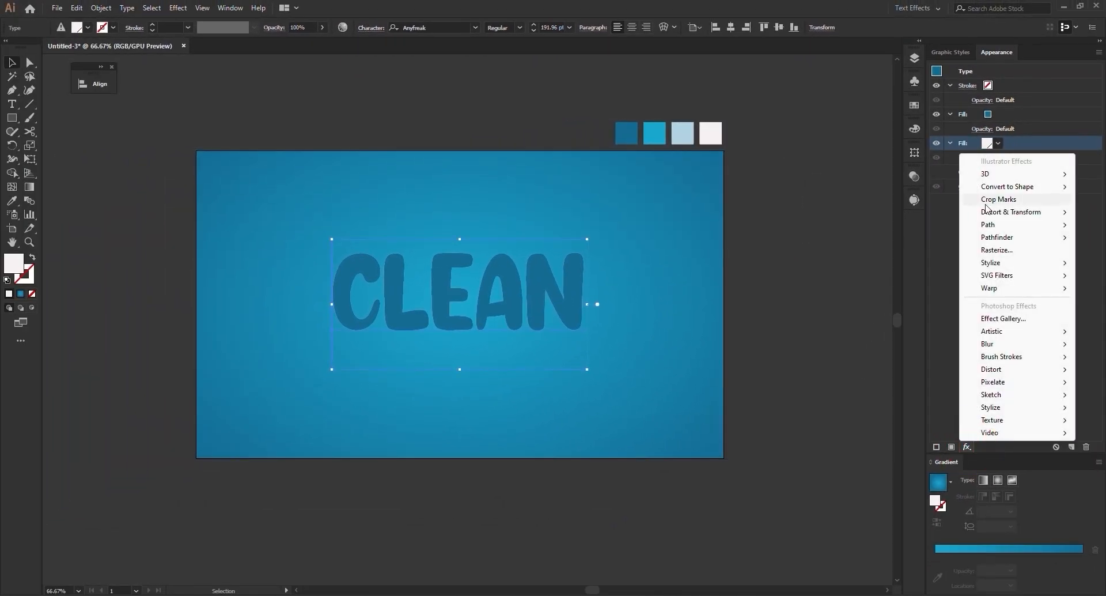
mouse_move(1014, 225)
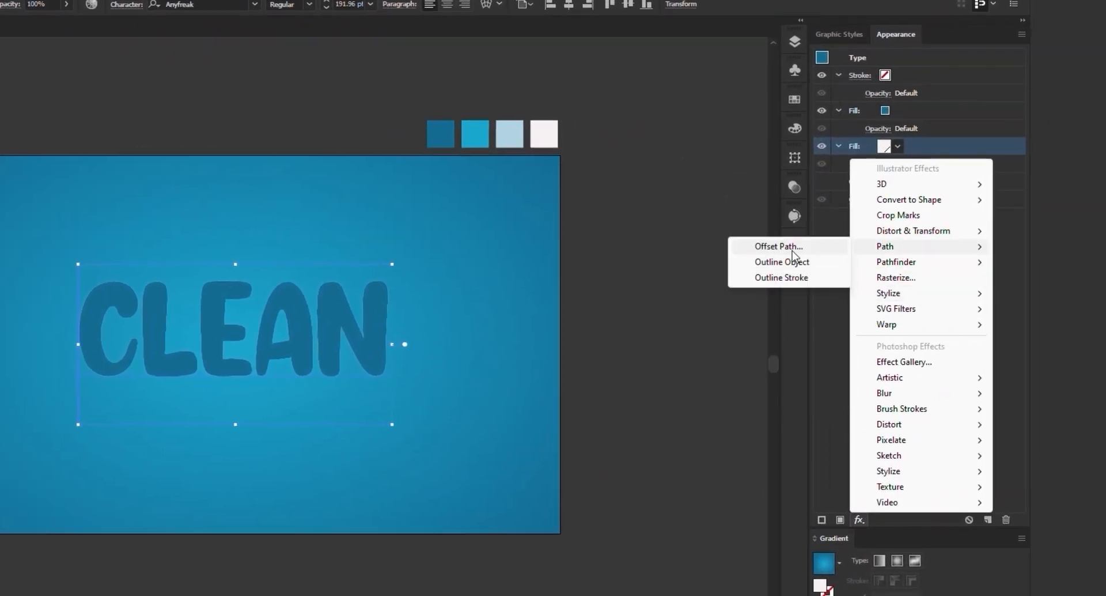
left_click(793, 253)
left_click(783, 288)
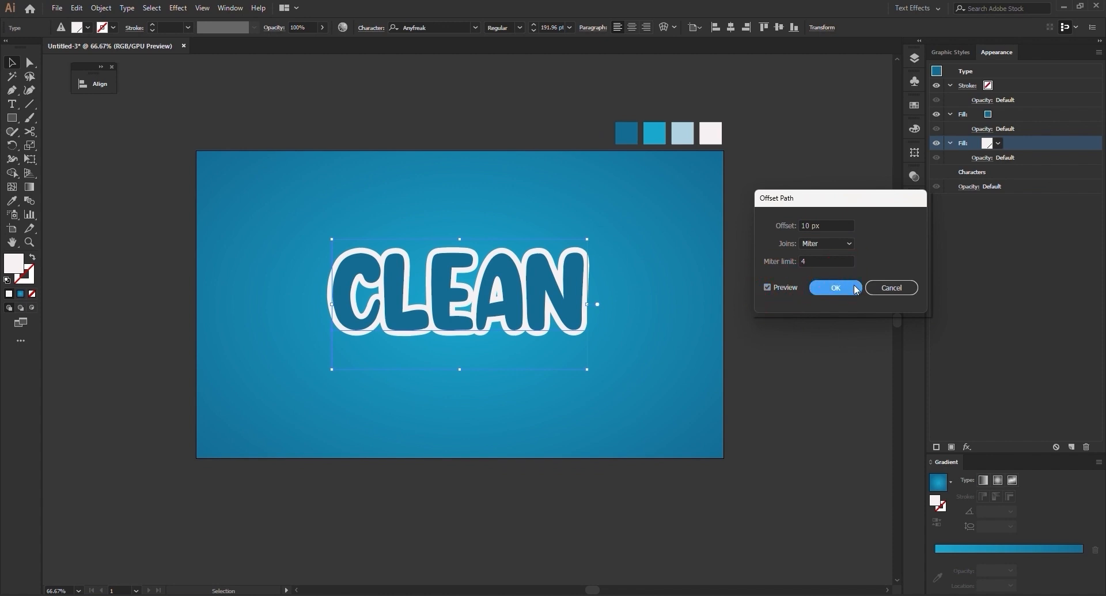
left_click(836, 288)
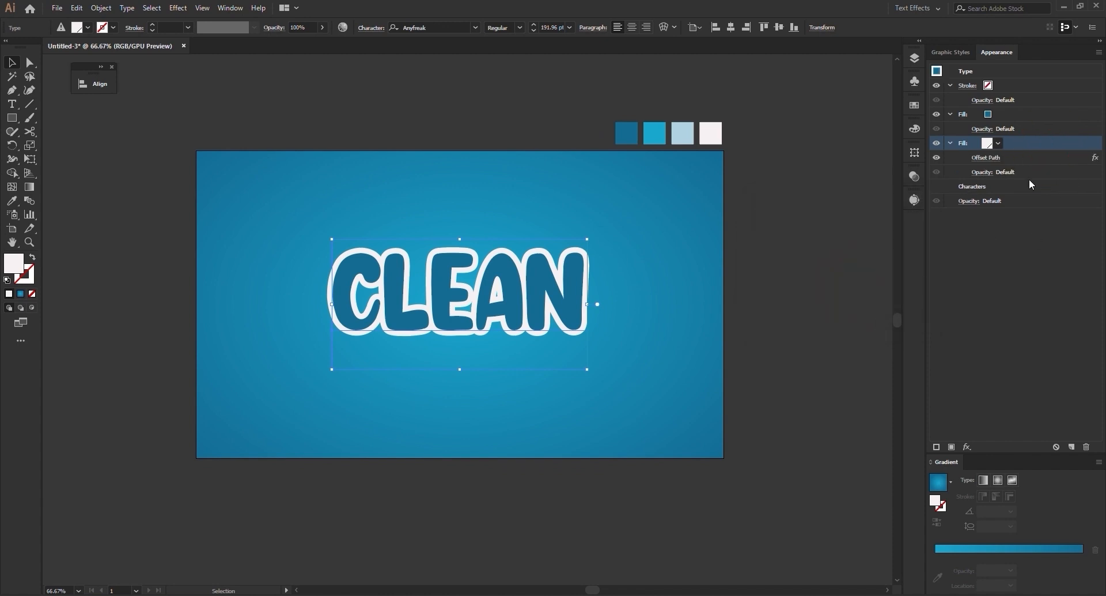
Add another dark blue fill to the text above the near-white offset fill.
left_click(1025, 114)
left_click(953, 447)
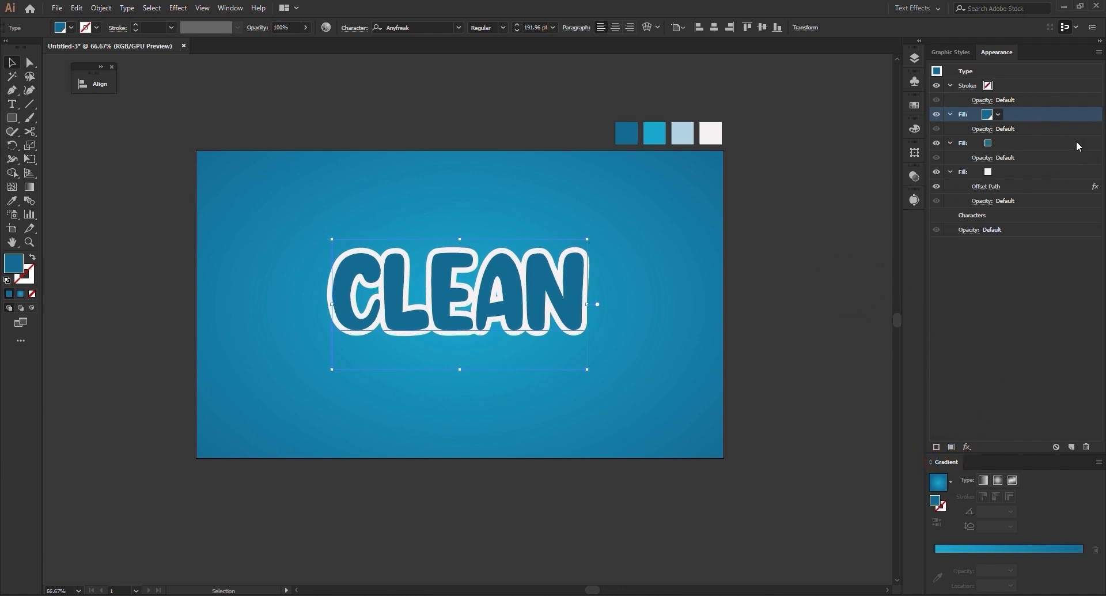
left_click(1020, 146)
left_click(1002, 142)
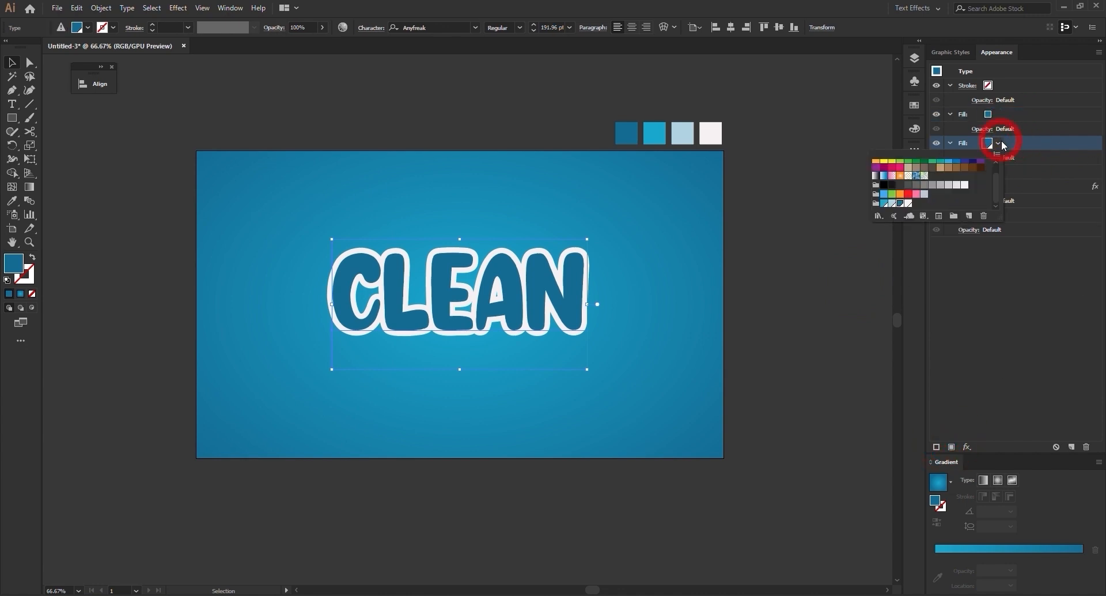
left_click(950, 151)
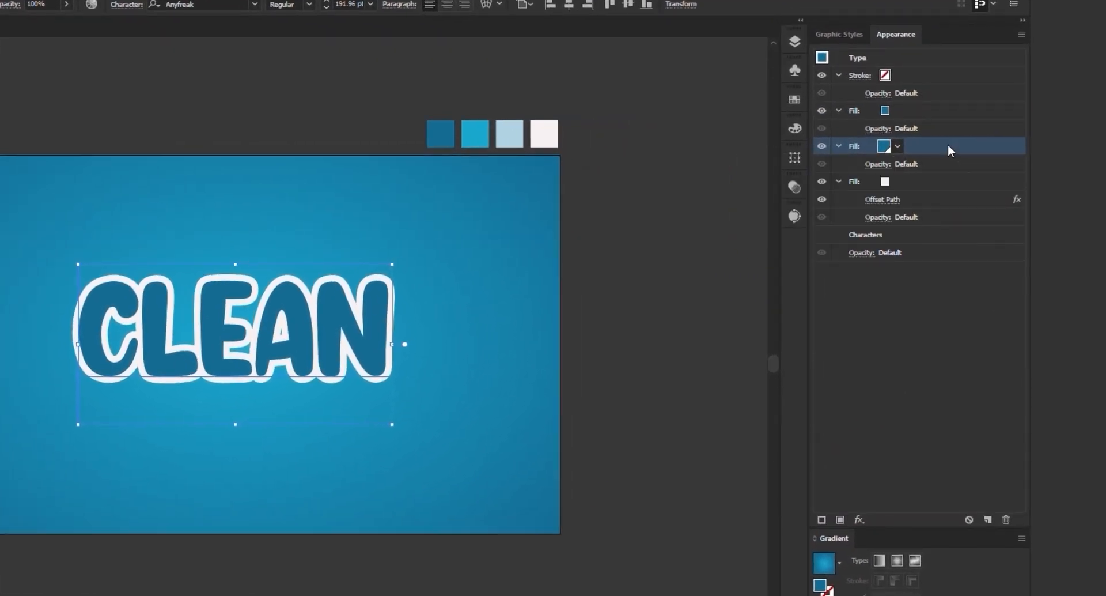
Set the middle dark blue fill's blending mode to Multiply and its opacity to 40%.
left_click(875, 164)
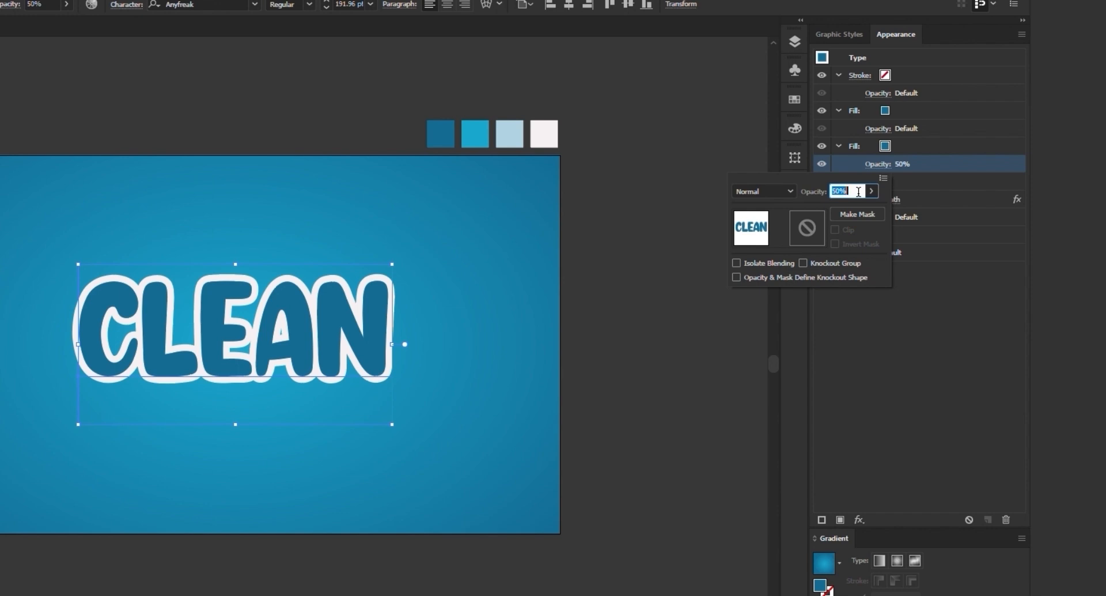
left_click(937, 179)
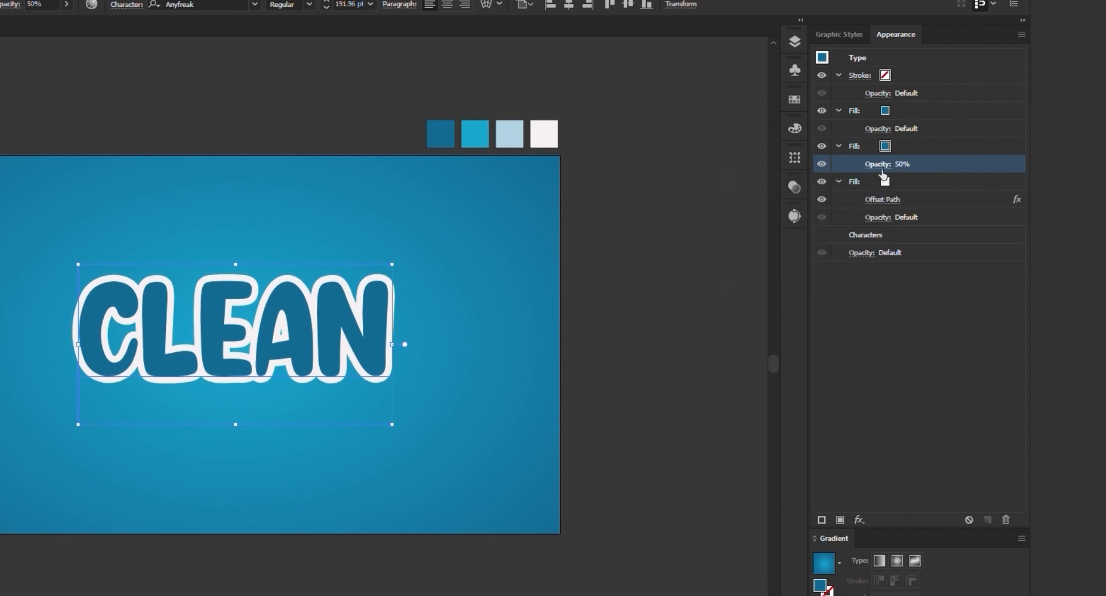
left_click(881, 167)
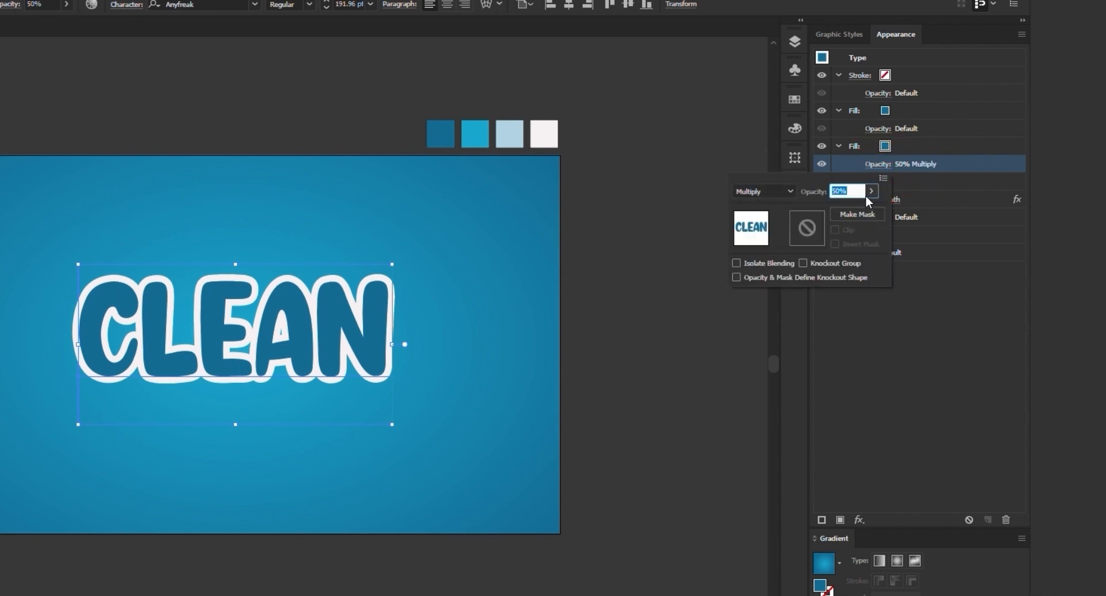
type("40")
left_click(949, 166)
left_click(961, 128)
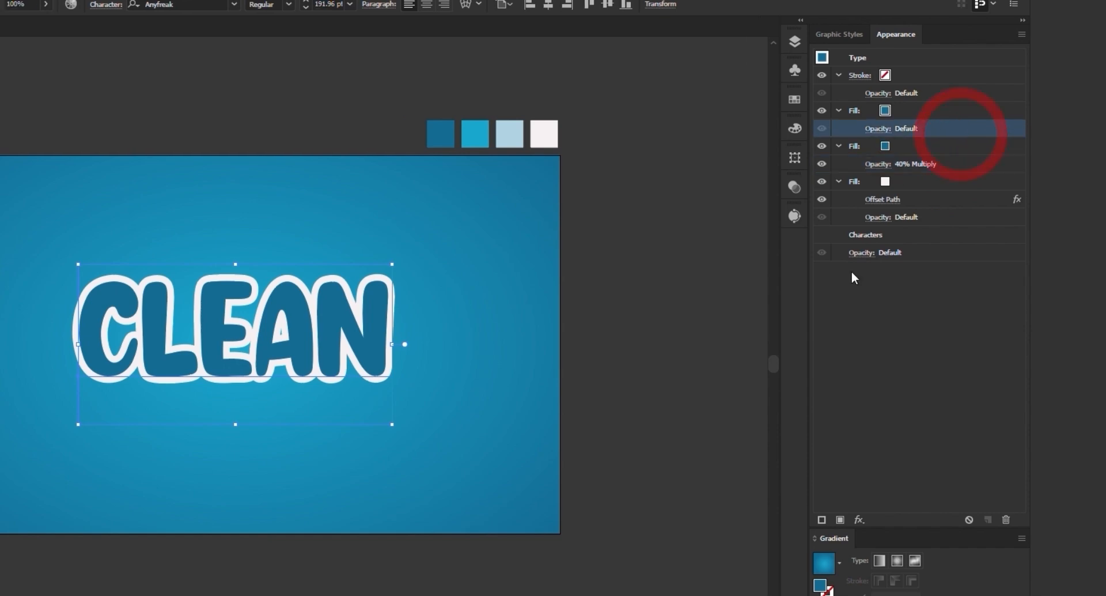
Apply a Gaussian Blur effect with a 2-pixel radius to the middle dark blue Multiply fill.
left_click(927, 145)
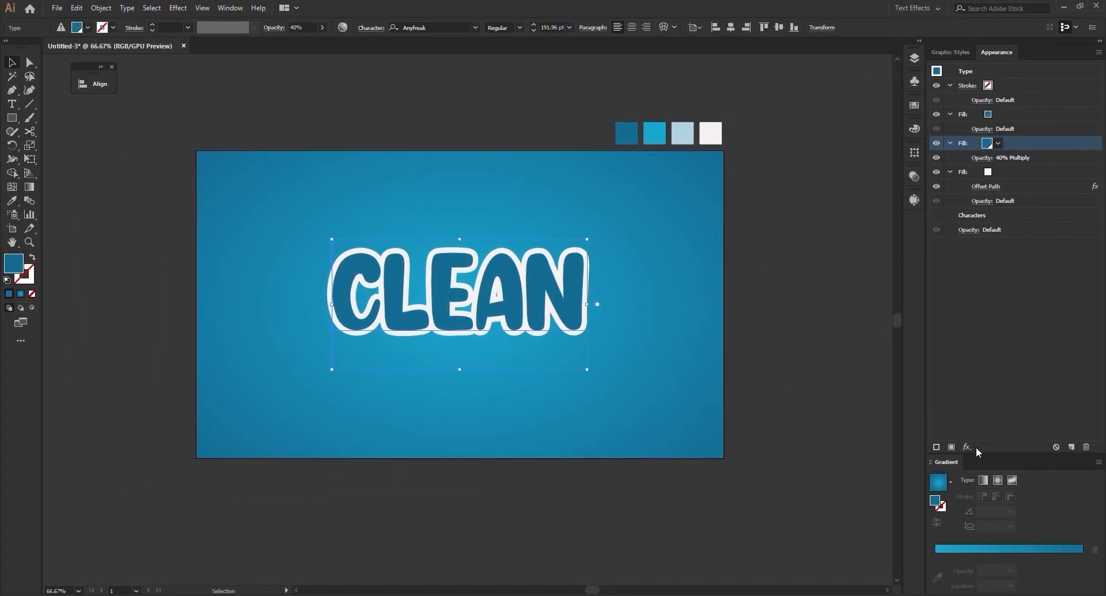
left_click(967, 446)
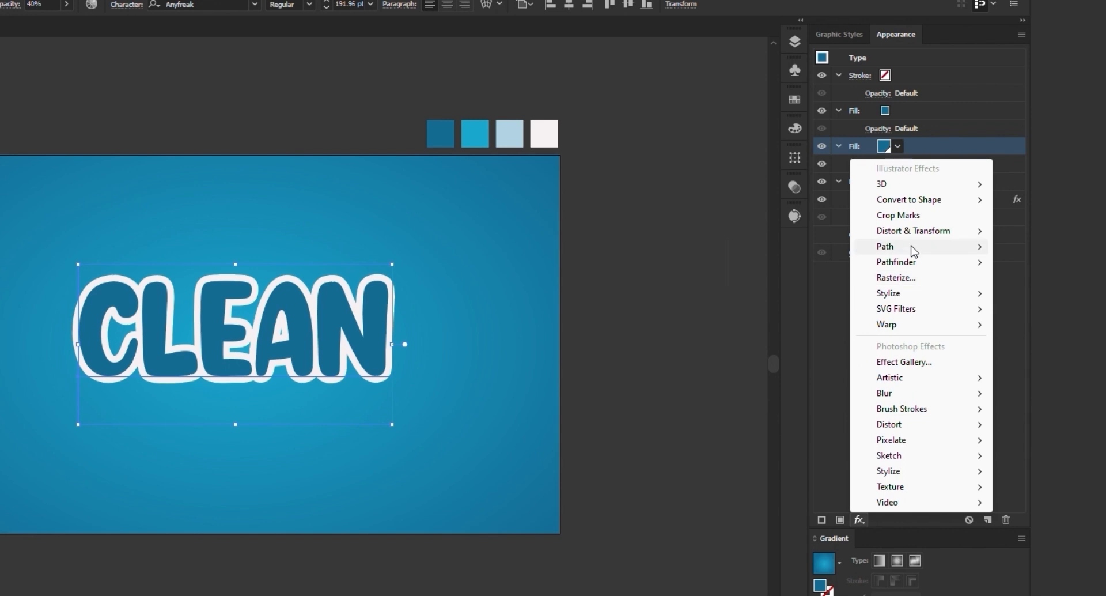
mouse_move(917, 234)
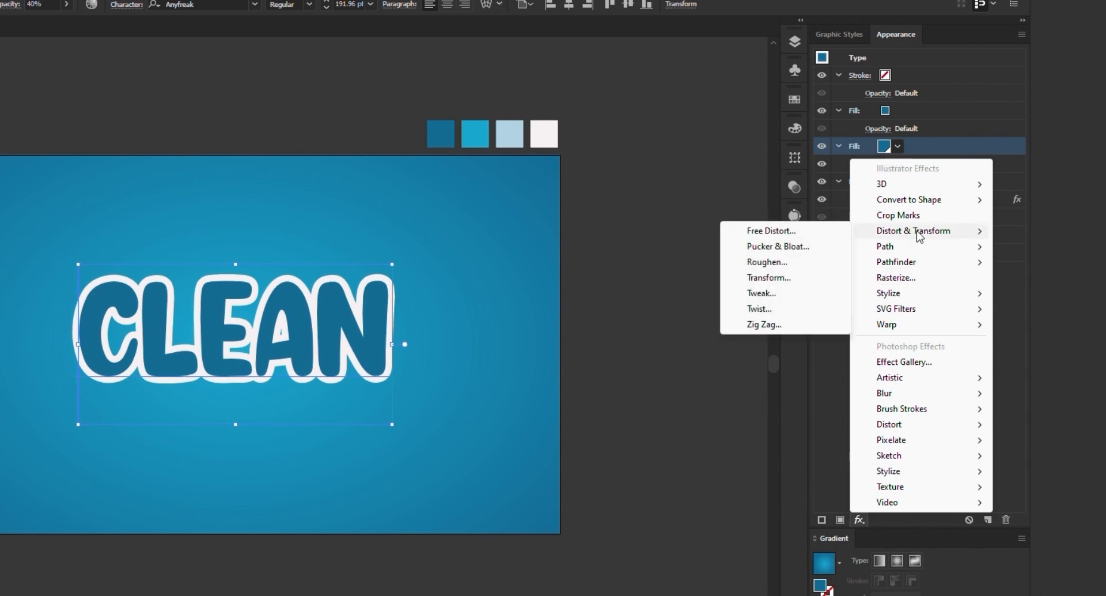
mouse_move(917, 394)
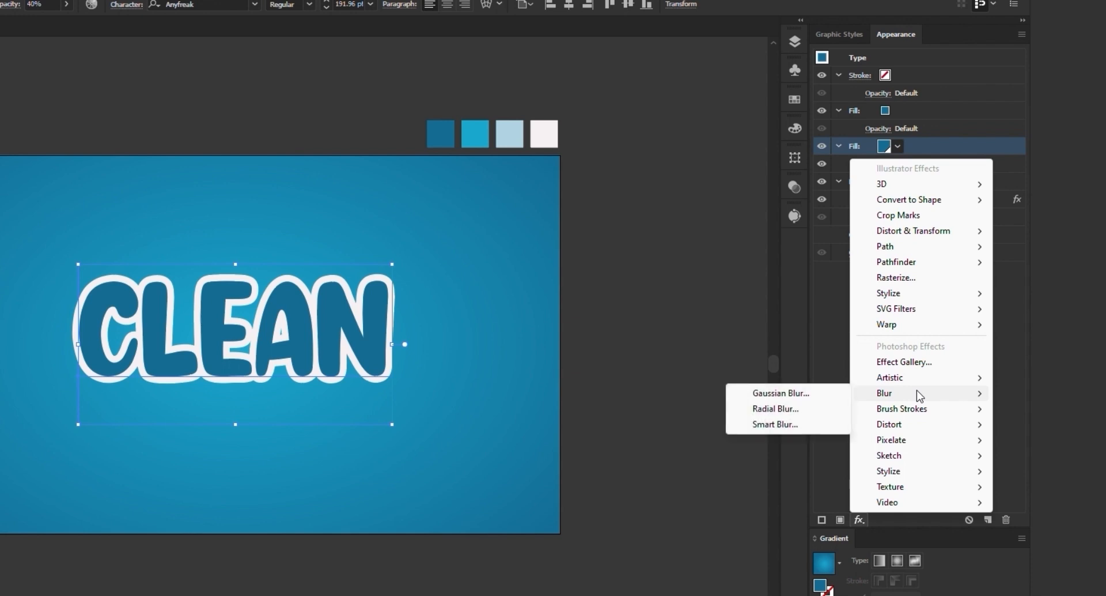
left_click(769, 395)
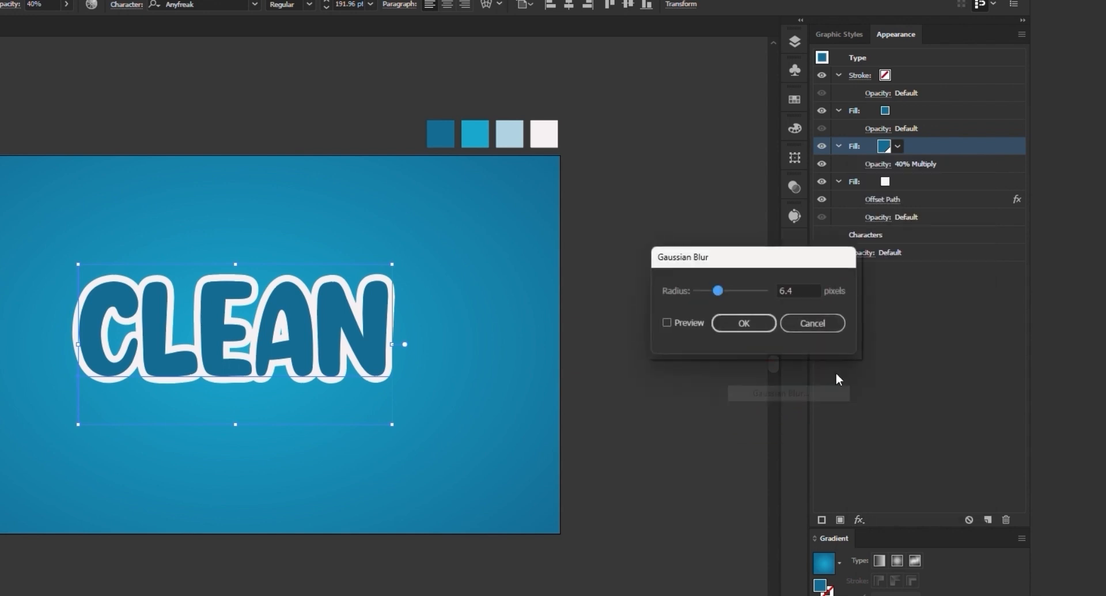
left_click(669, 299)
type("2")
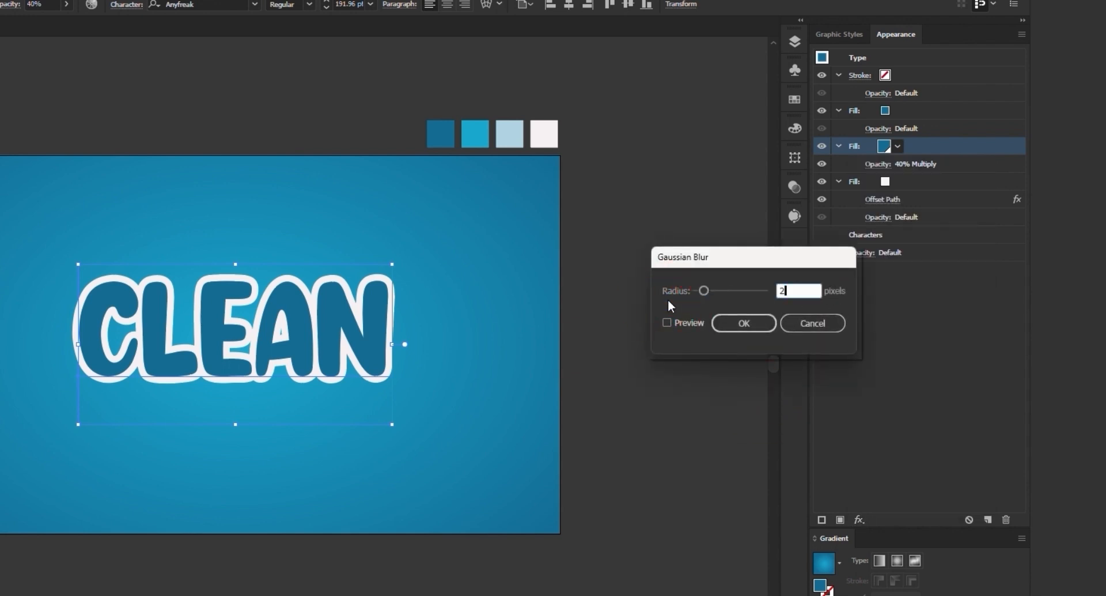
left_click(744, 323)
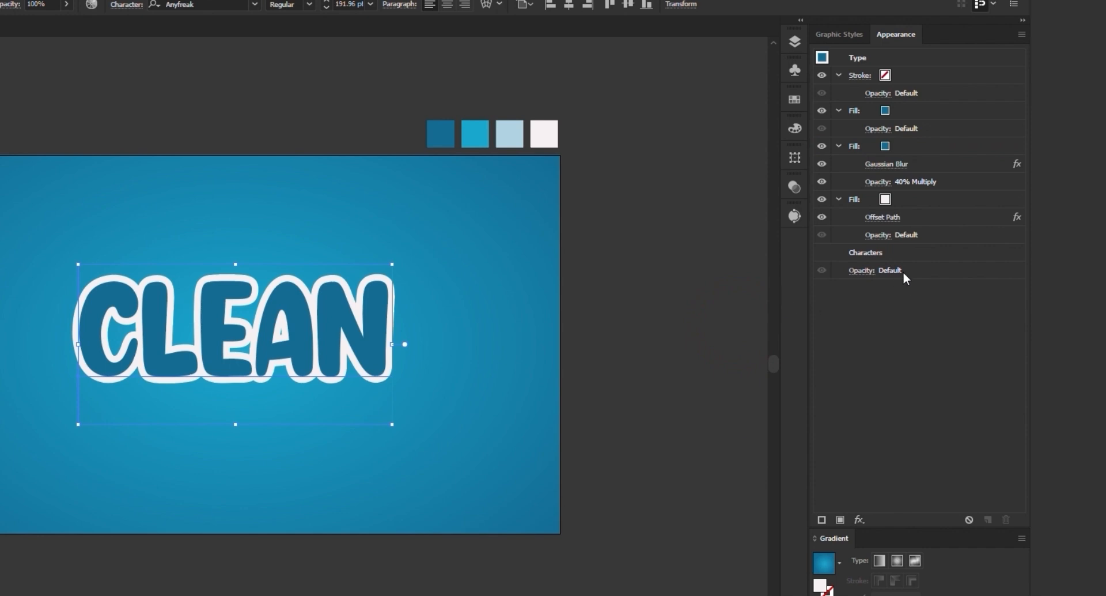
Apply a Transform effect to the blurred middle fill, moving it 2 px horizontally and 3 px vertically with the preview enabled.
left_click(928, 144)
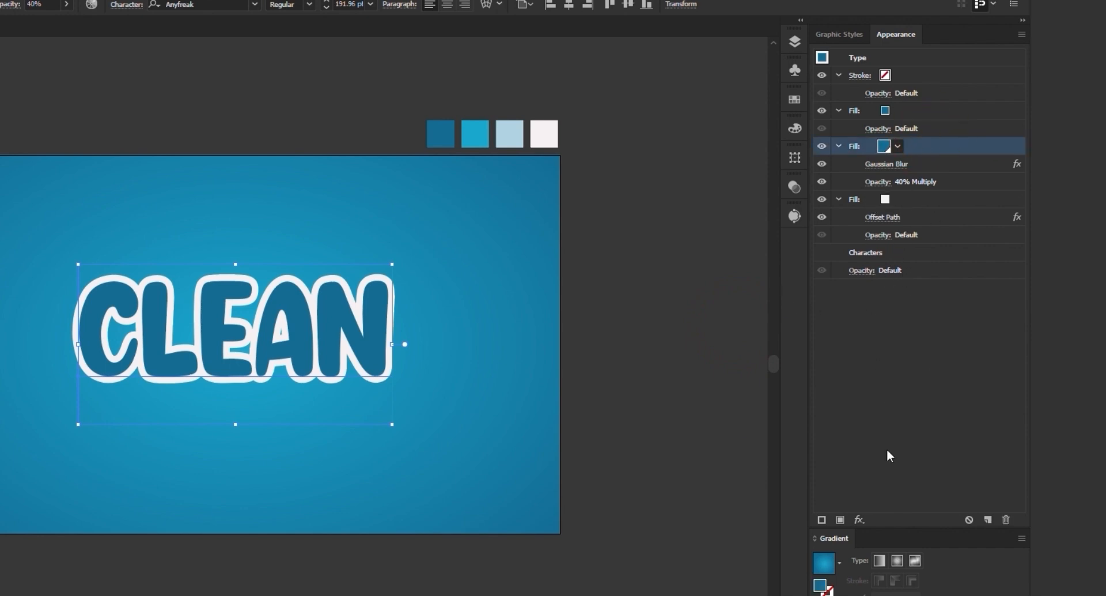
left_click(859, 520)
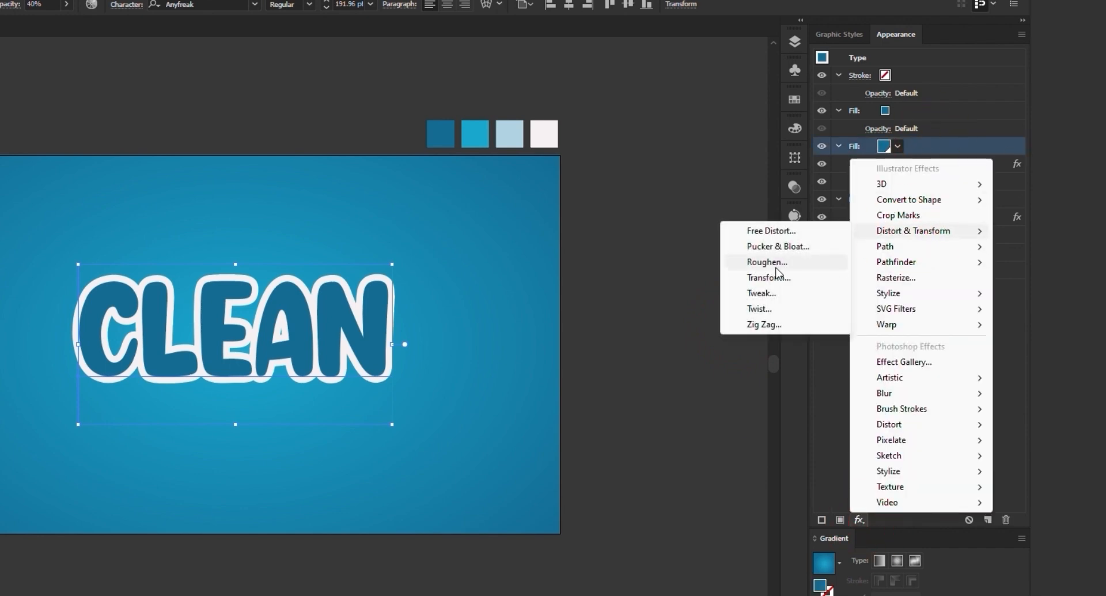
left_click(770, 278)
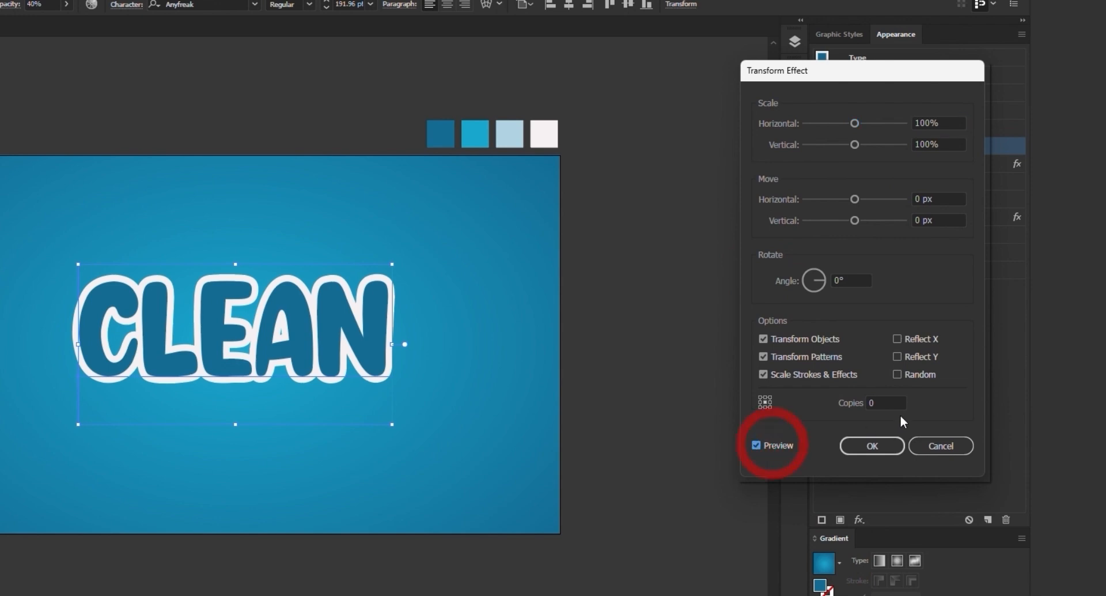
left_click(955, 218)
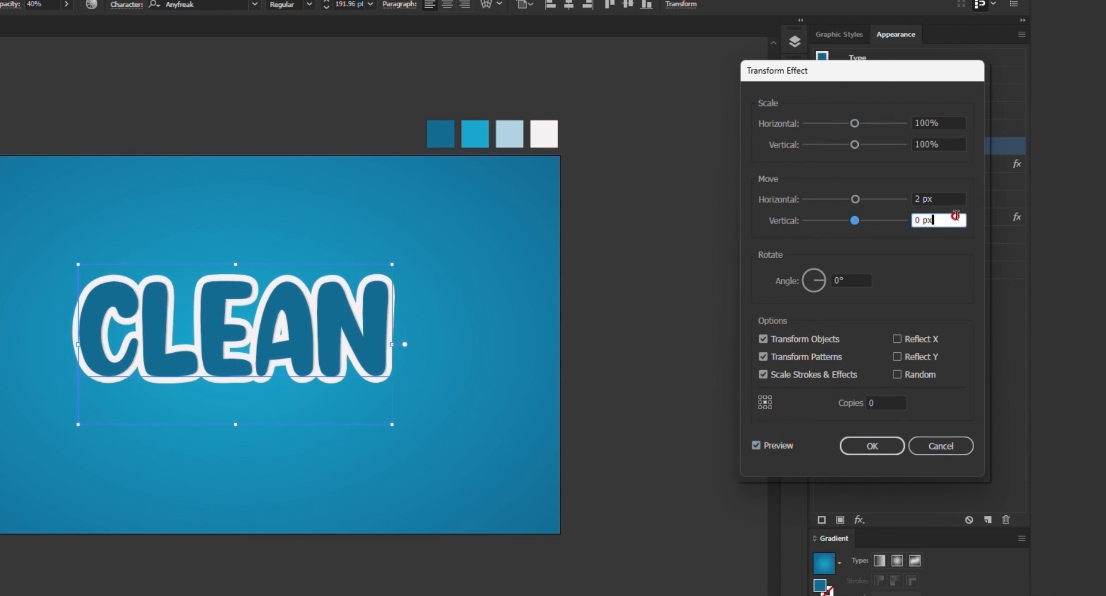
key("Up")
key("Up")
key("Up")
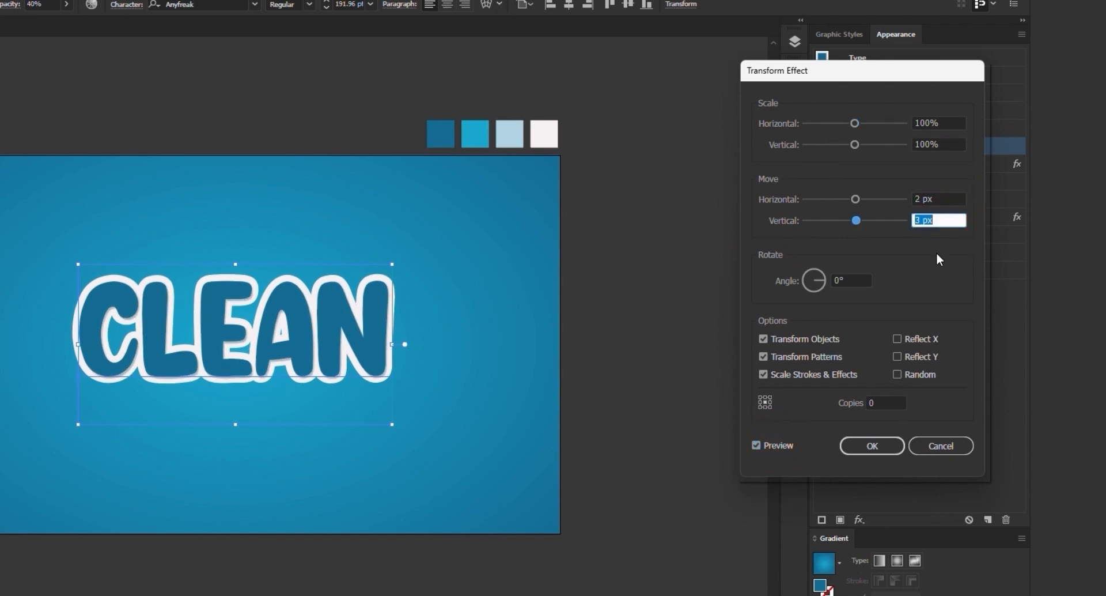
left_click(879, 450)
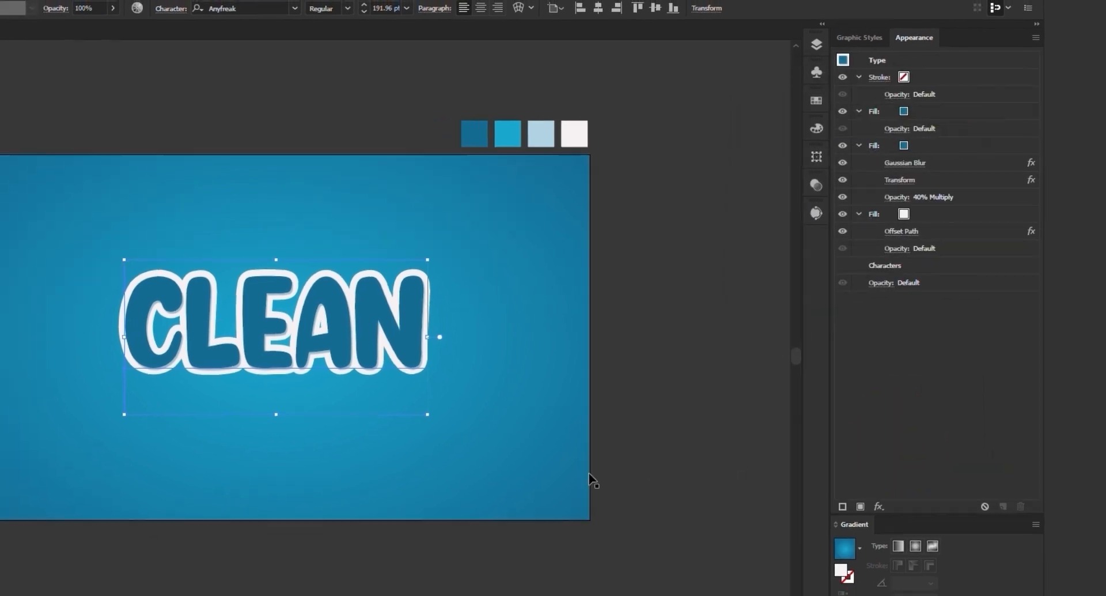
scroll(558, 519, "up", 5)
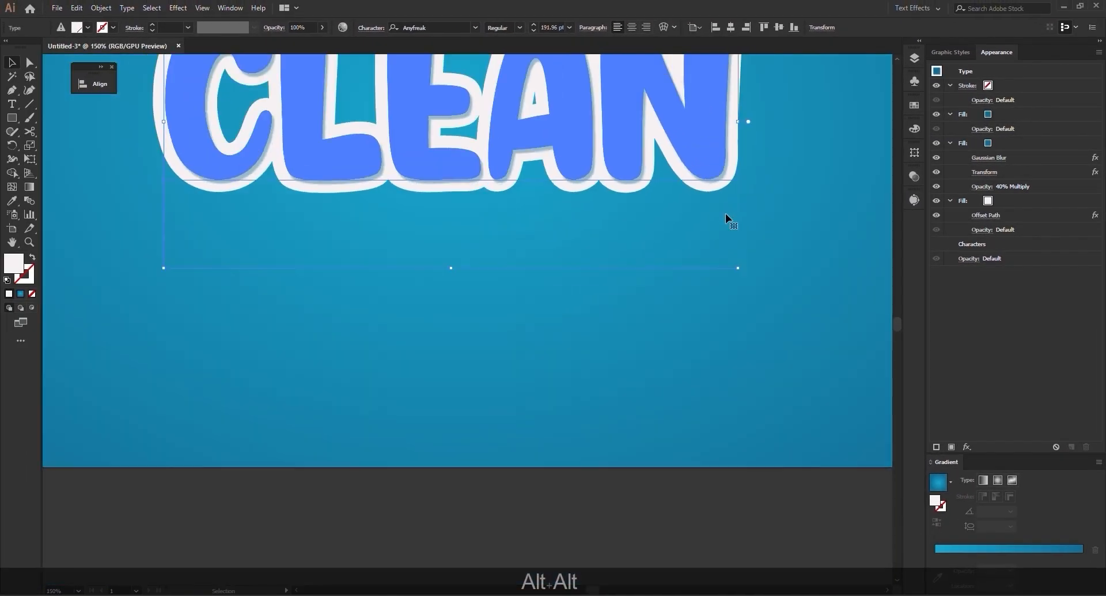
left_click_drag(725, 214, 721, 247)
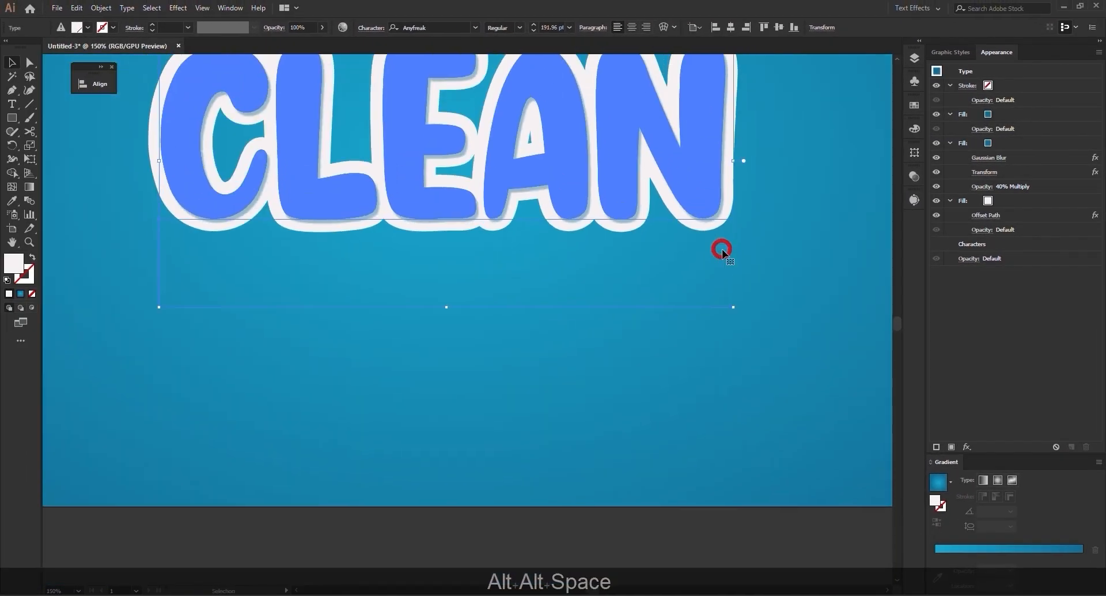
key("ctrl+0")
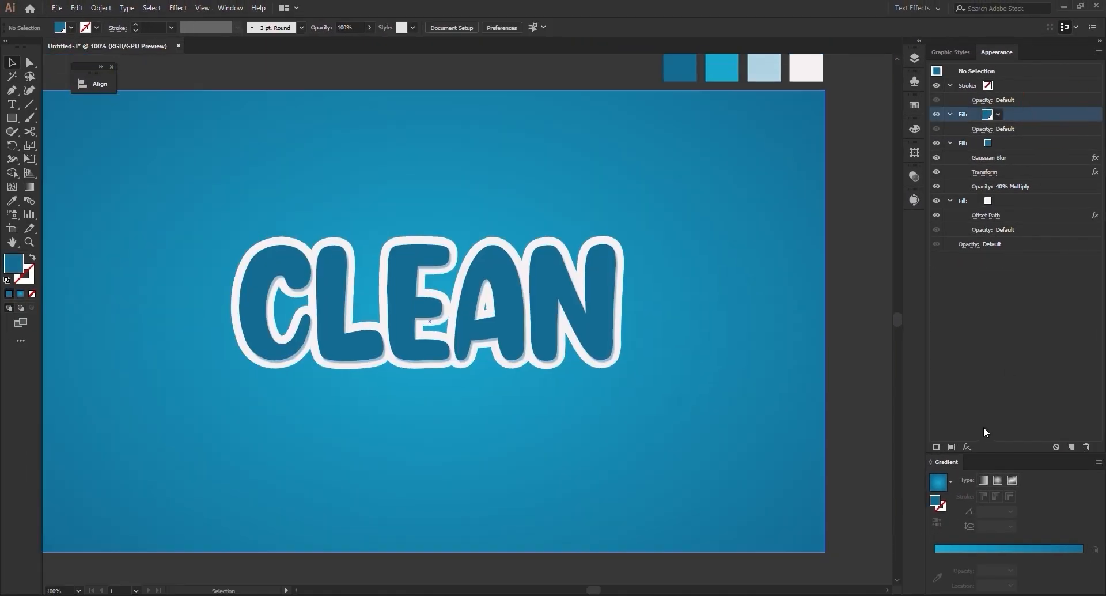
left_click(952, 447)
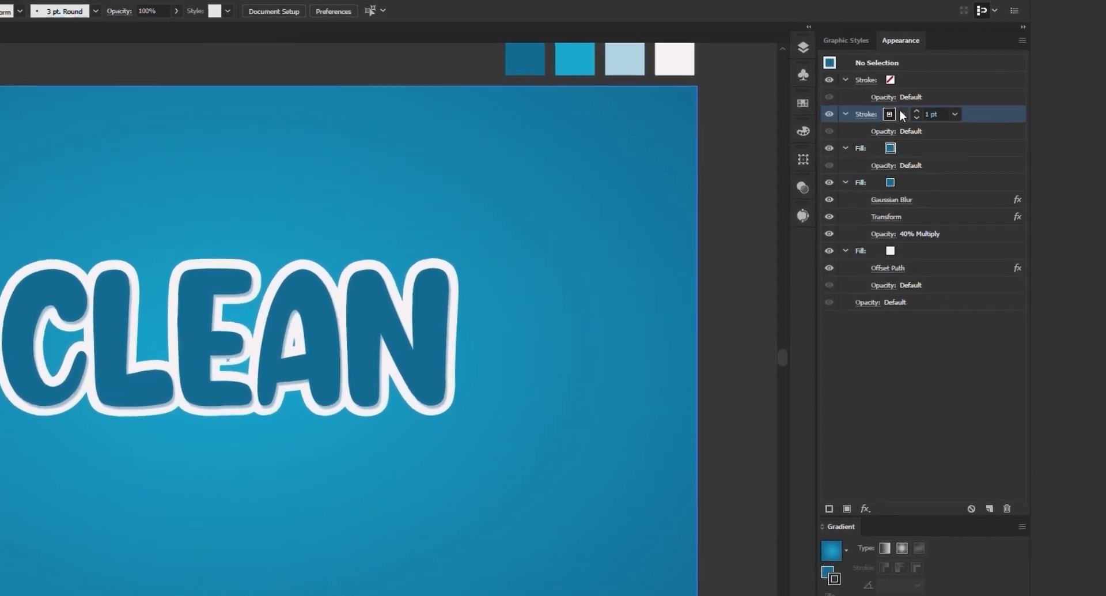
left_click(997, 116)
scroll(812, 175, "down", 1)
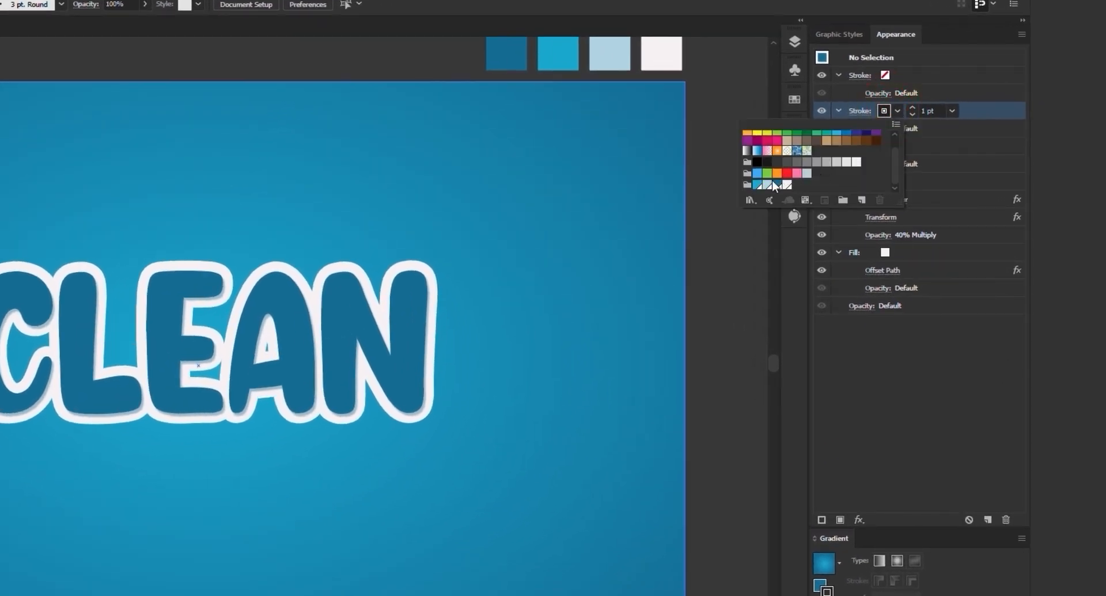
left_click(747, 150)
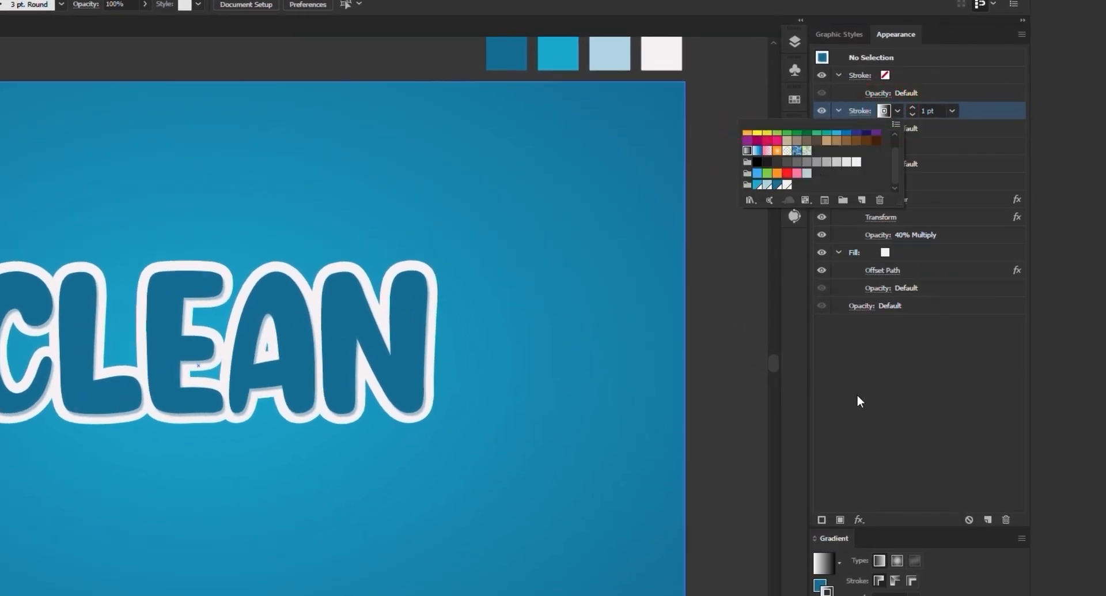
left_click(758, 451)
Select the CLEAN text, add a new stroke above its fills and apply the white-to-black linear gradient swatch to it.
left_click(393, 362)
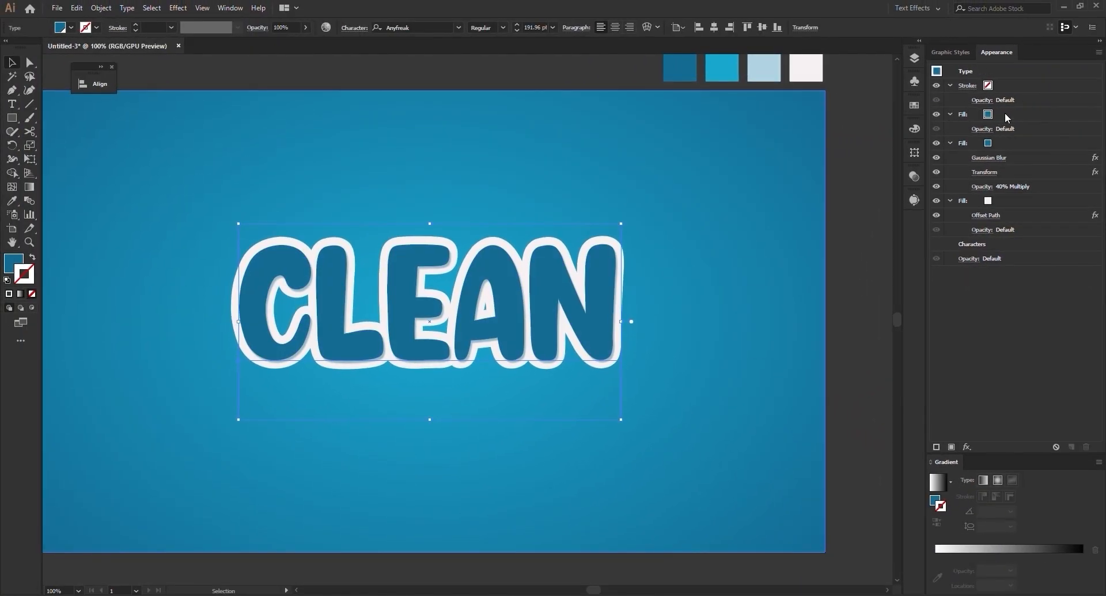
left_click(1007, 117)
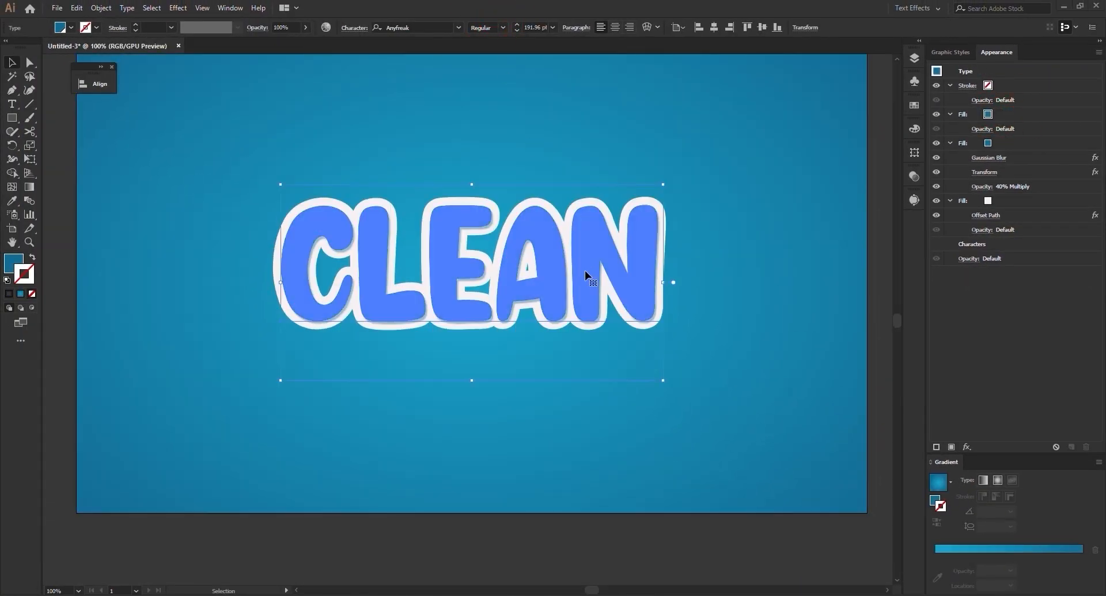
left_click(937, 447)
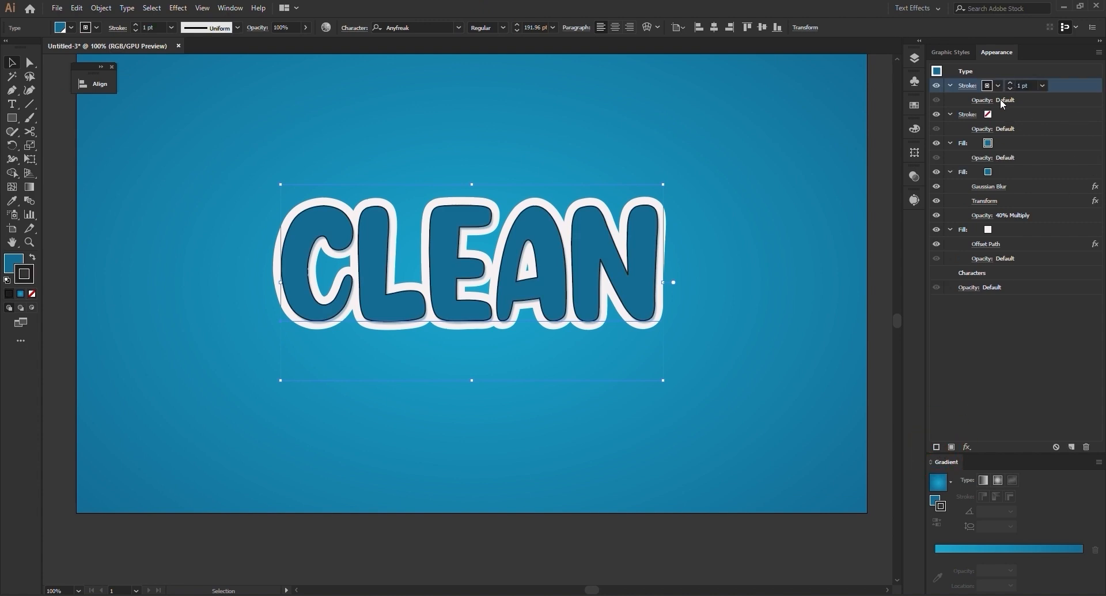
left_click(989, 86)
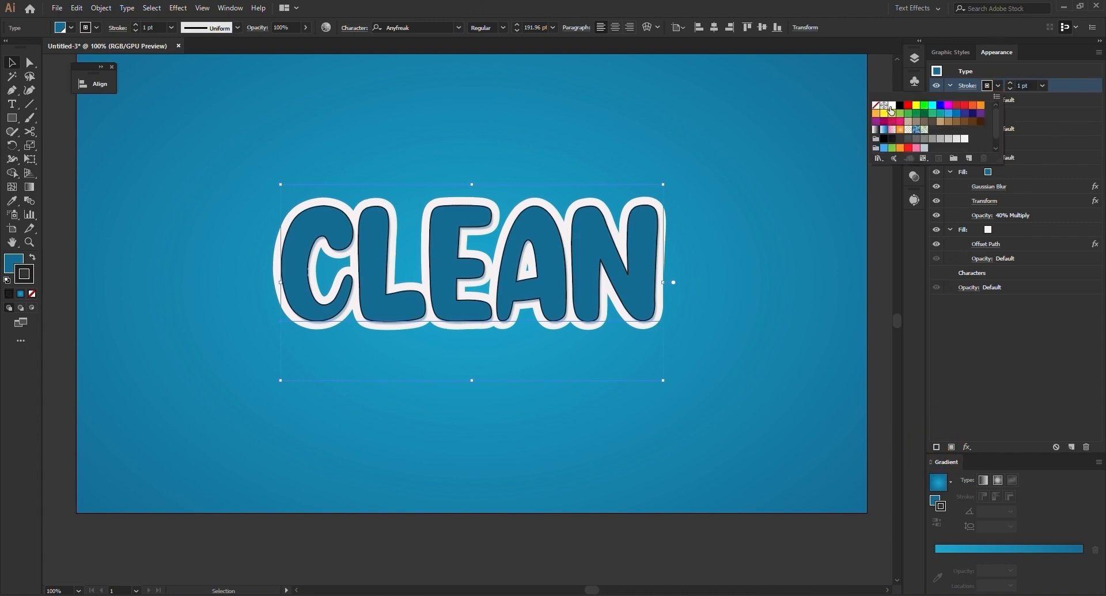
left_click(876, 131)
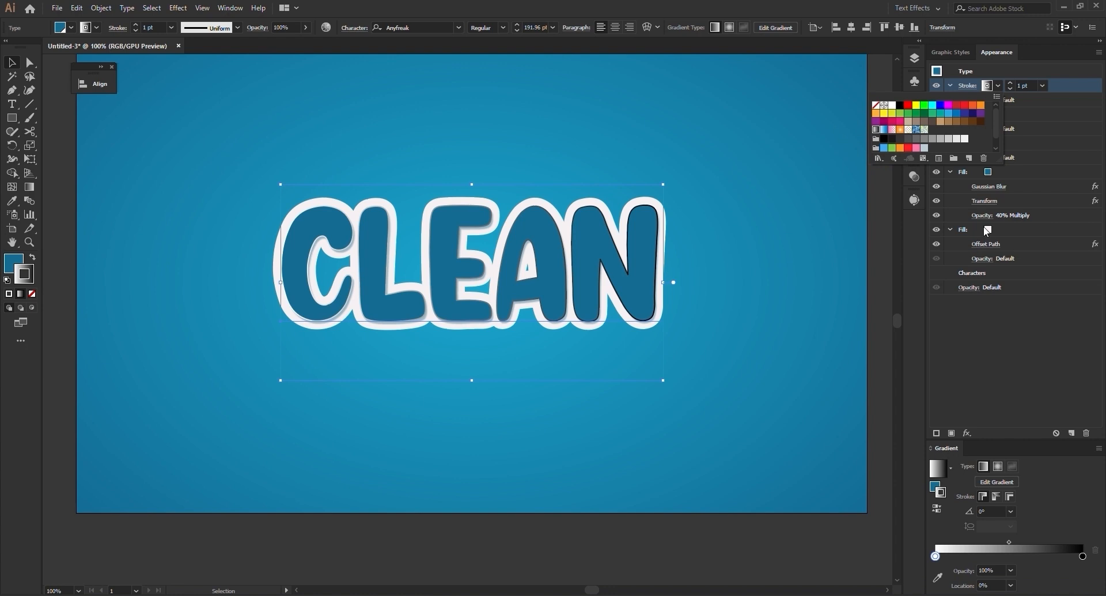
Duplicate the stroke gradient's white and black stops into eight alternating white and black stops spread along the slider.
left_click_drag(935, 556, 956, 556)
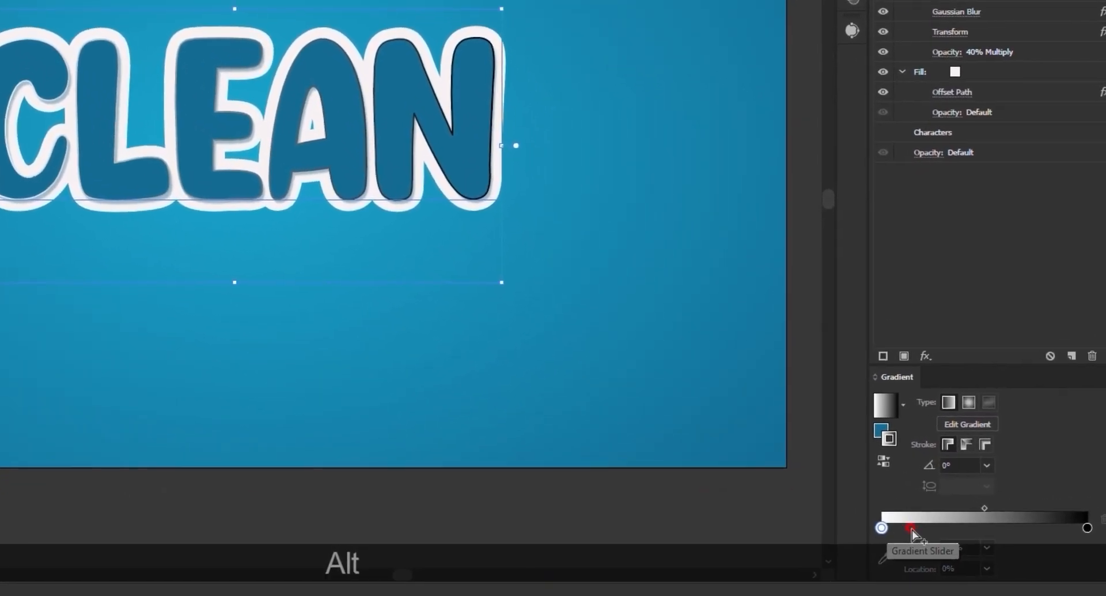
left_click_drag(883, 529, 915, 543)
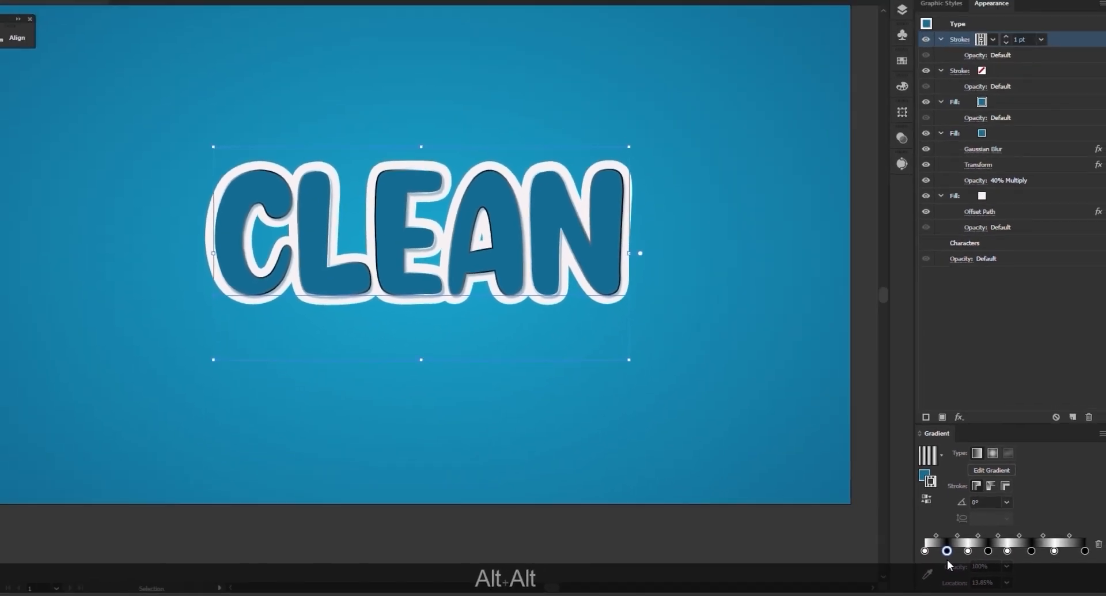
left_click(1055, 550)
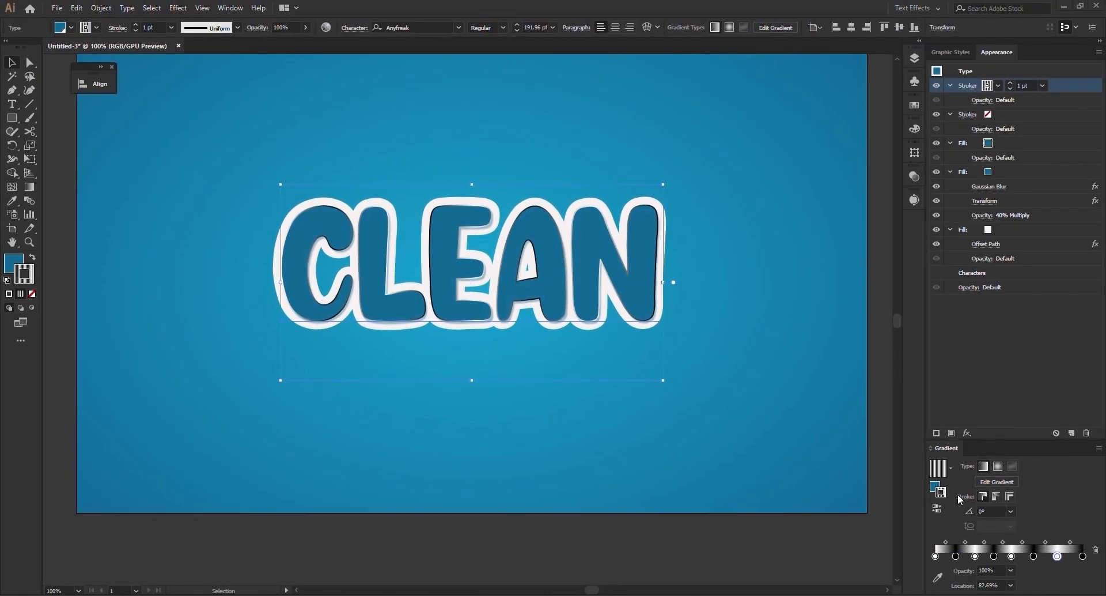
Set the opacity of all four black stops in the stroke gradient to 0%.
left_click(956, 556)
left_click(1011, 570)
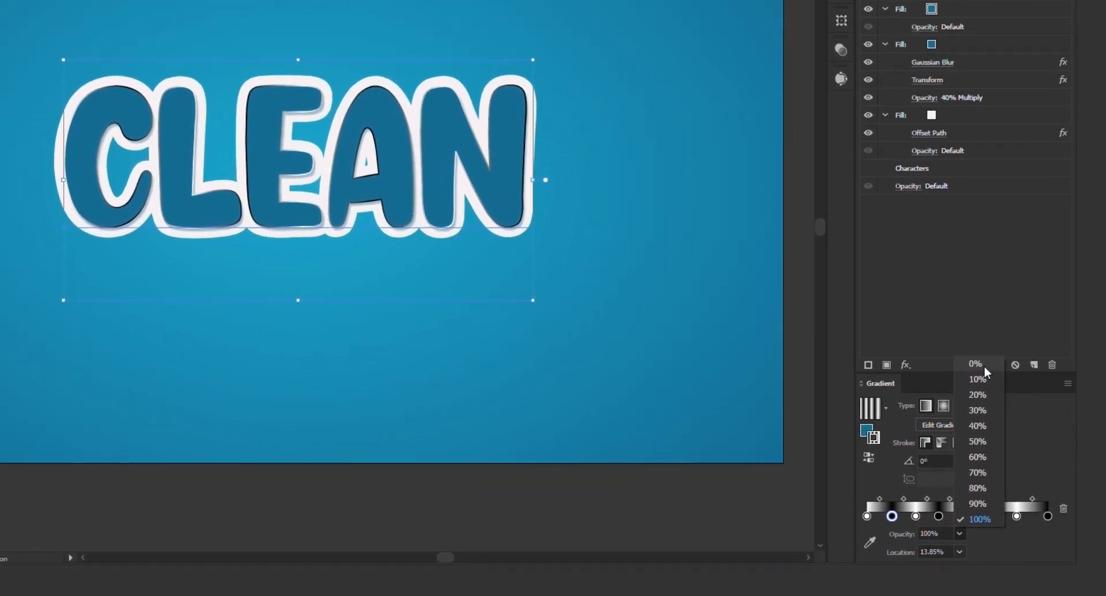
left_click(984, 363)
left_click(938, 515)
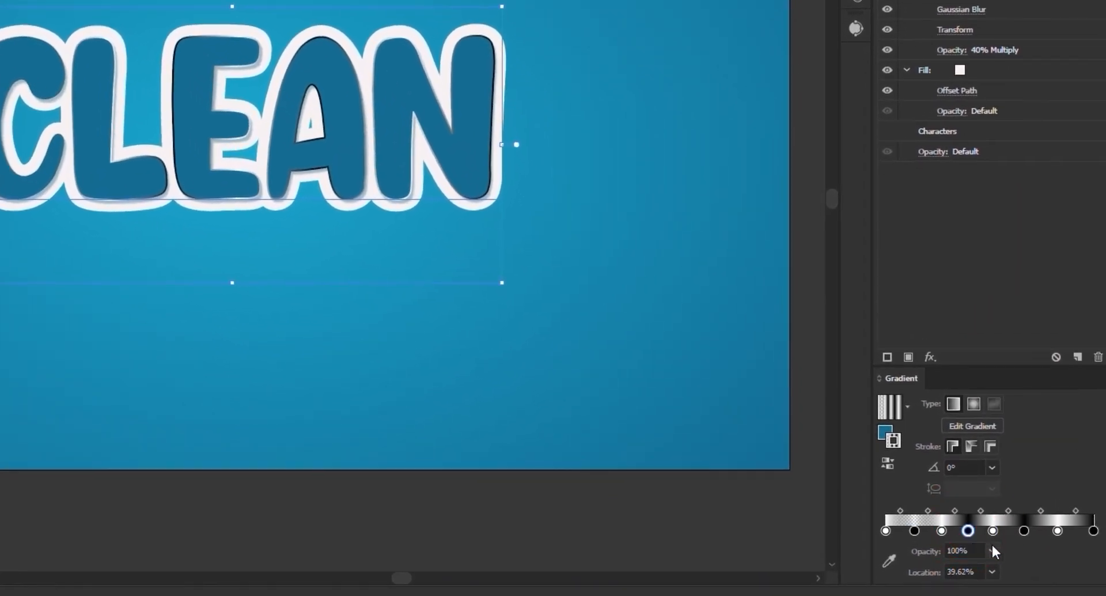
left_click(992, 550)
left_click(1024, 356)
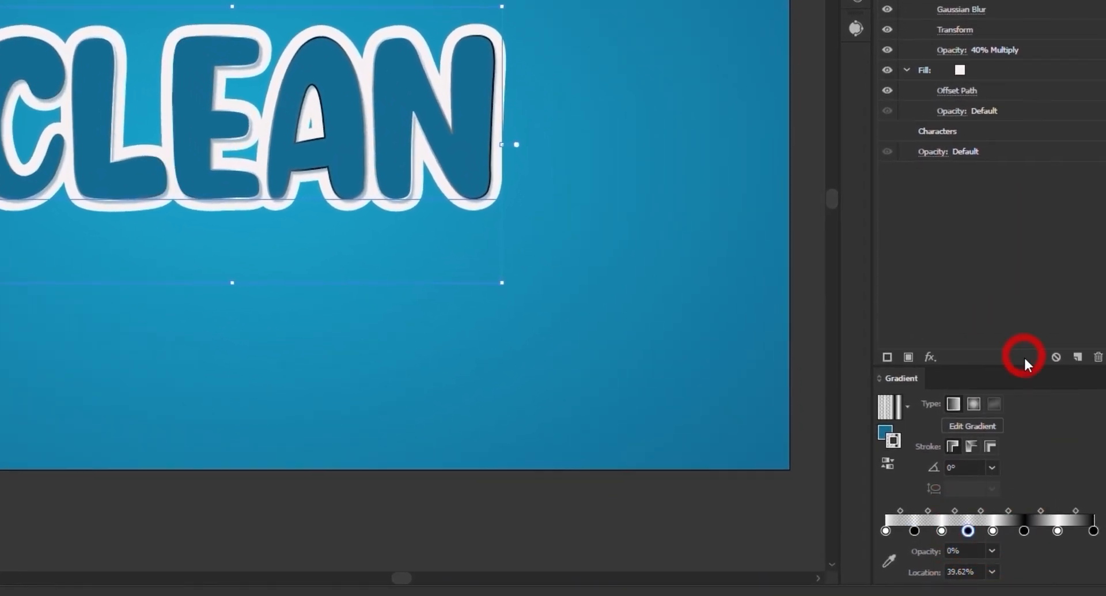
left_click(1024, 530)
left_click(992, 550)
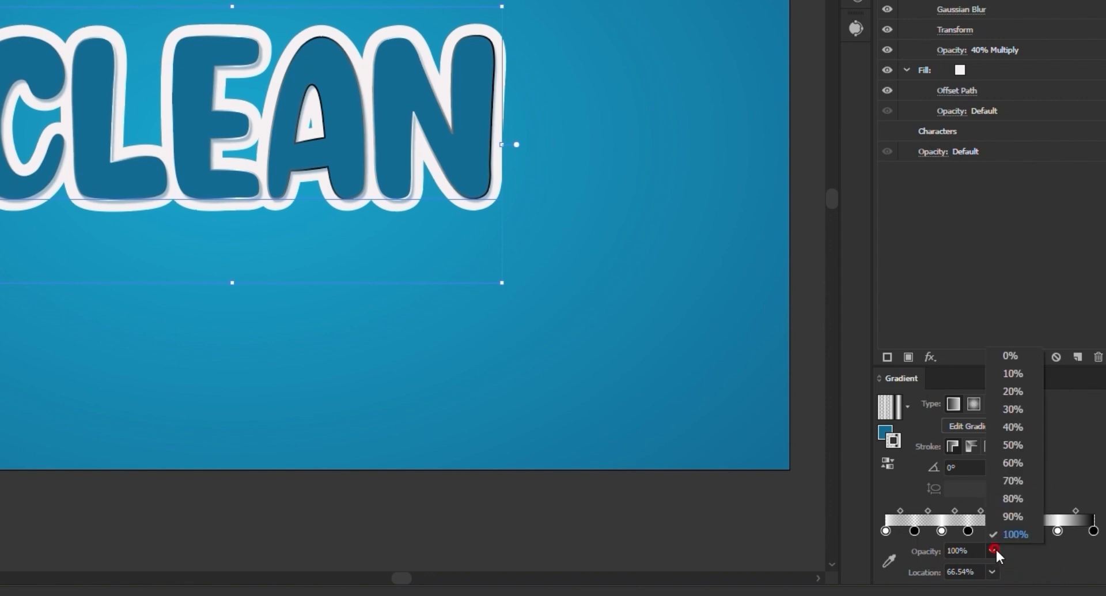
left_click(1019, 359)
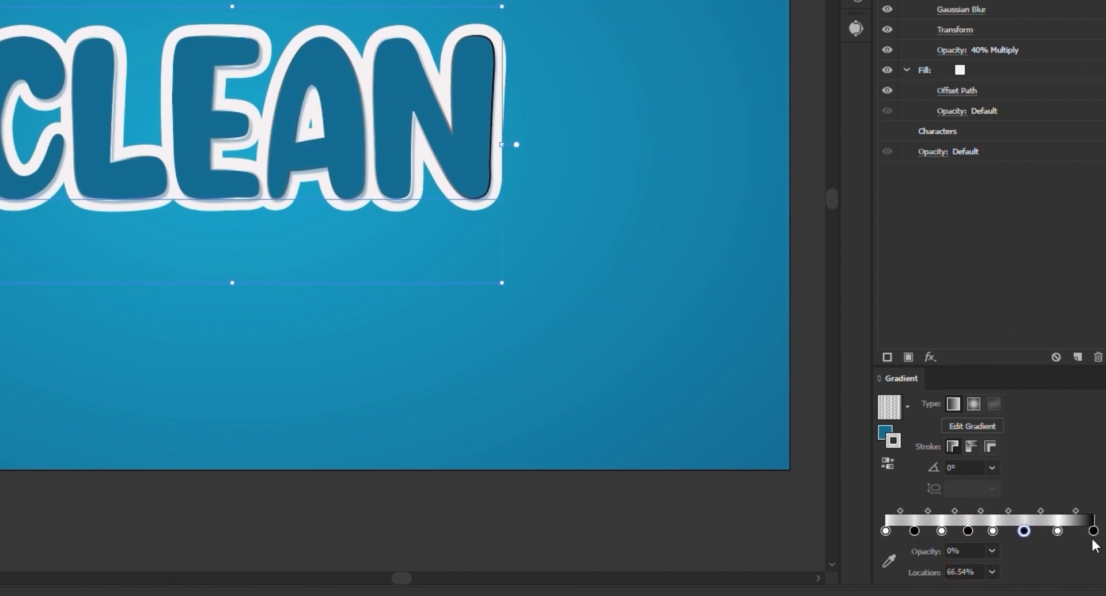
left_click(1094, 531)
left_click(992, 550)
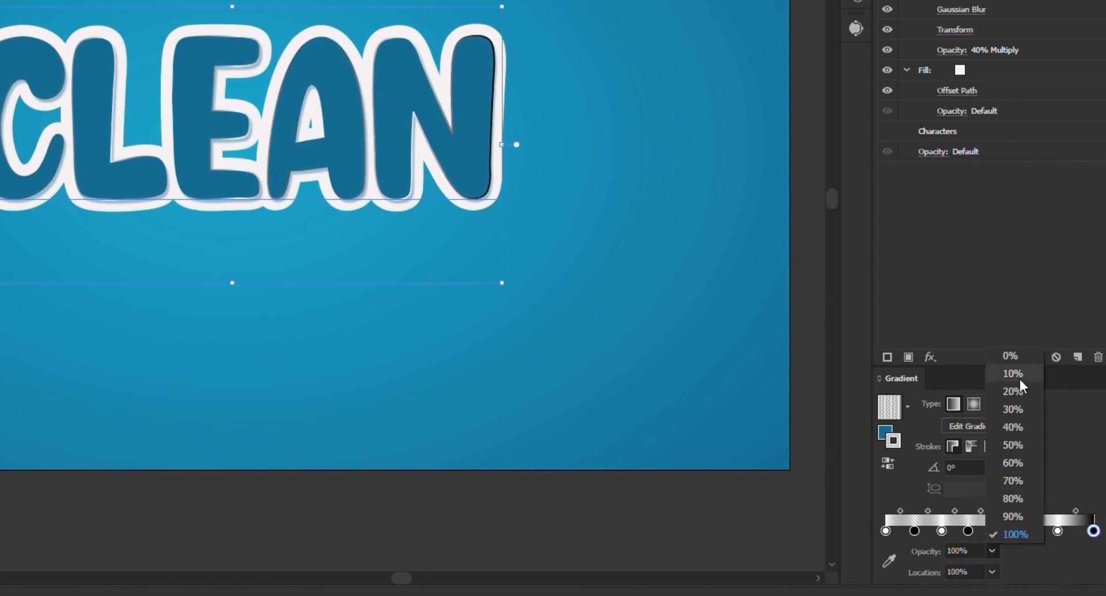
left_click(1011, 356)
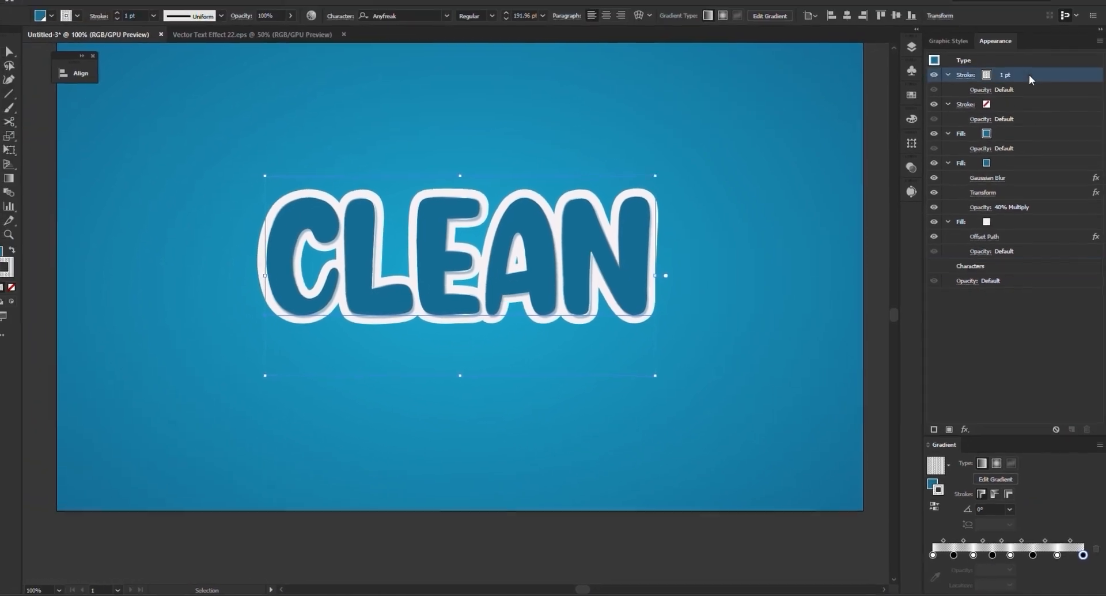
Try angles of -60° and 78° for the top stroke's linear gradient.
left_click(1009, 508)
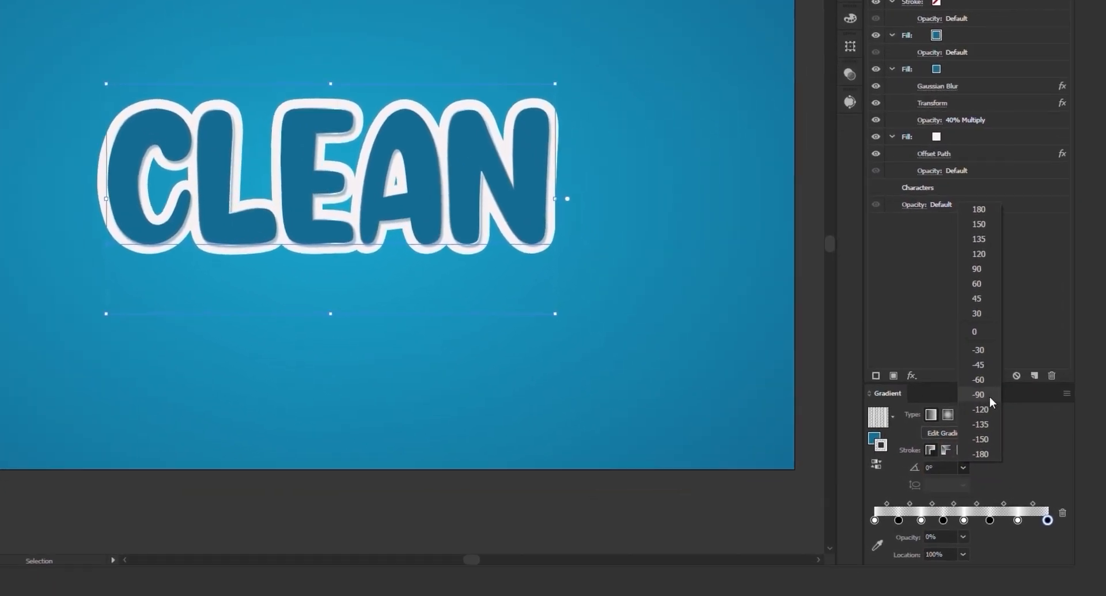
left_click(978, 379)
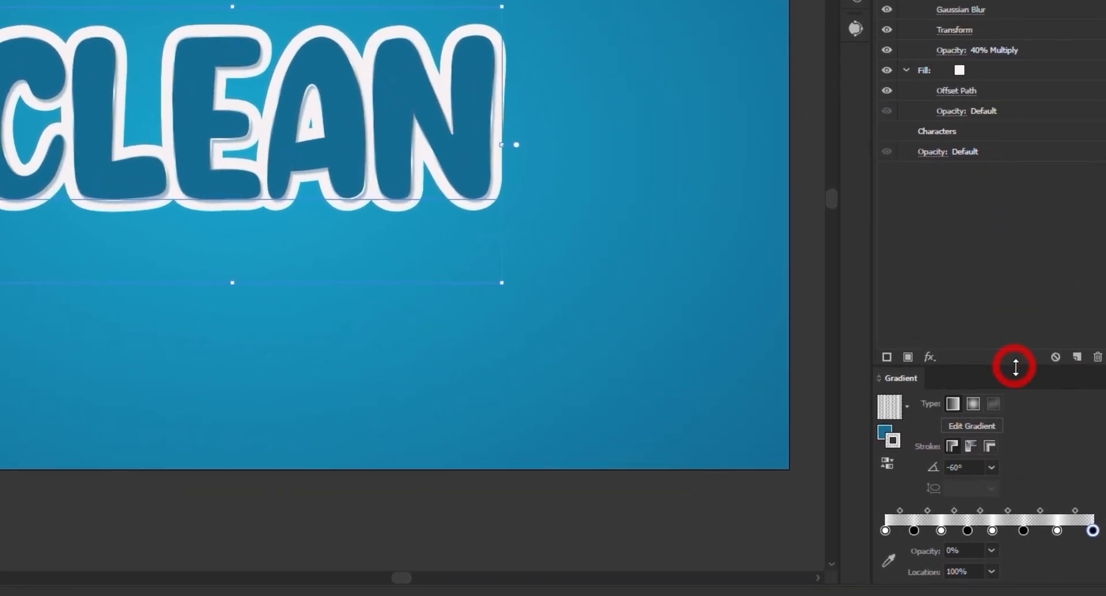
left_click(970, 469)
type("78")
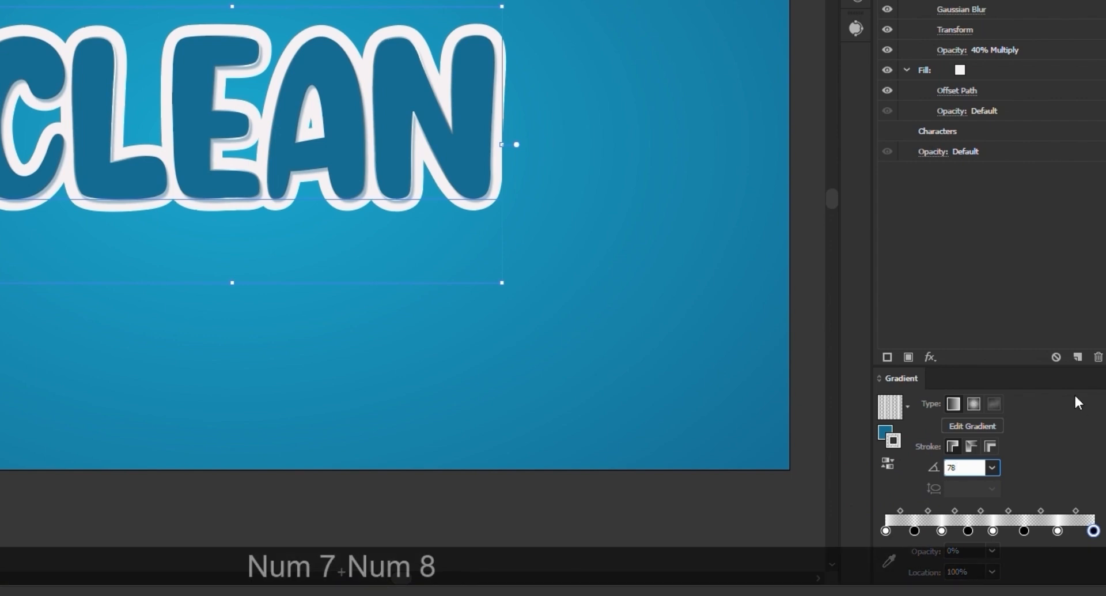
left_click(1070, 440)
Change the stroke's gradient to radial applied along the stroke, and set the stroke weight to 3 pt.
left_click(974, 404)
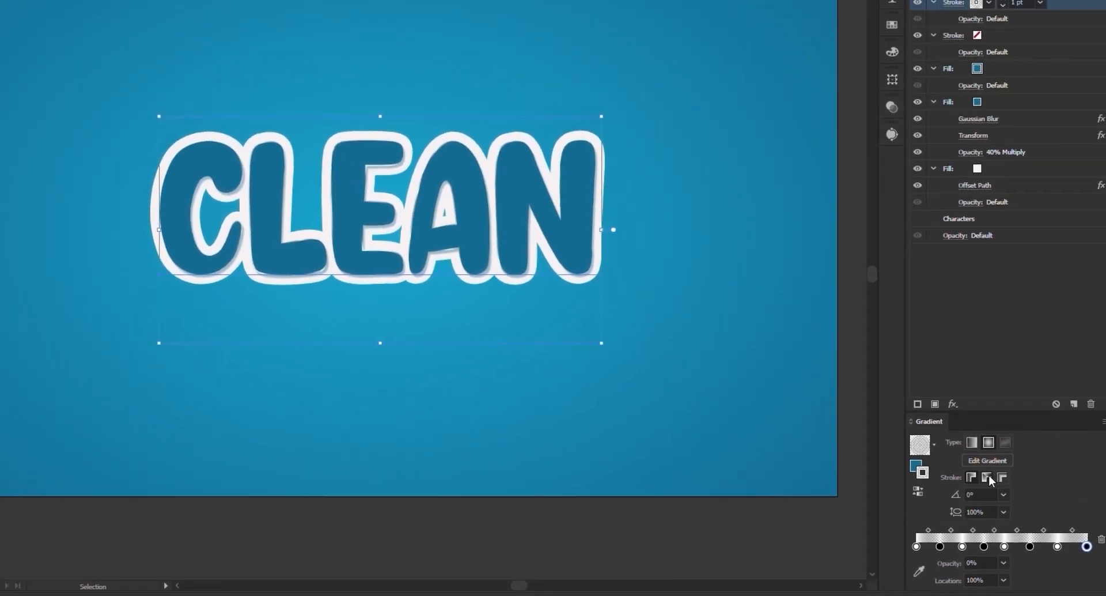
left_click(989, 476)
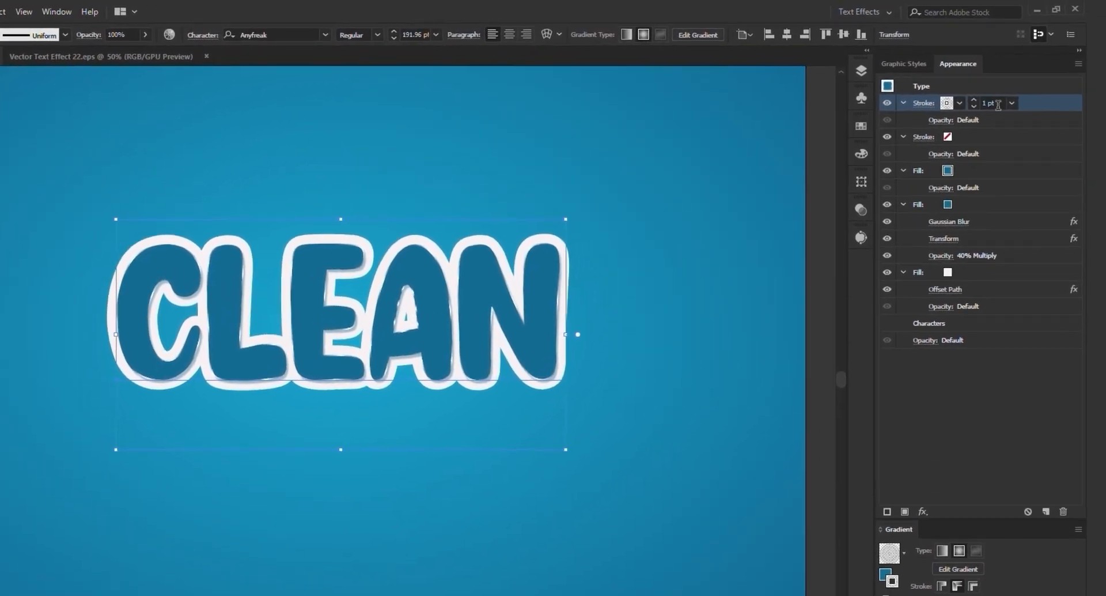
scroll(999, 105, "up", 3)
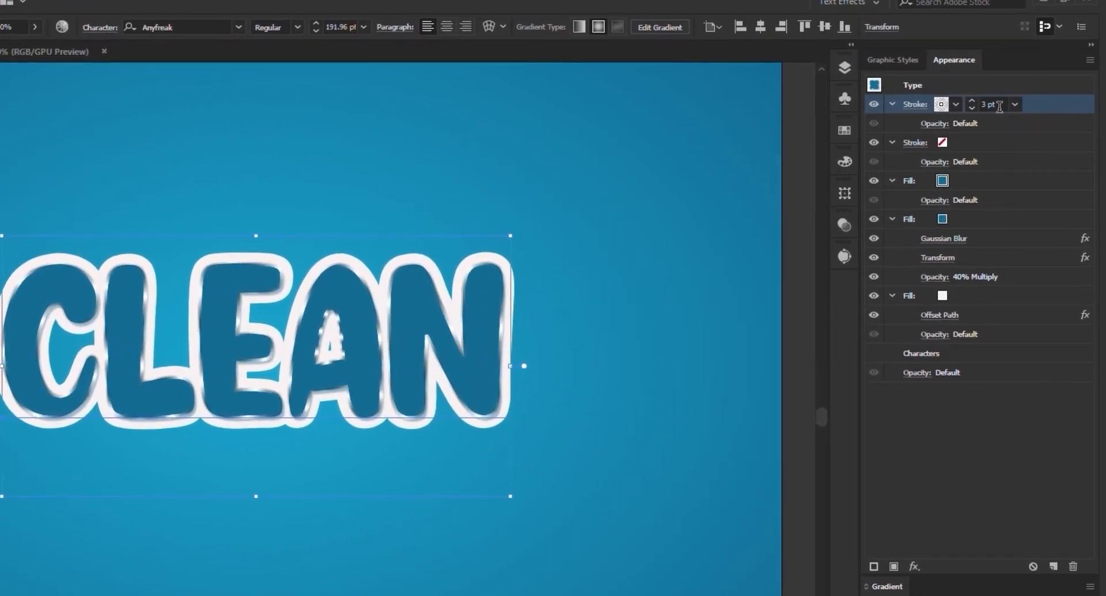
scroll(999, 105, "down", 1)
Set the blending mode of the 3 pt gradient stroke to Screen.
left_click(933, 123)
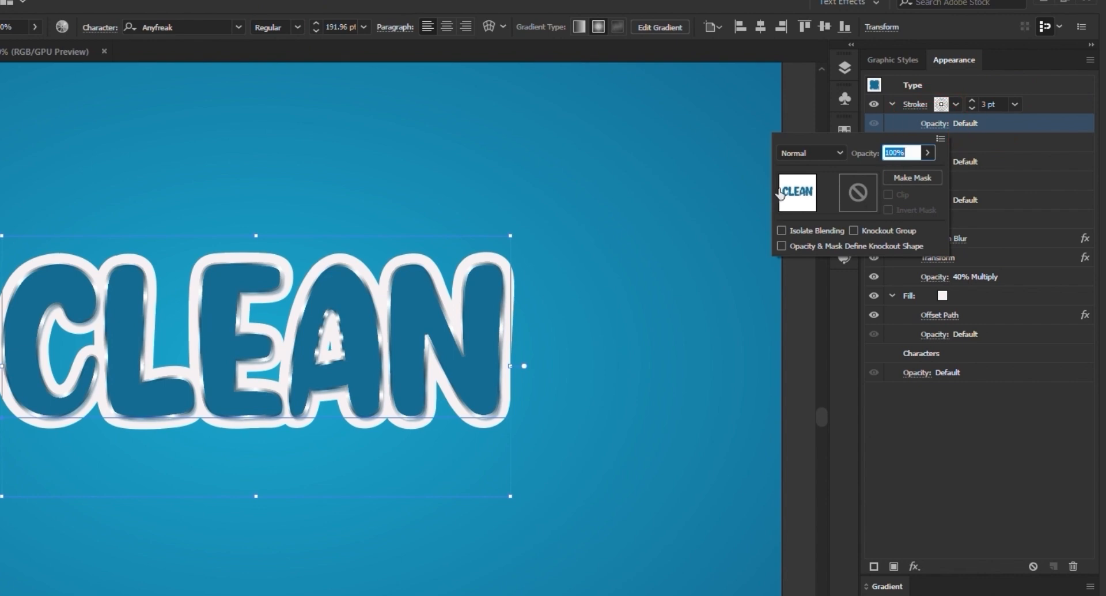
left_click(797, 153)
left_click(806, 261)
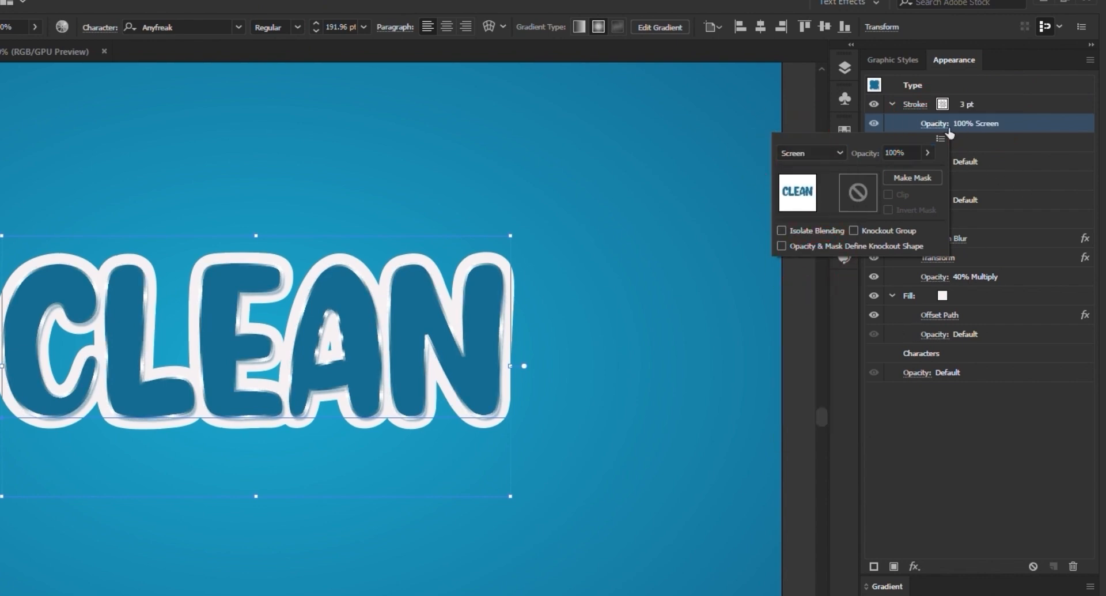
Apply an Offset Path effect of -1 px to the 3 pt gradient stroke.
left_click(1008, 105)
left_click(1010, 105)
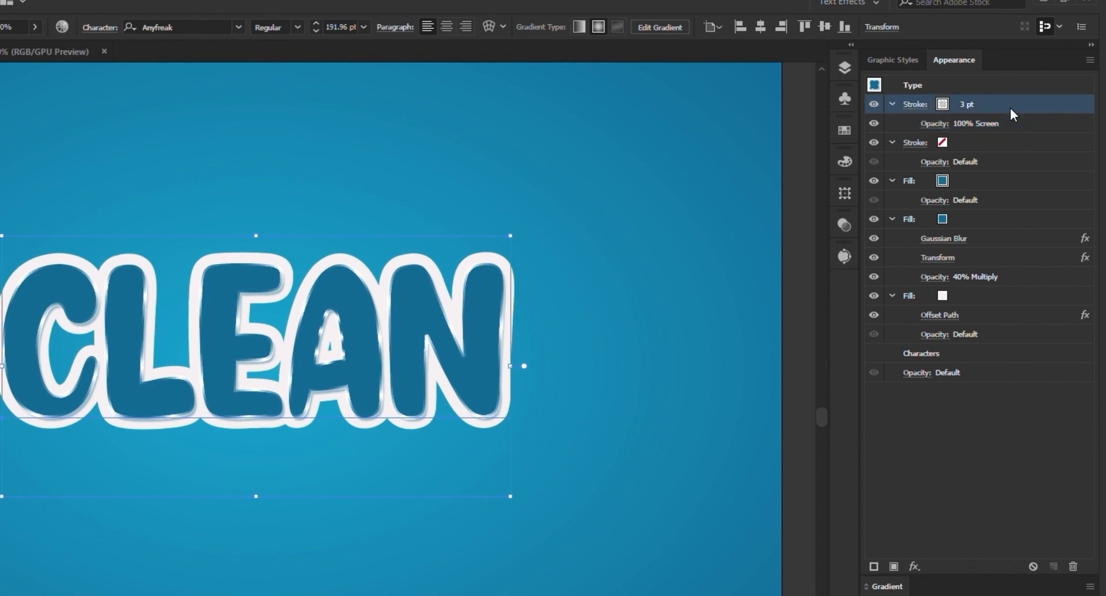
left_click(915, 566)
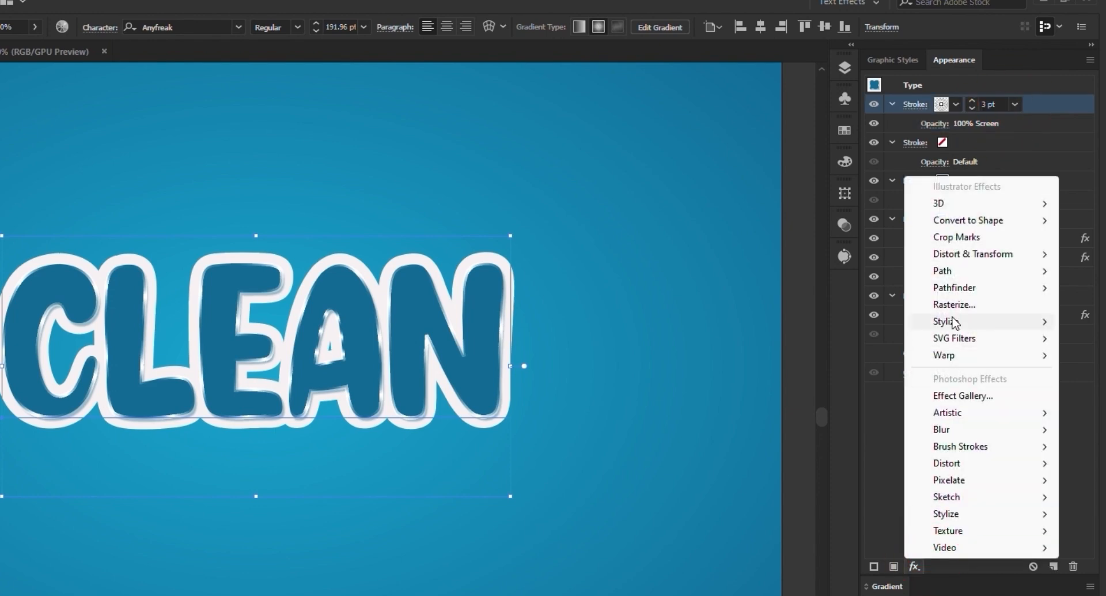
mouse_move(877, 267)
left_click(806, 270)
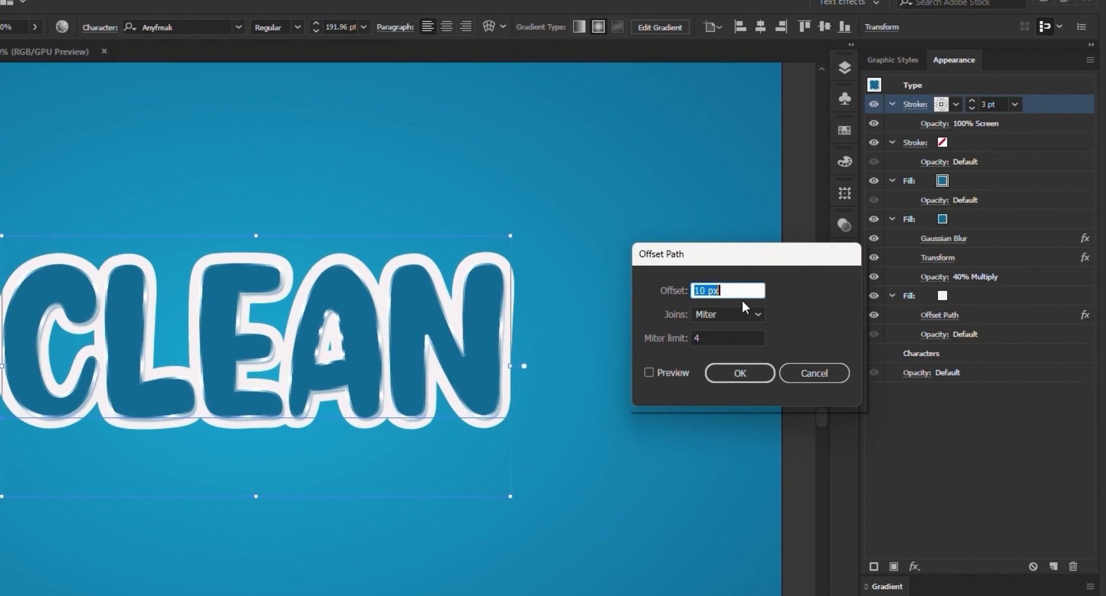
type("-1")
left_click(739, 373)
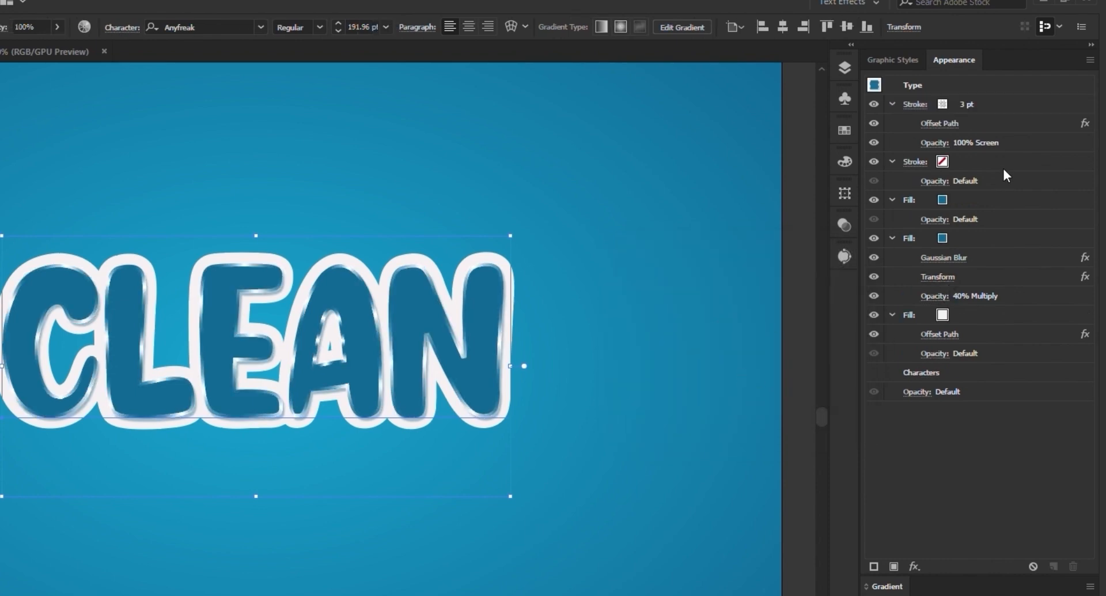
Apply a Gaussian Blur effect with a 1.5 pixel radius to the gradient stroke, with the preview enabled.
left_click(1009, 106)
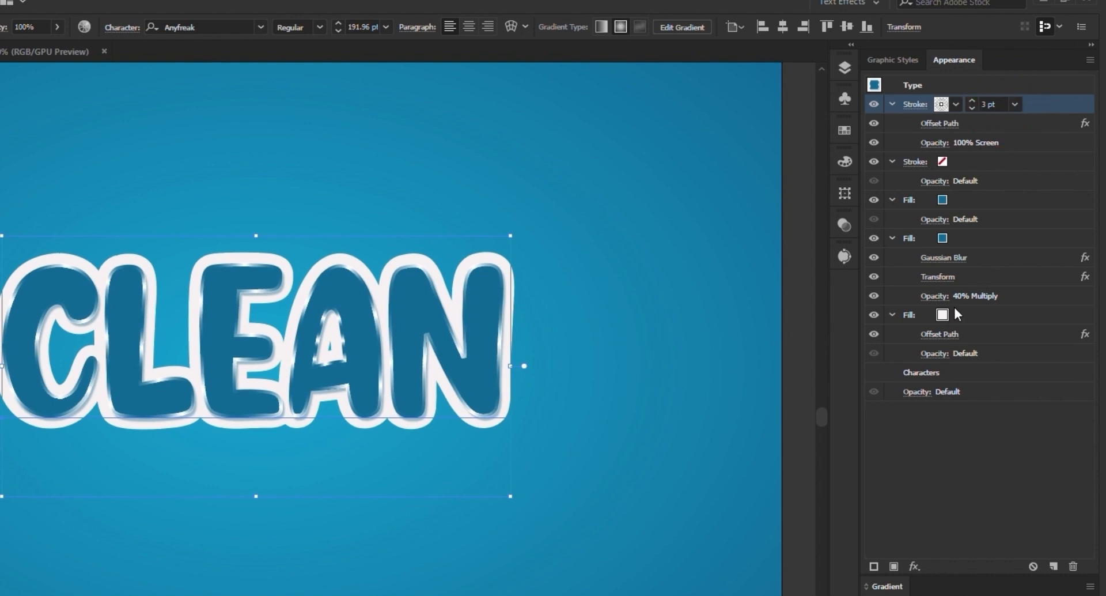
left_click(917, 563)
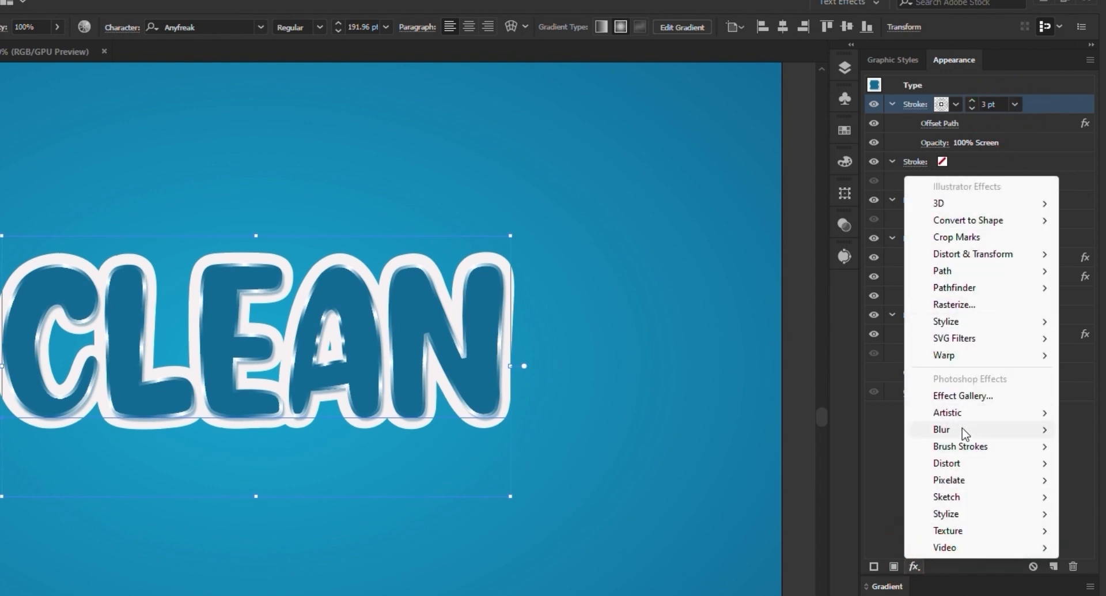
mouse_move(961, 430)
left_click(846, 431)
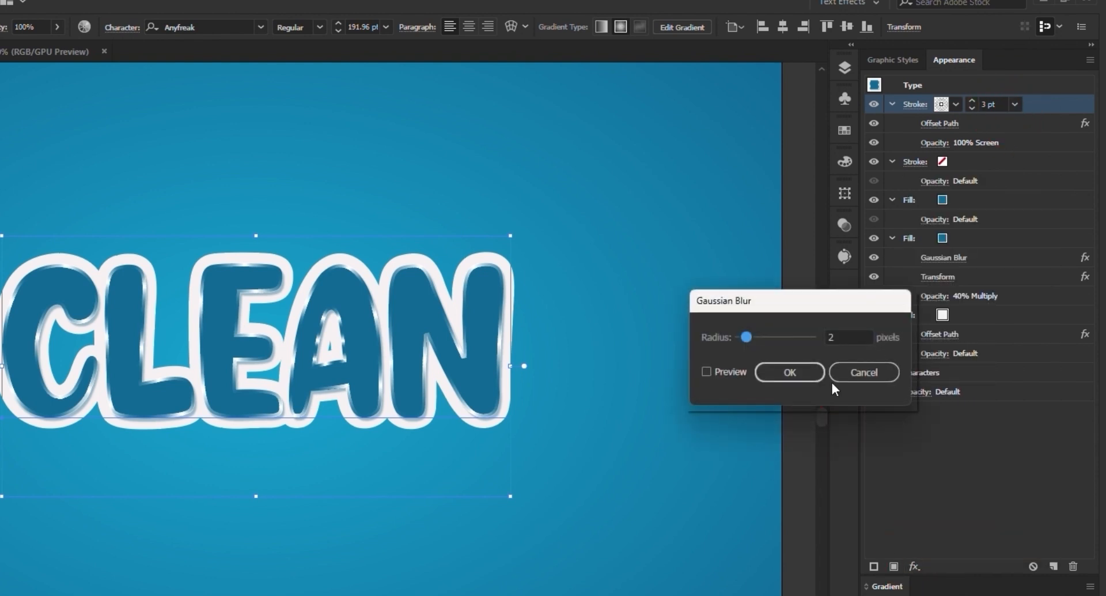
left_click(735, 372)
double_click(865, 332)
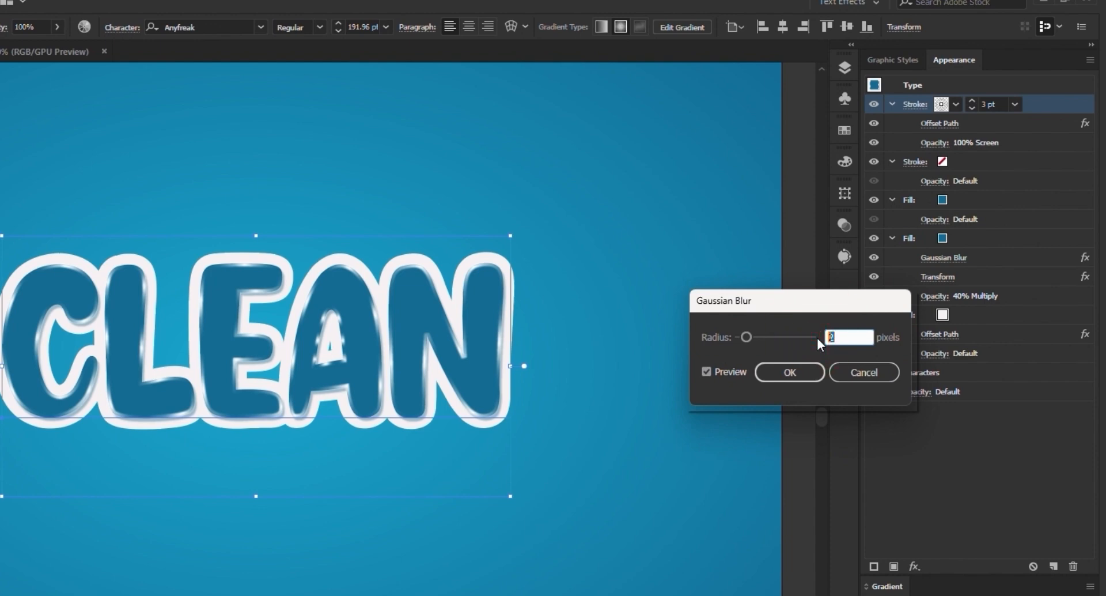
type("1.5")
key("Return")
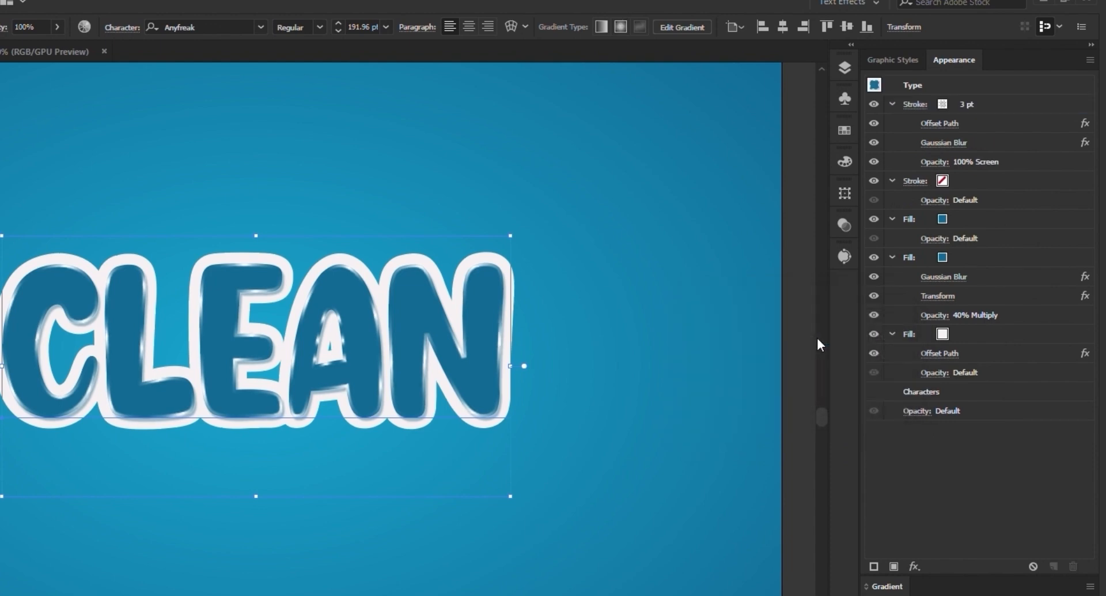
Add a new fill above the gradient stroke and give it the white-to-black linear gradient swatch.
left_click(894, 567)
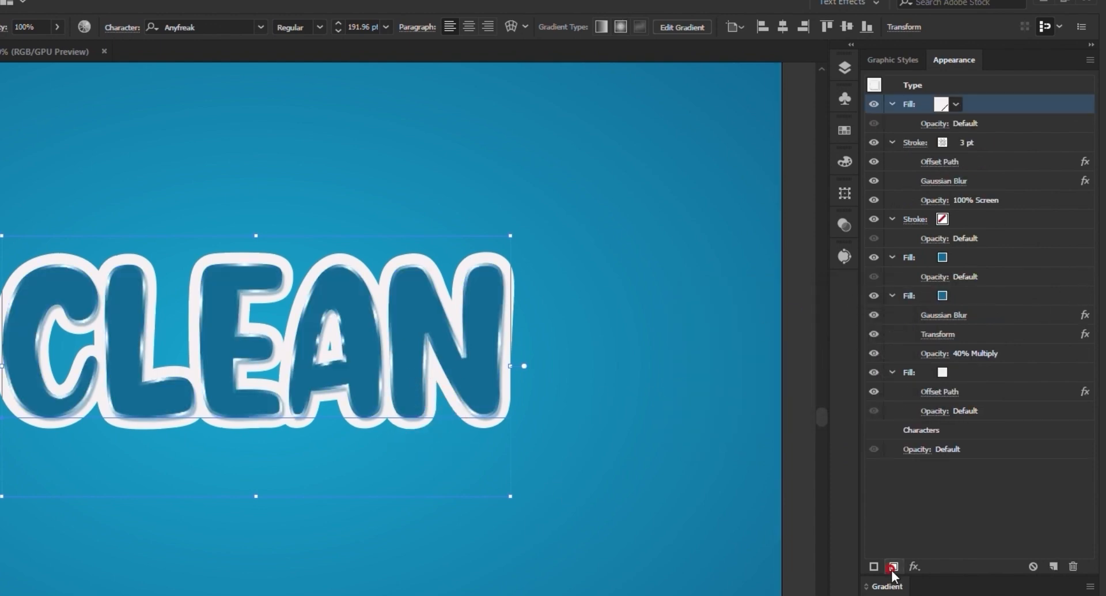
left_click(957, 104)
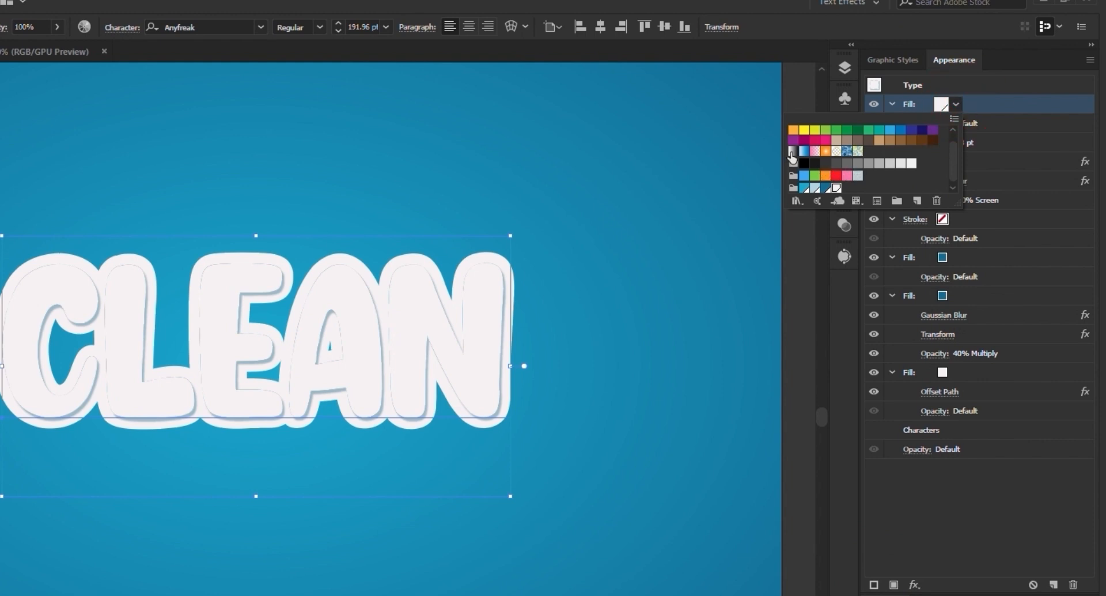
left_click(793, 152)
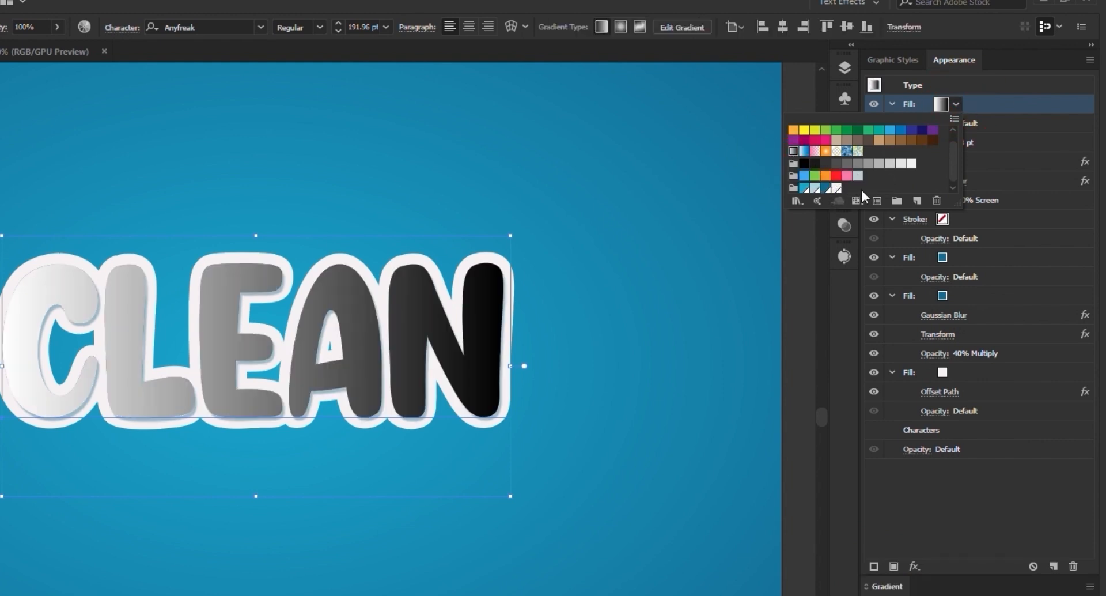
left_click(996, 474)
Set the top fill's gradient angle to 90° and reverse it so white is at the top of the letters.
left_click(914, 566)
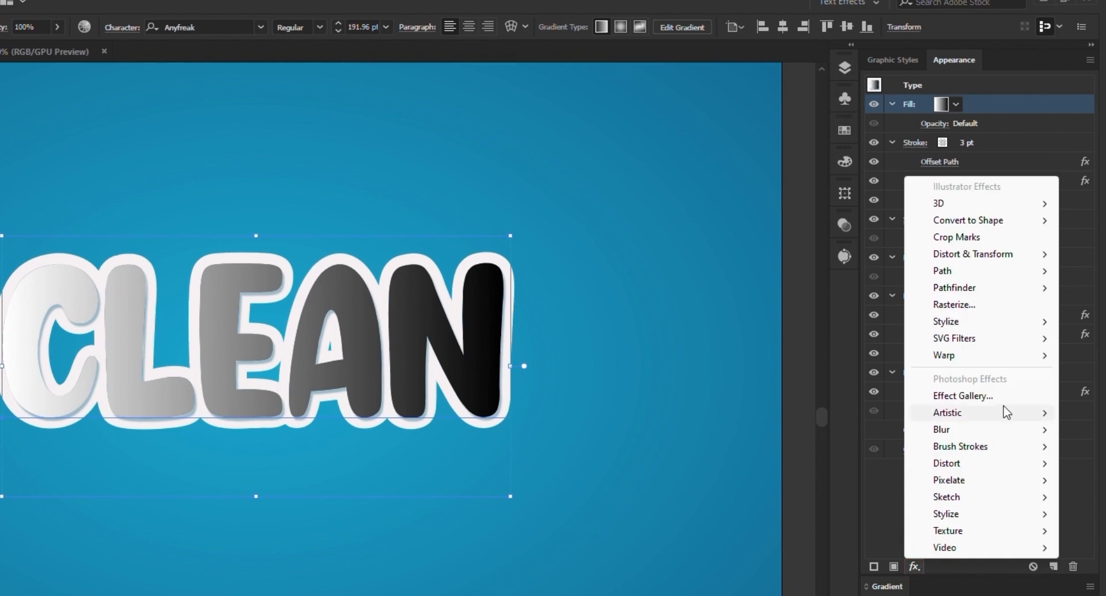
mouse_move(994, 255)
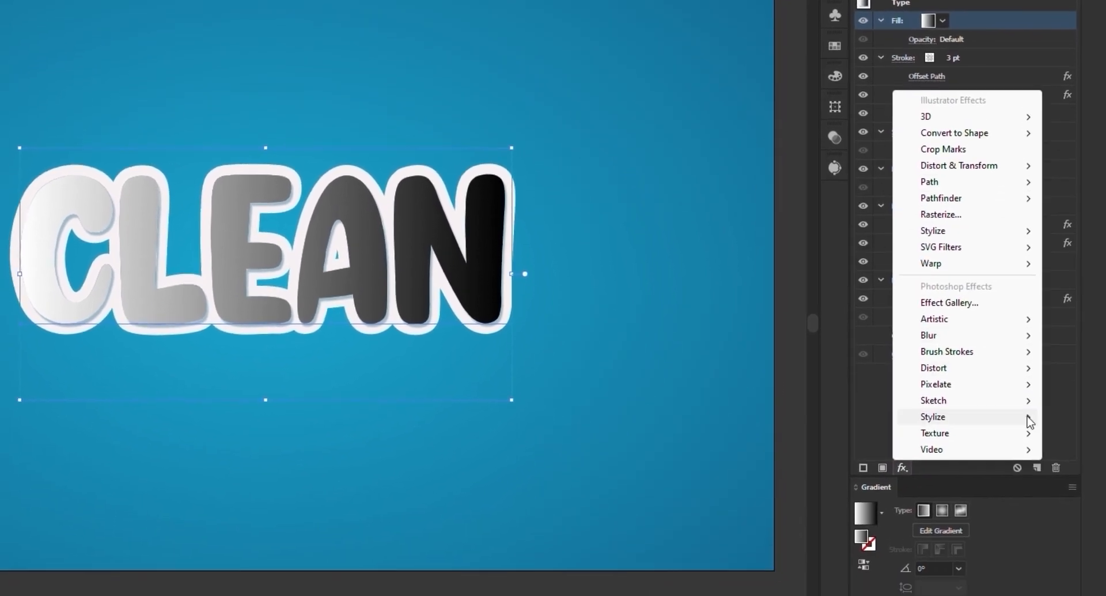
left_click(1044, 586)
left_click(953, 542)
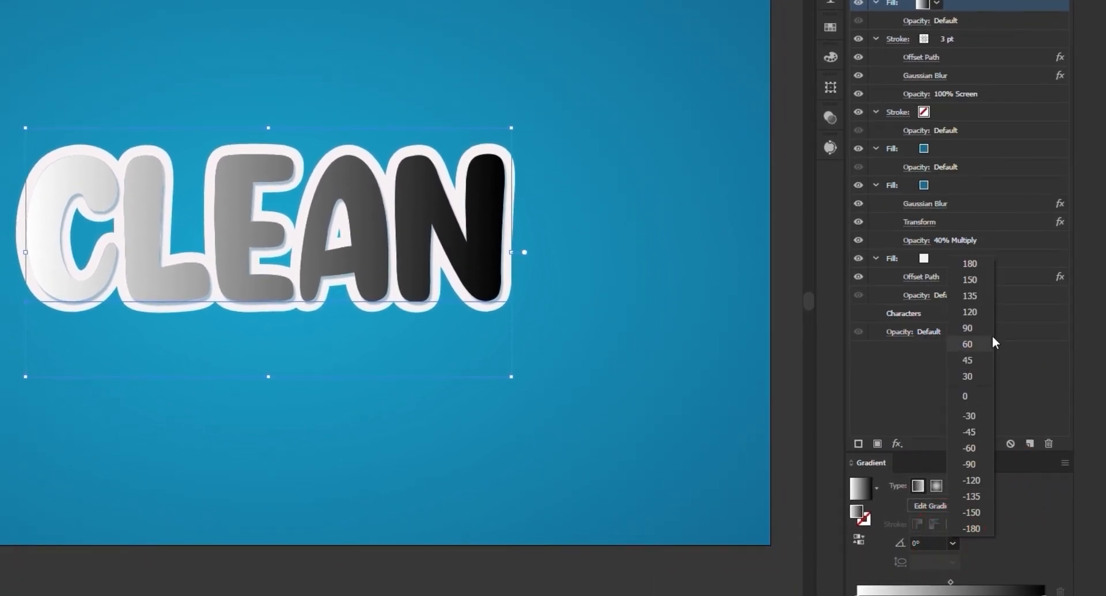
left_click(991, 331)
left_click(880, 534)
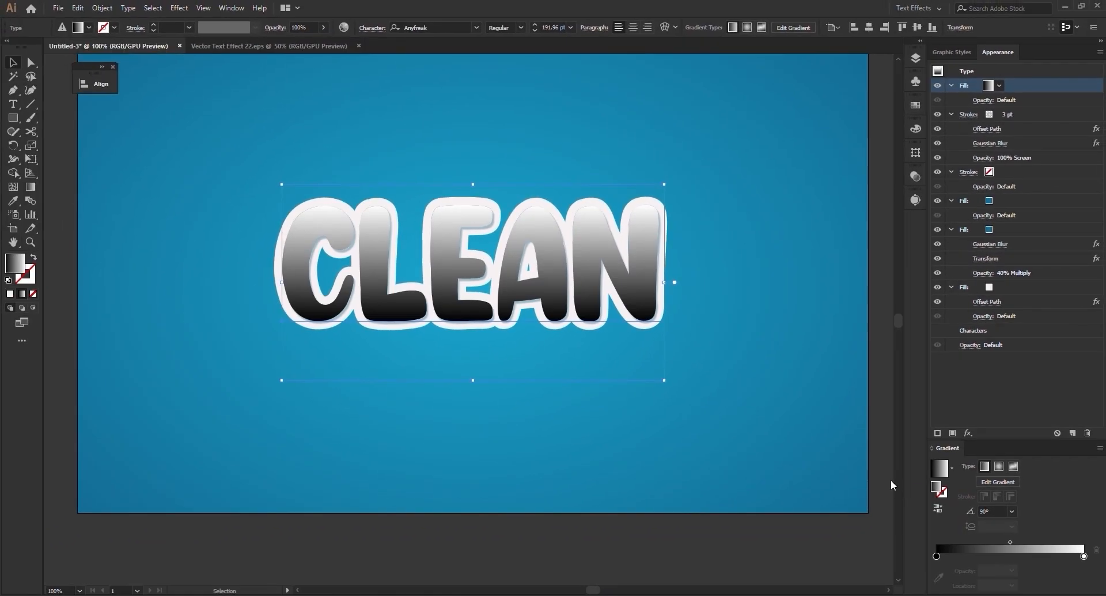
Reshape the top fill's gradient lower over the text, using a mid-grey stop at 11.94% instead of black and a midpoint nearer white.
key("g")
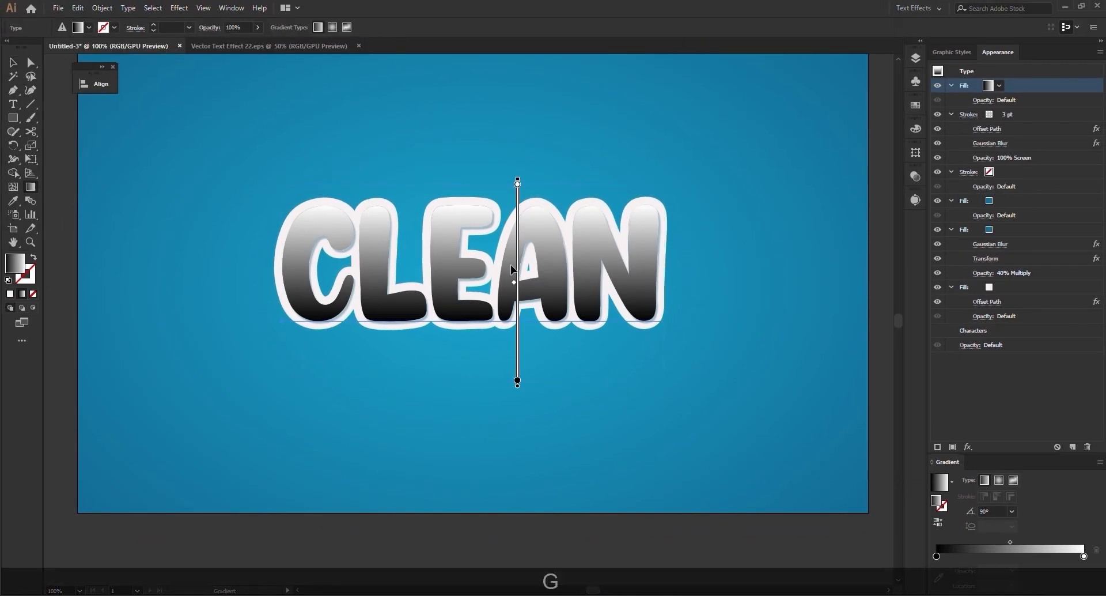
mouse_move(521, 259)
left_mouse_down()
mouse_move(494, 331)
mouse_move(503, 337)
left_mouse_up()
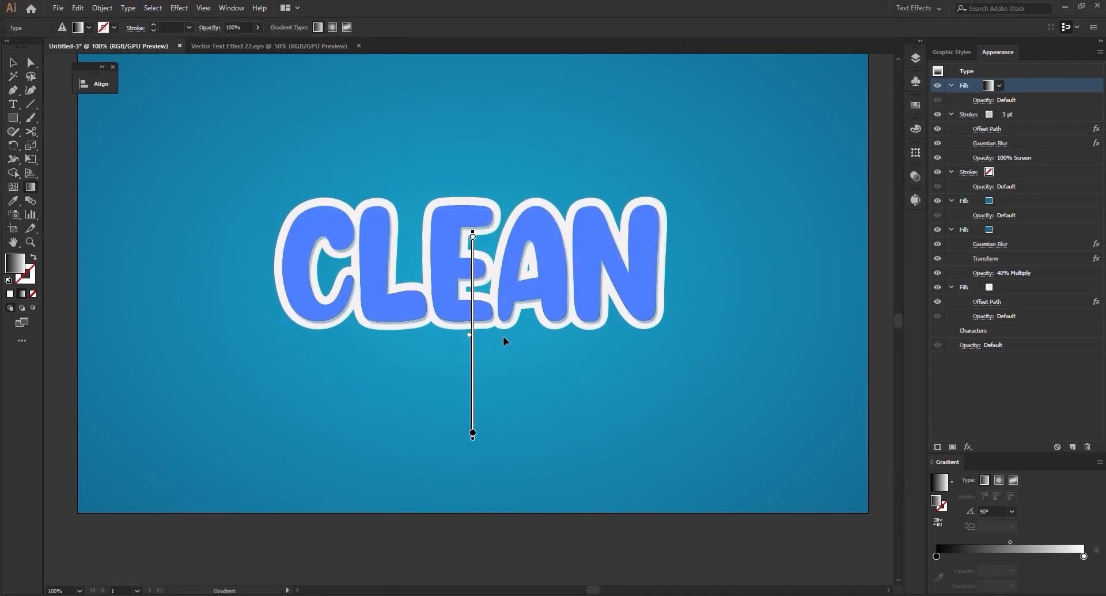
left_click(474, 348)
left_click(1097, 550)
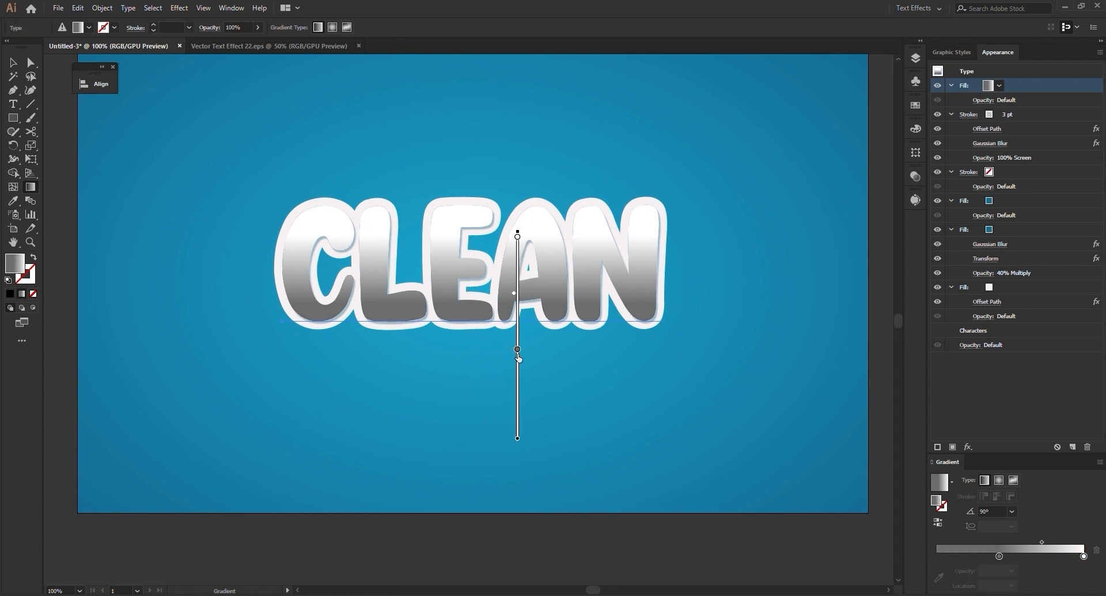
left_click_drag(517, 350, 517, 409)
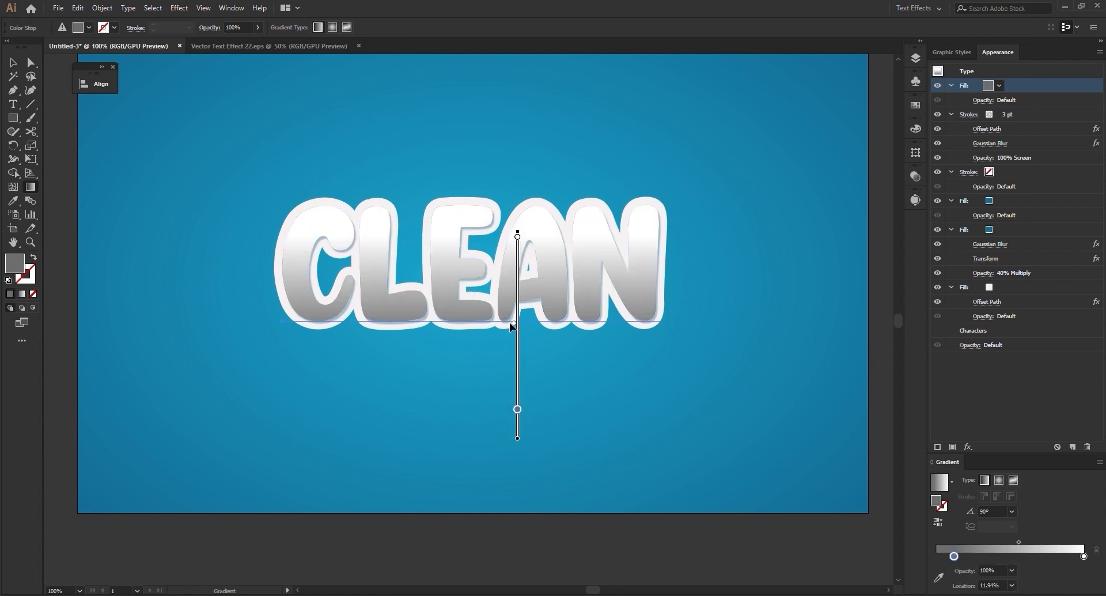
left_click_drag(517, 327, 516, 310)
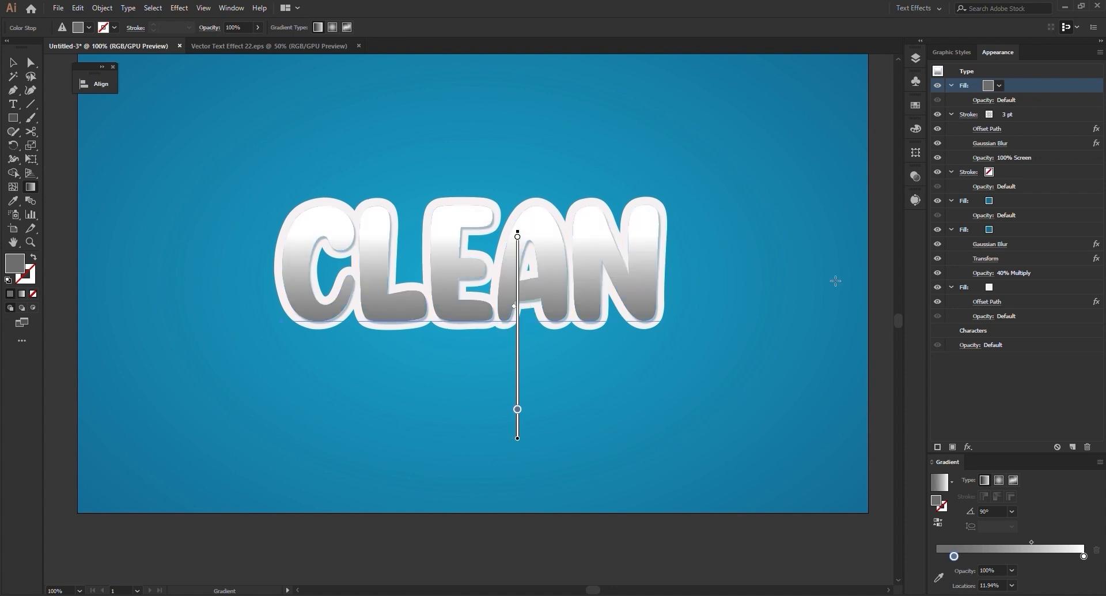
Apply a Color Halftone effect with a maximum radius of 20 pixels to the top gradient fill.
left_click(968, 447)
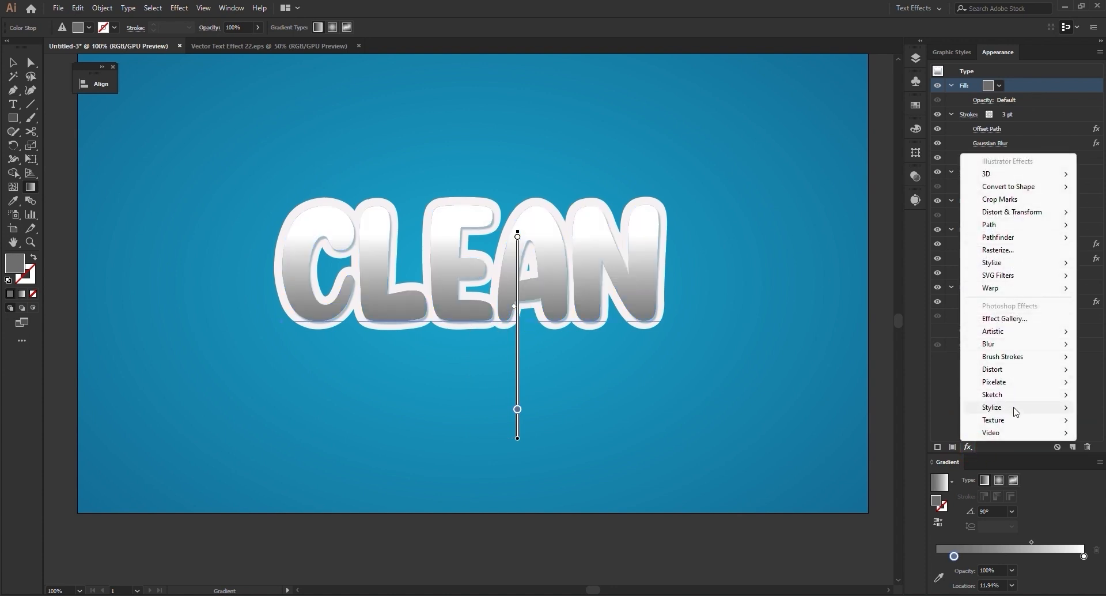
left_click(1000, 384)
left_click(914, 381)
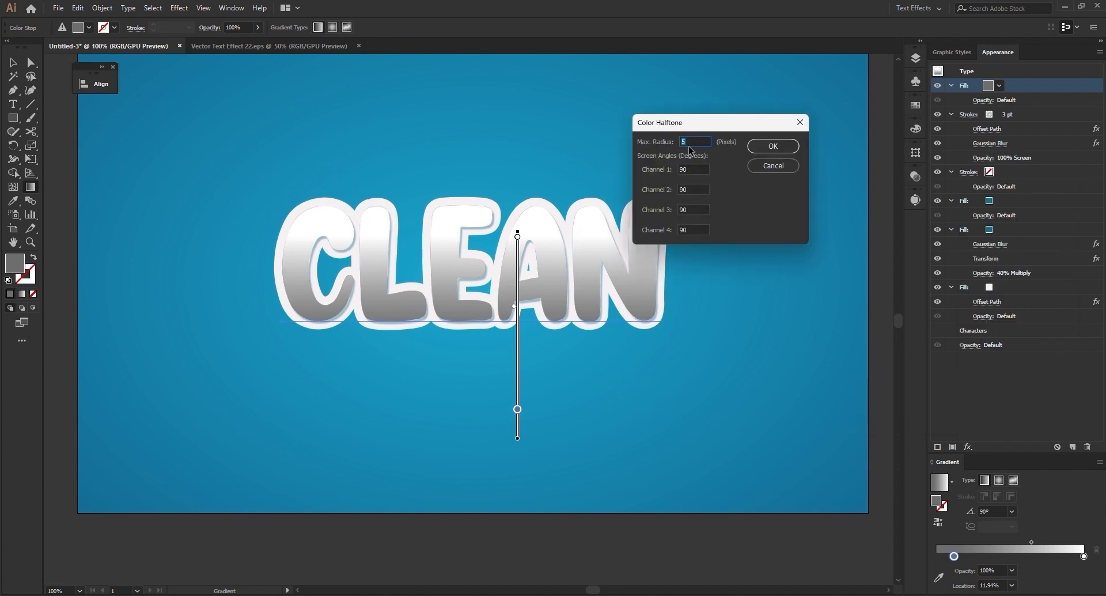
type("20")
key("Return")
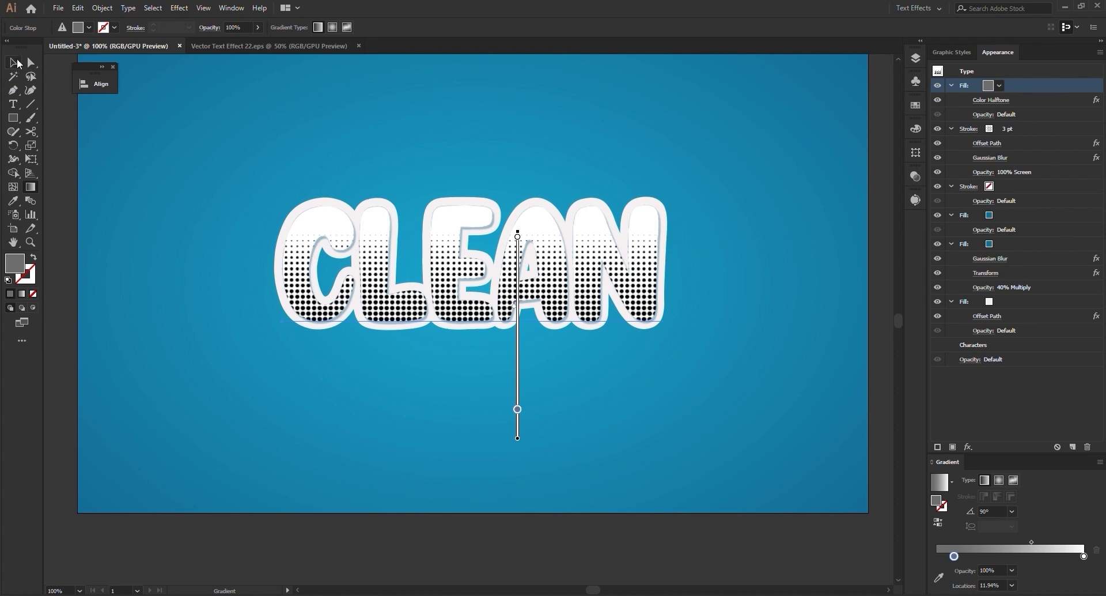
Make the white stop of the halftone fill's gradient fully transparent.
left_click(16, 62)
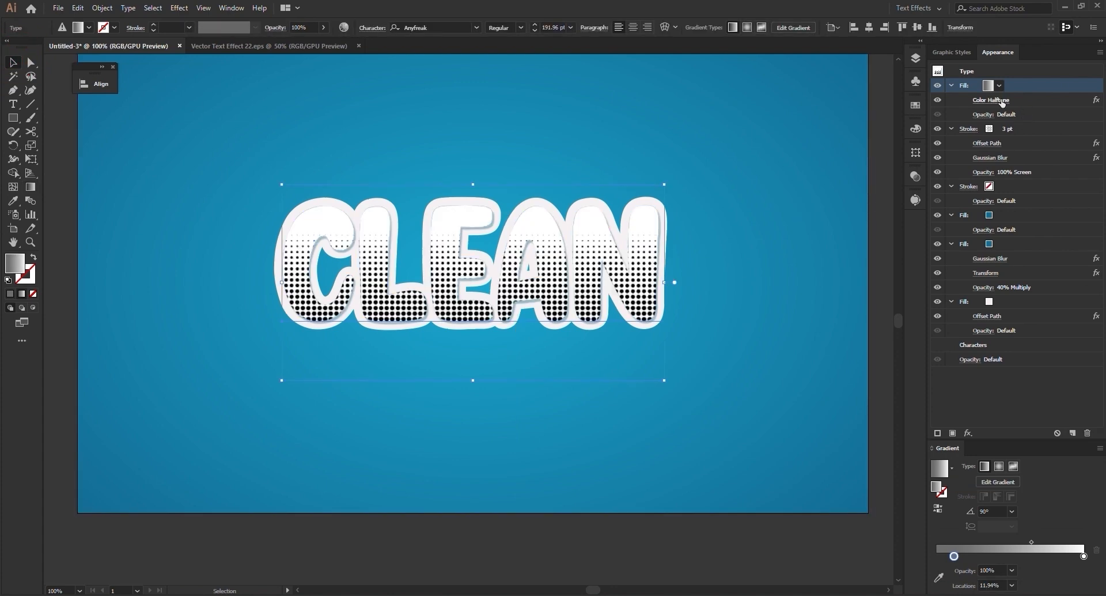
key("g")
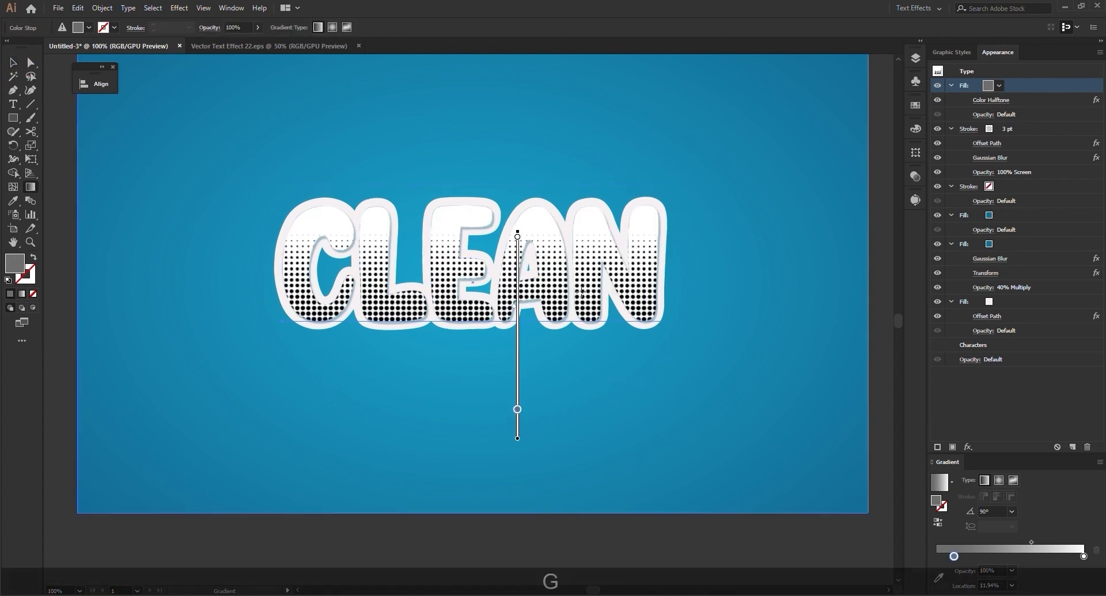
left_click(1062, 538)
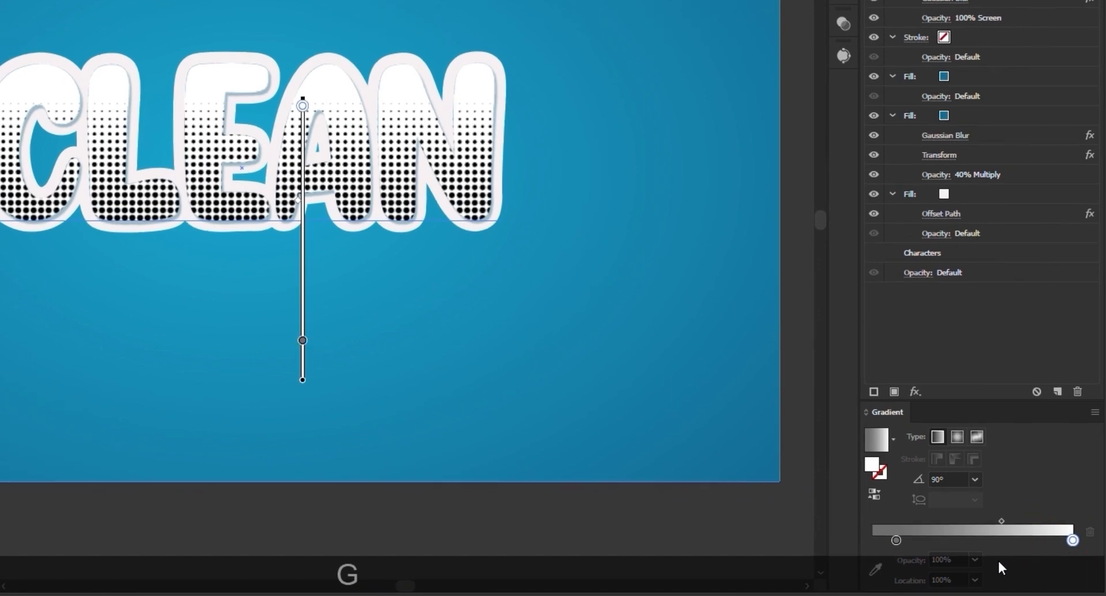
left_click(976, 556)
left_click(997, 376)
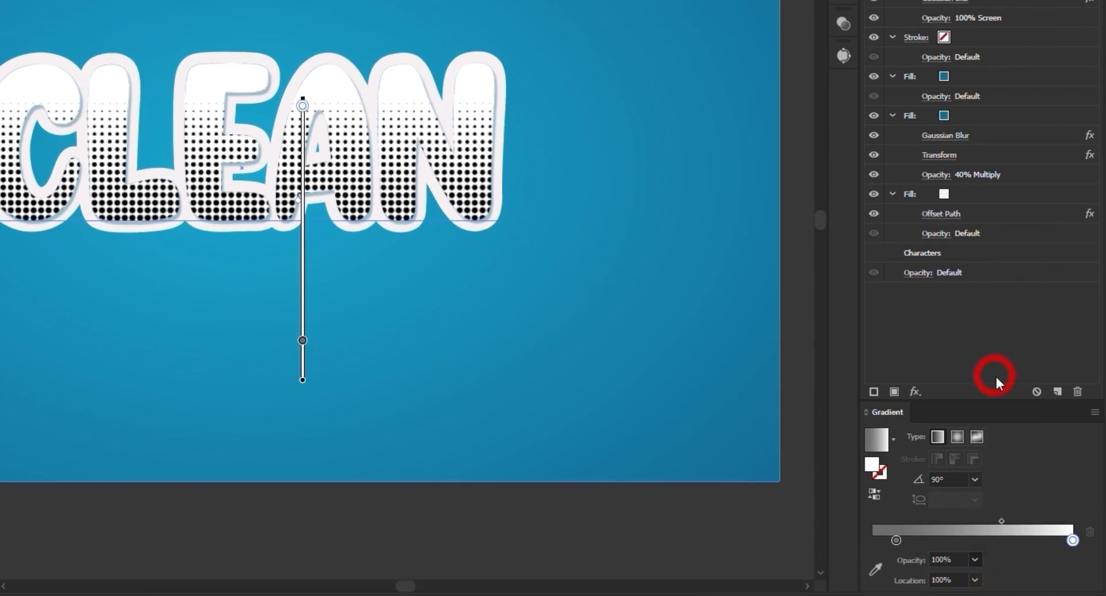
Move the halftone gradient's grey stop to 0% and add a light-grey stop with 27% opacity at location 25.18%.
left_click_drag(497, 394, 495, 430)
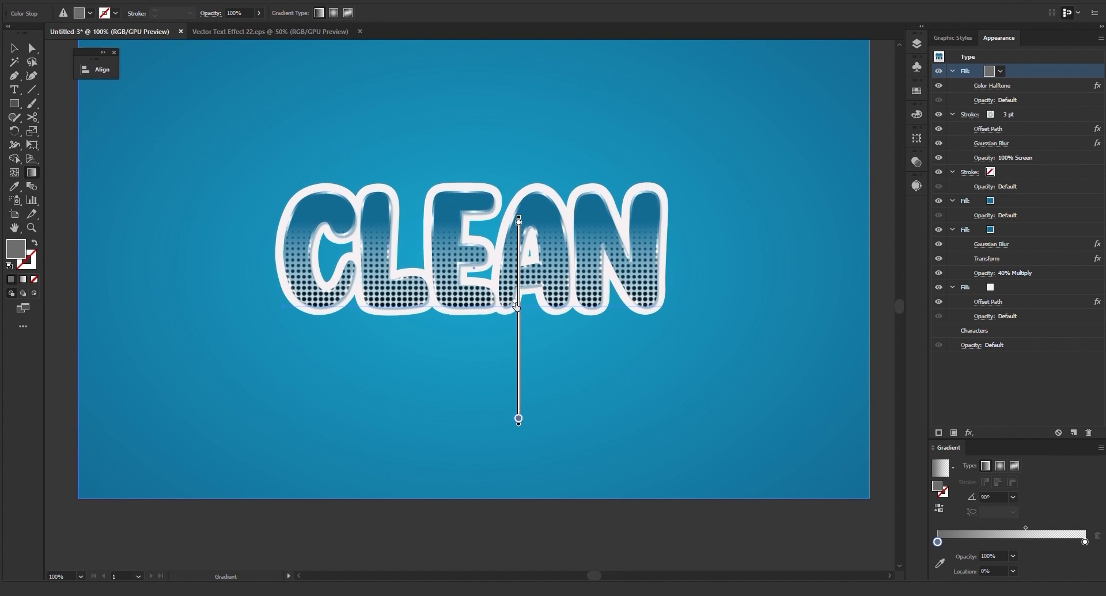
left_click_drag(516, 306, 515, 357)
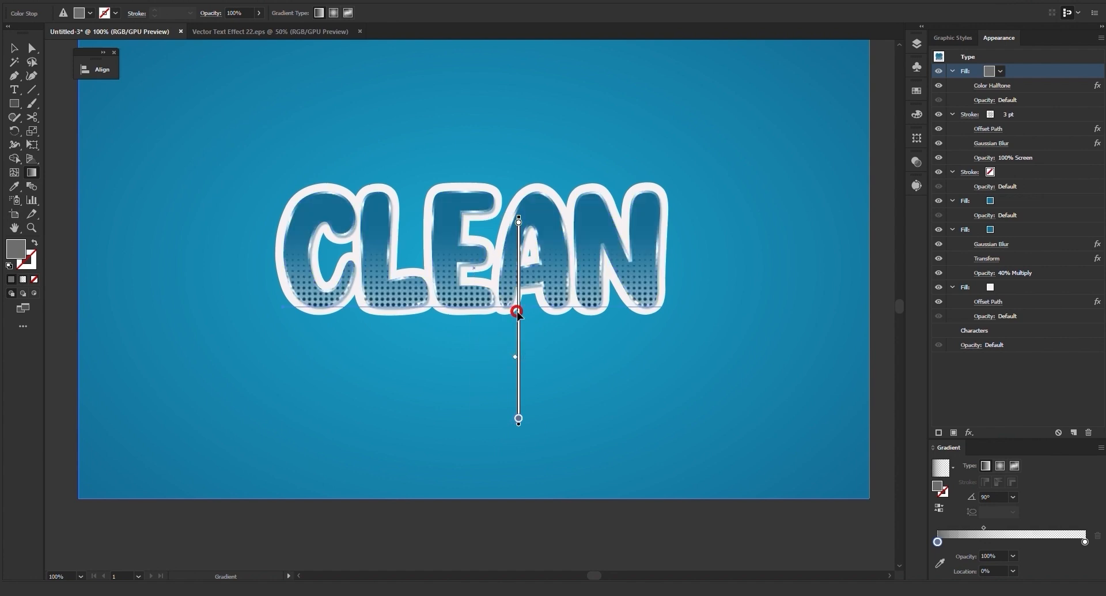
left_click(518, 318)
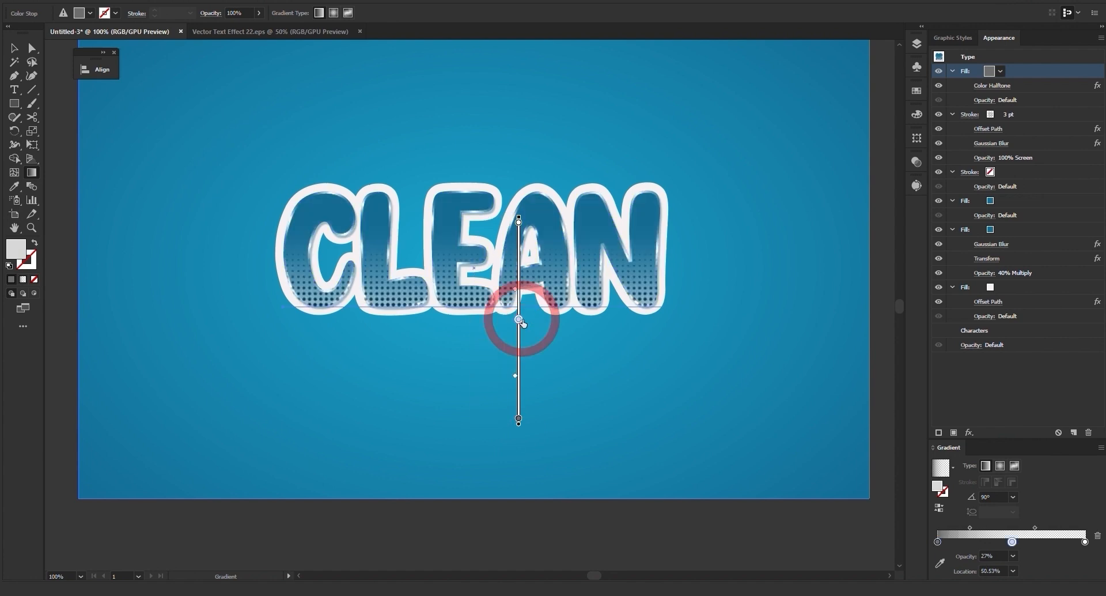
mouse_move(521, 318)
left_mouse_down()
mouse_move(518, 254)
mouse_move(517, 263)
left_mouse_up()
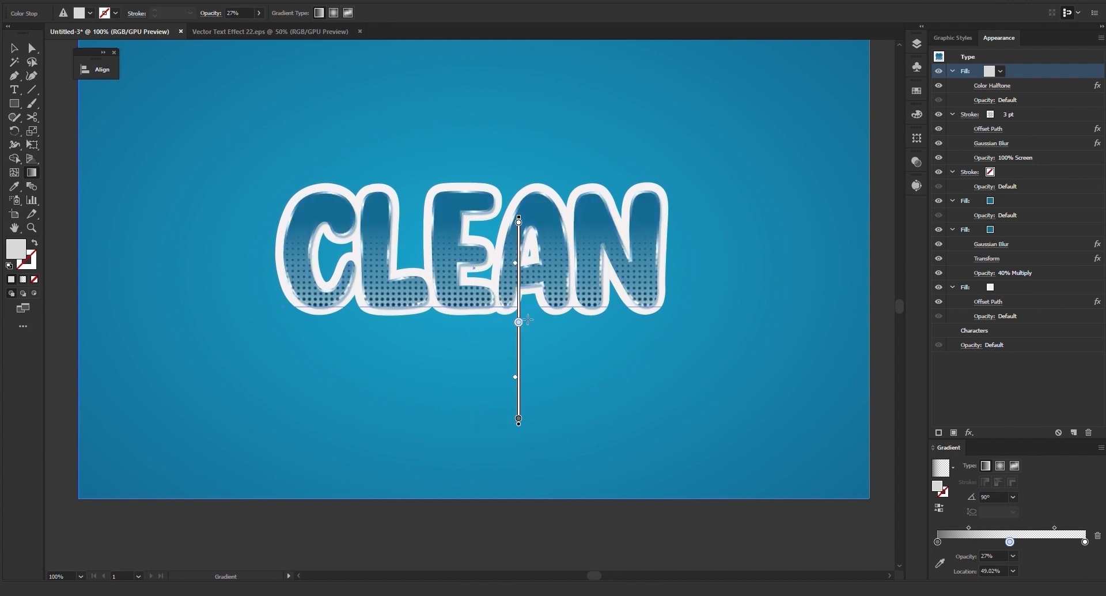
left_click_drag(519, 322, 519, 343)
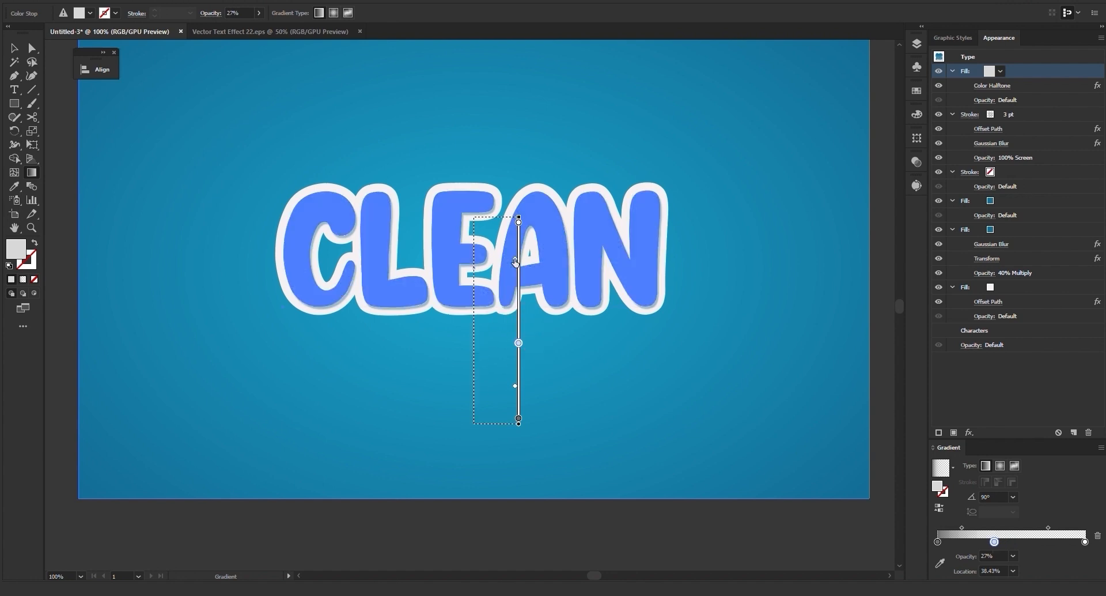
left_click_drag(519, 343, 518, 369)
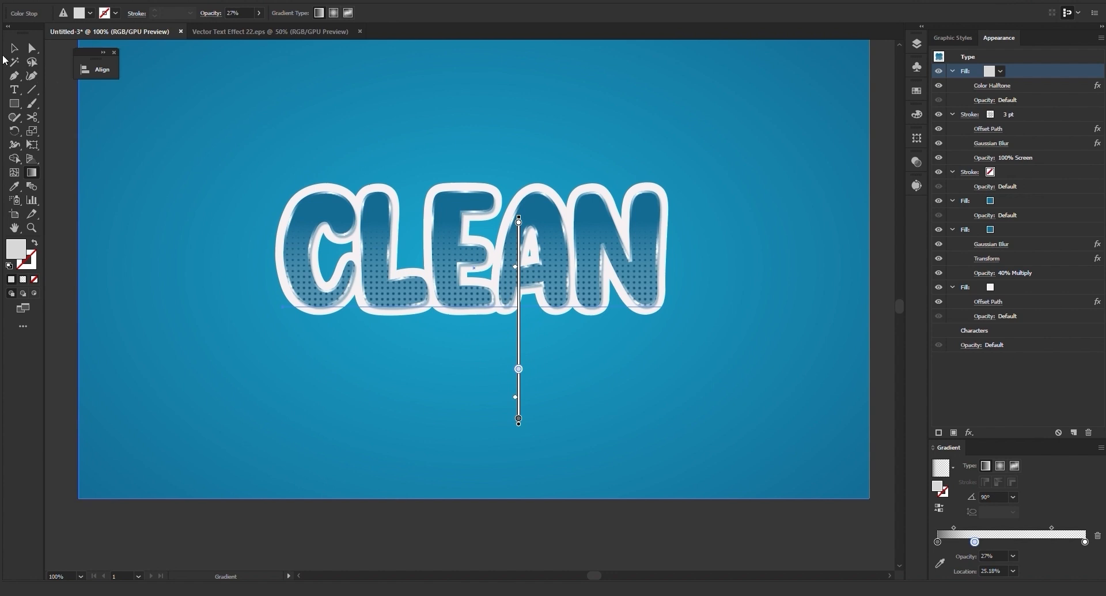
key("v")
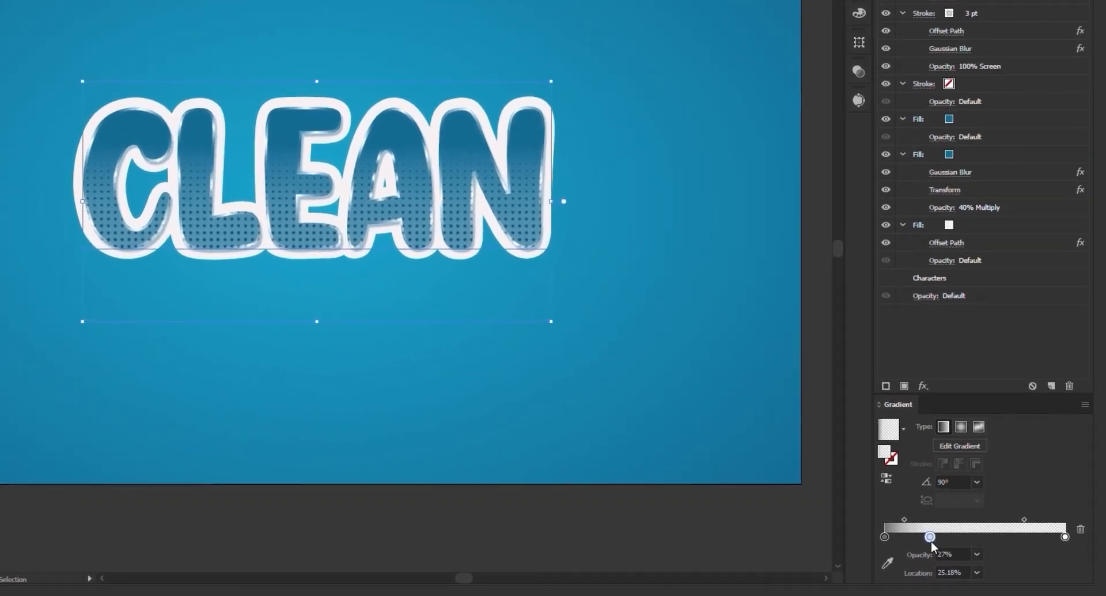
double_click(930, 536)
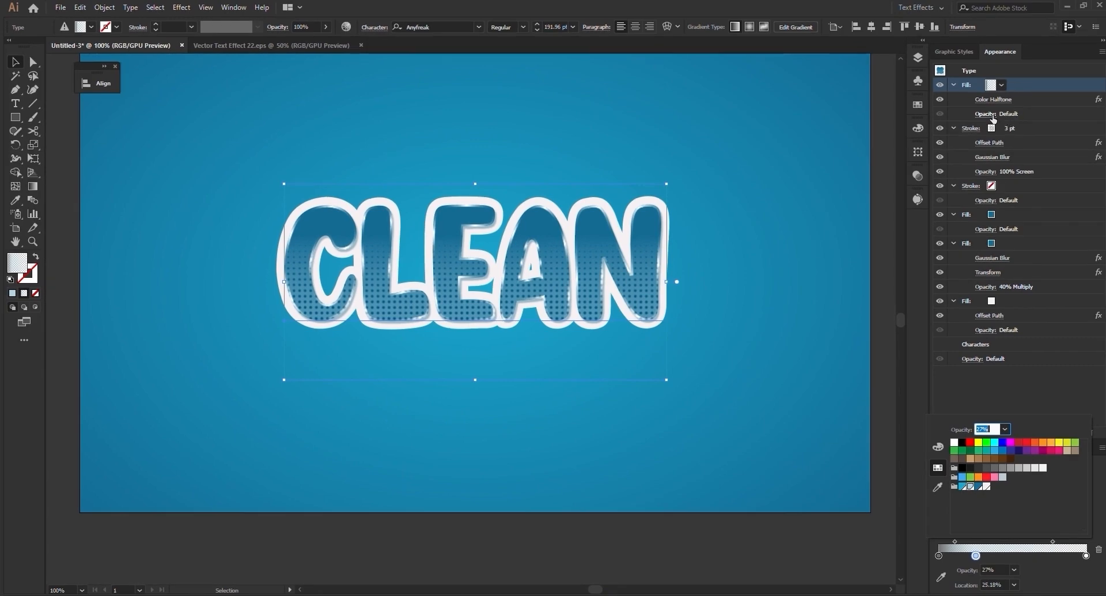
Set the halftone fill's blending mode to Screen at 100% opacity.
left_click(988, 114)
left_click(987, 114)
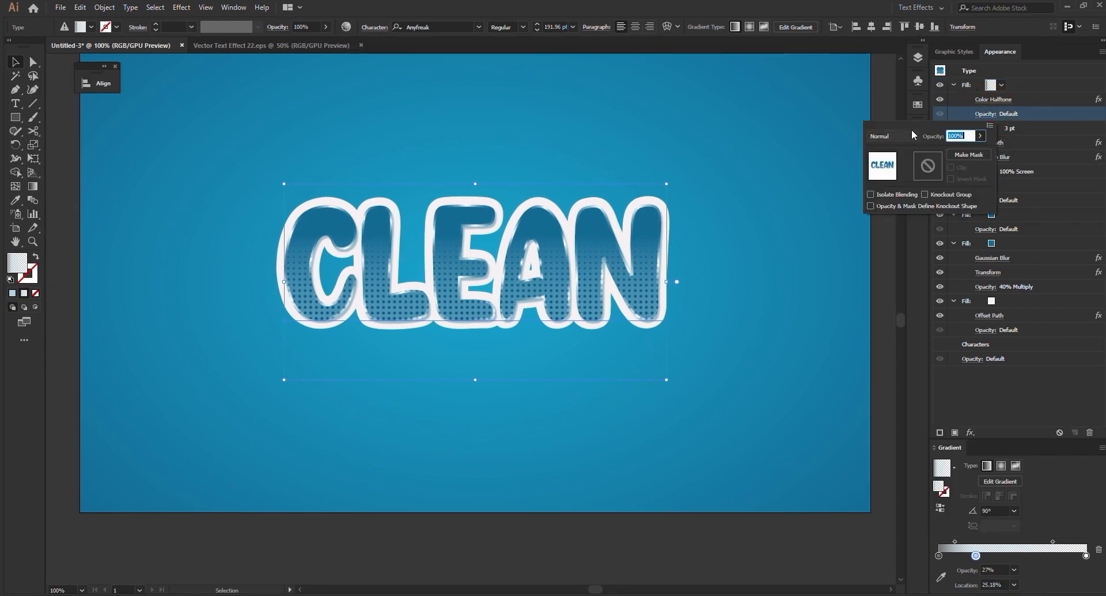
left_click(912, 135)
left_click(900, 219)
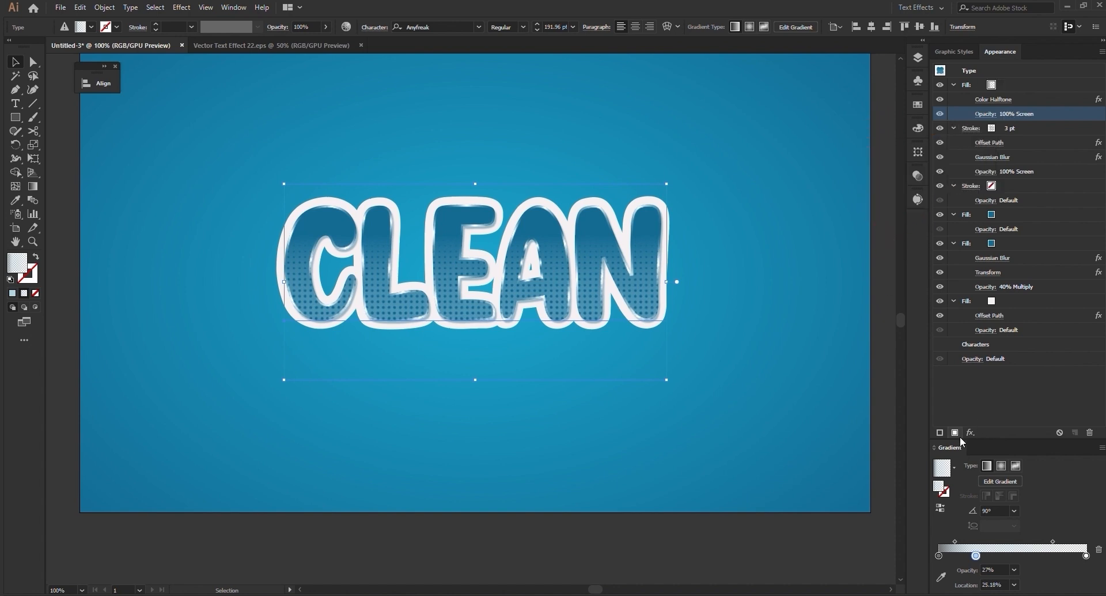
left_click(992, 399)
Add a new fill above the halftone fill and give it the white-to-black linear gradient swatch.
left_click(956, 433)
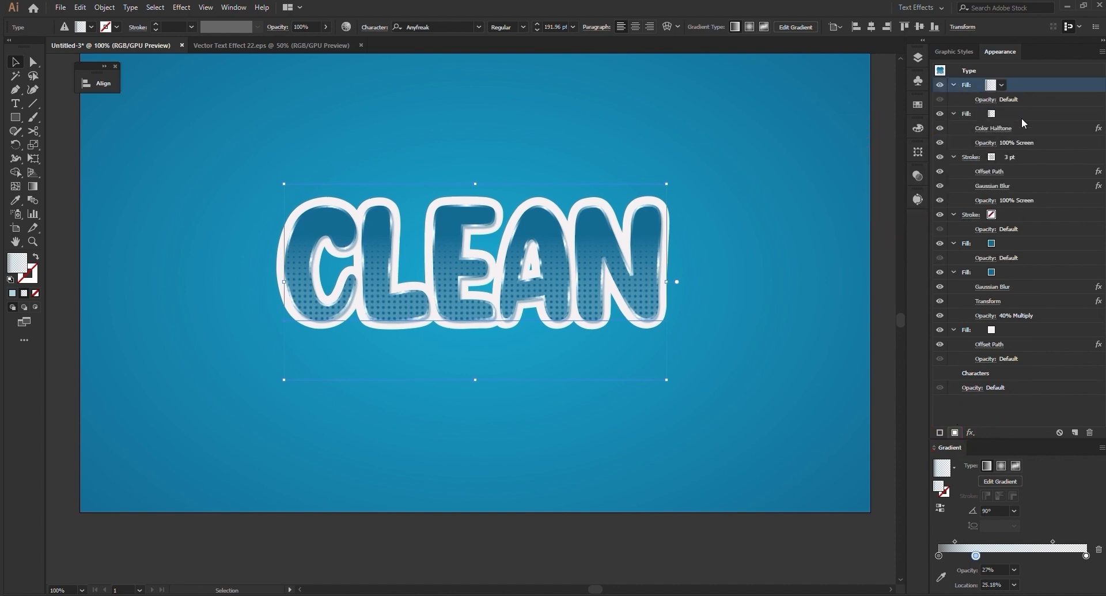
left_click(1001, 85)
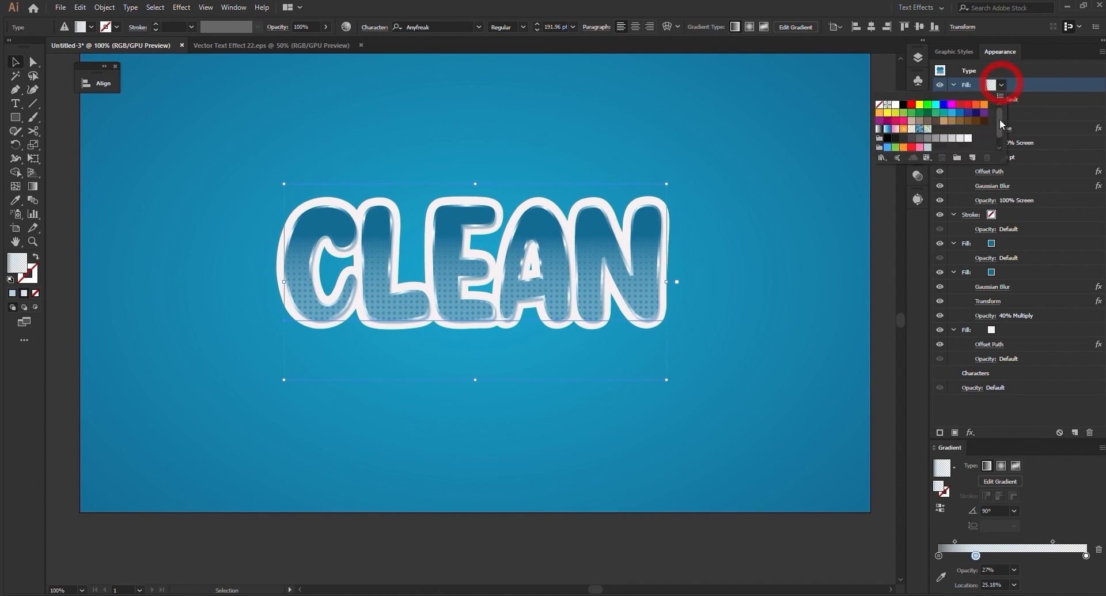
left_click(879, 134)
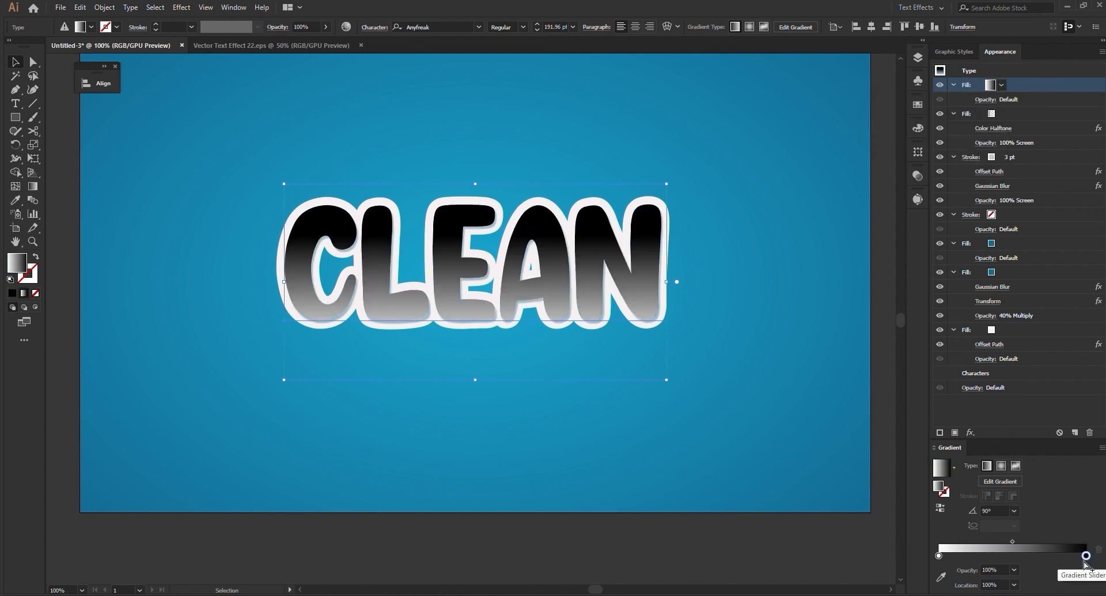
Recolour the black end stop of the new fill's gradient with the pale blue saved swatch.
double_click(1086, 556)
left_click(979, 486)
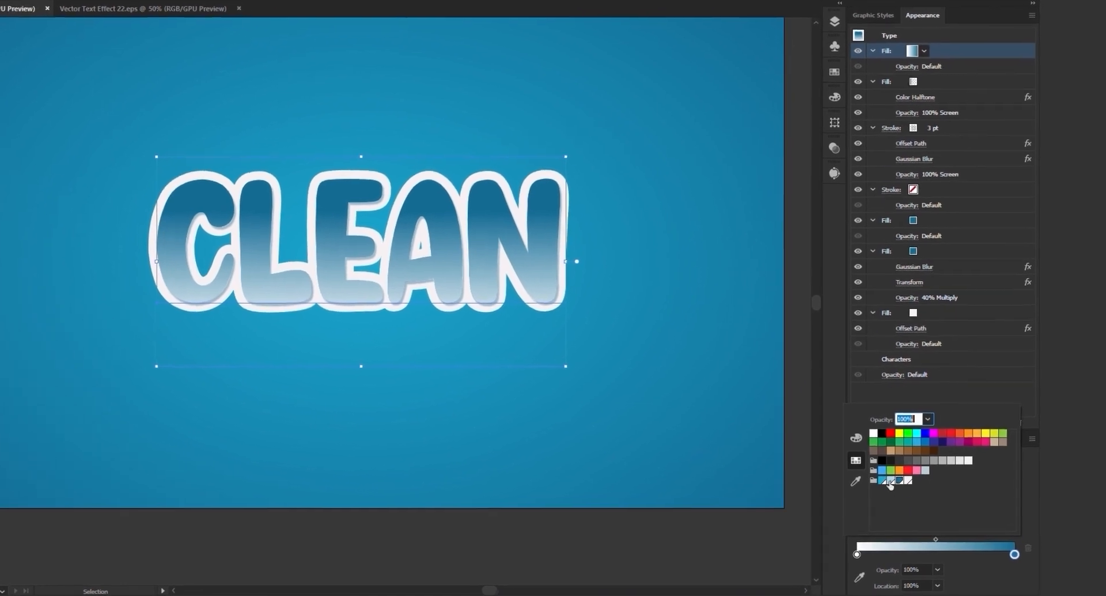
left_click(887, 481)
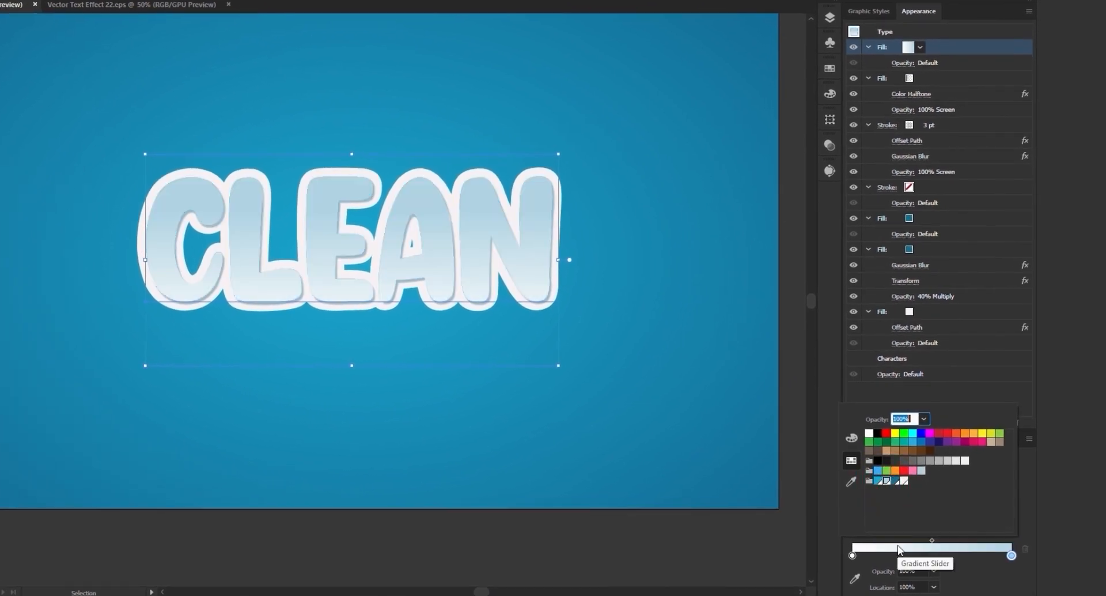
Set the new gradient's white stop to 0% opacity and change its colour to black.
left_click(852, 556)
left_click(933, 571)
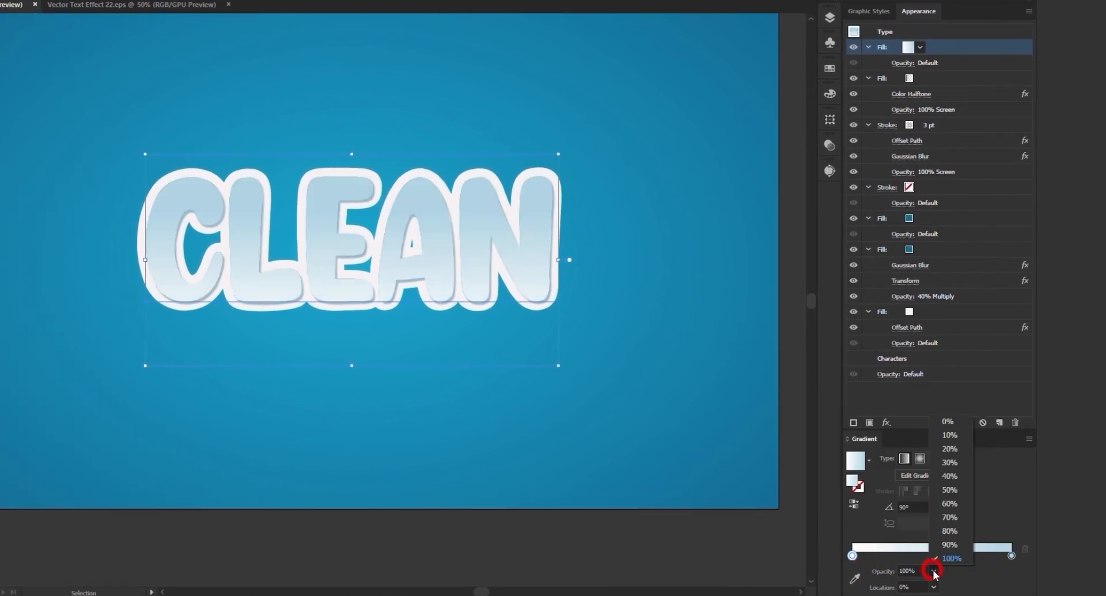
left_click(946, 422)
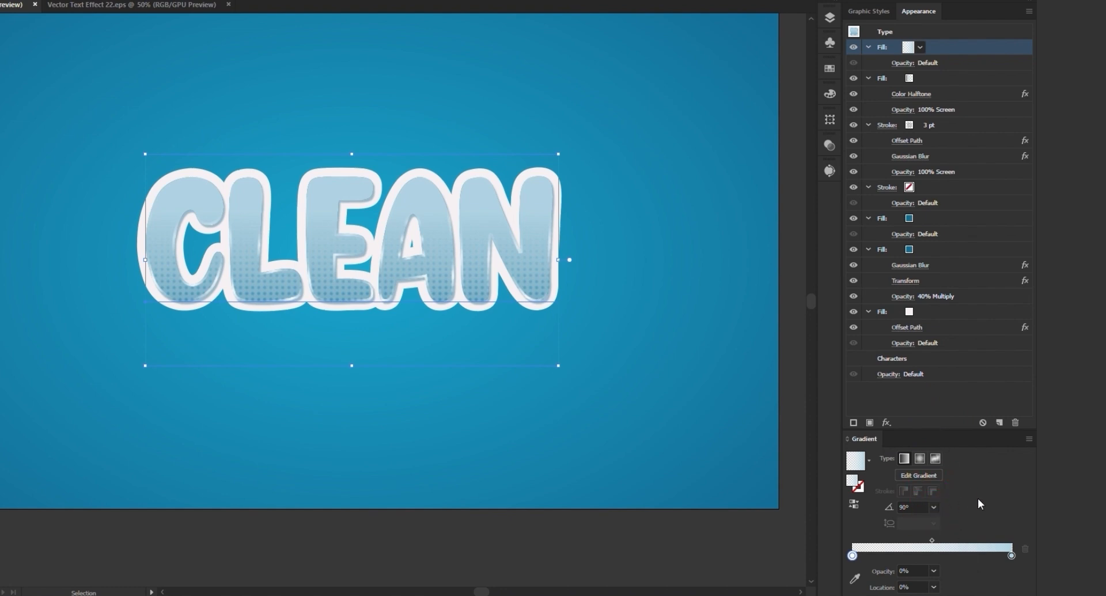
double_click(851, 556)
double_click(854, 556)
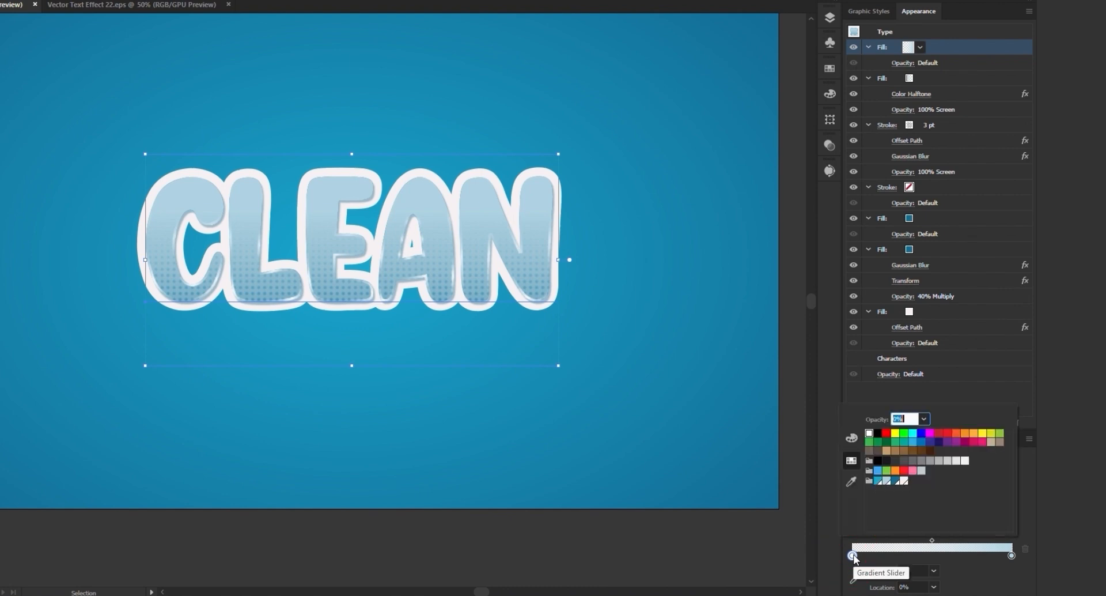
left_click(877, 461)
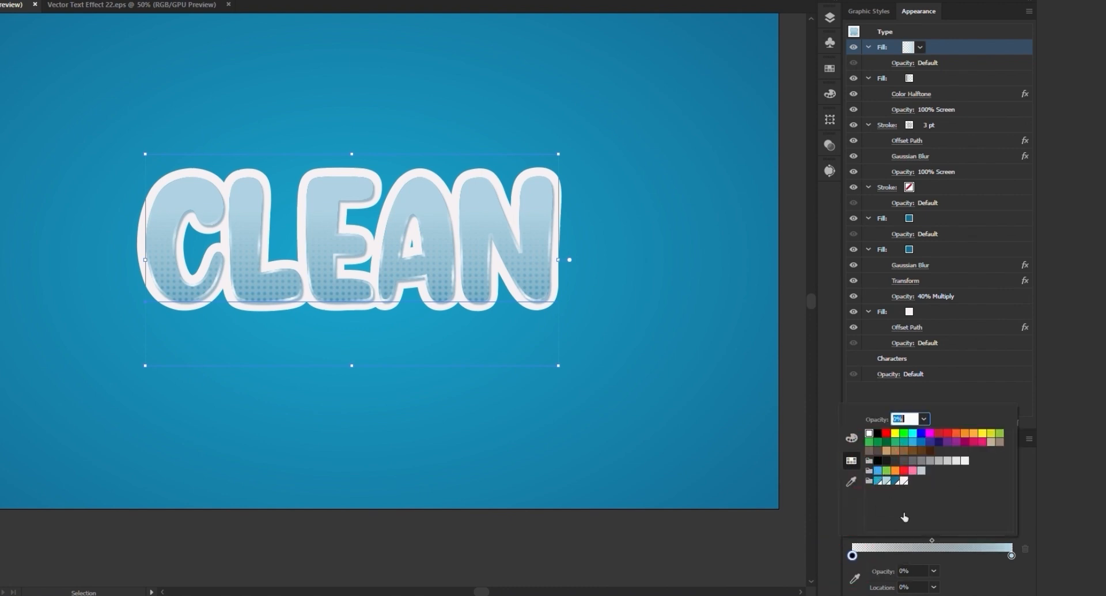
left_click(956, 578)
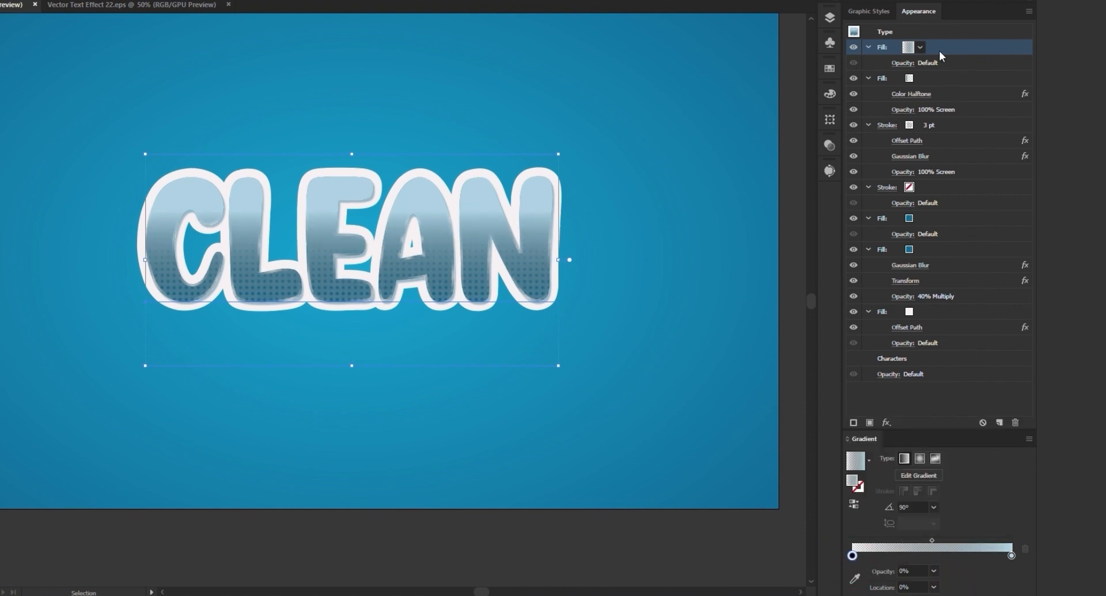
Apply an Offset Path effect of -3 px to the top gradient fill.
left_click(889, 421)
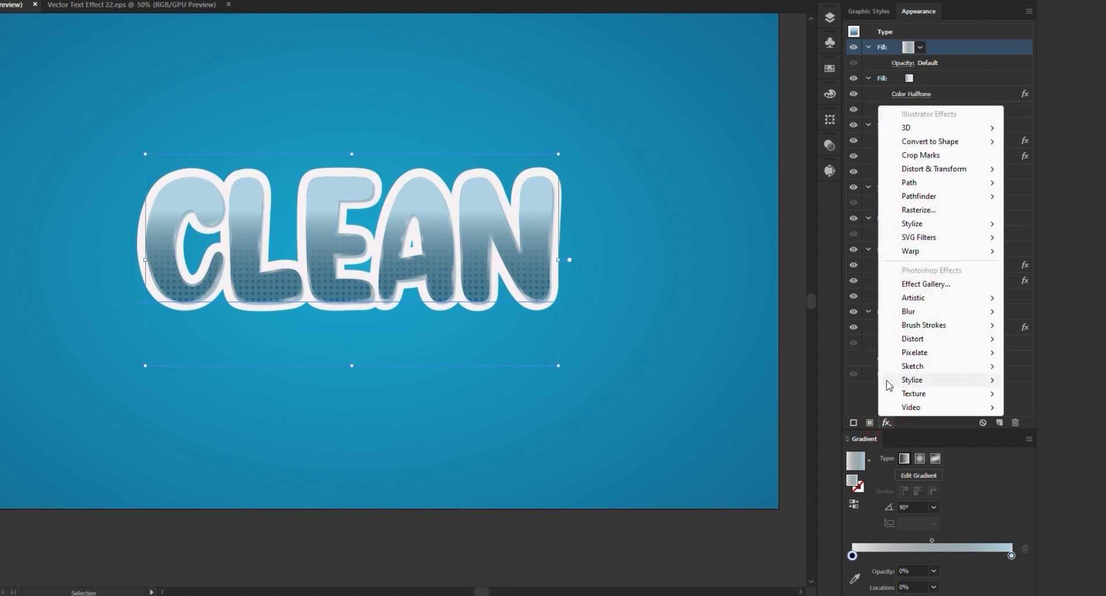
mouse_move(927, 190)
left_click(834, 182)
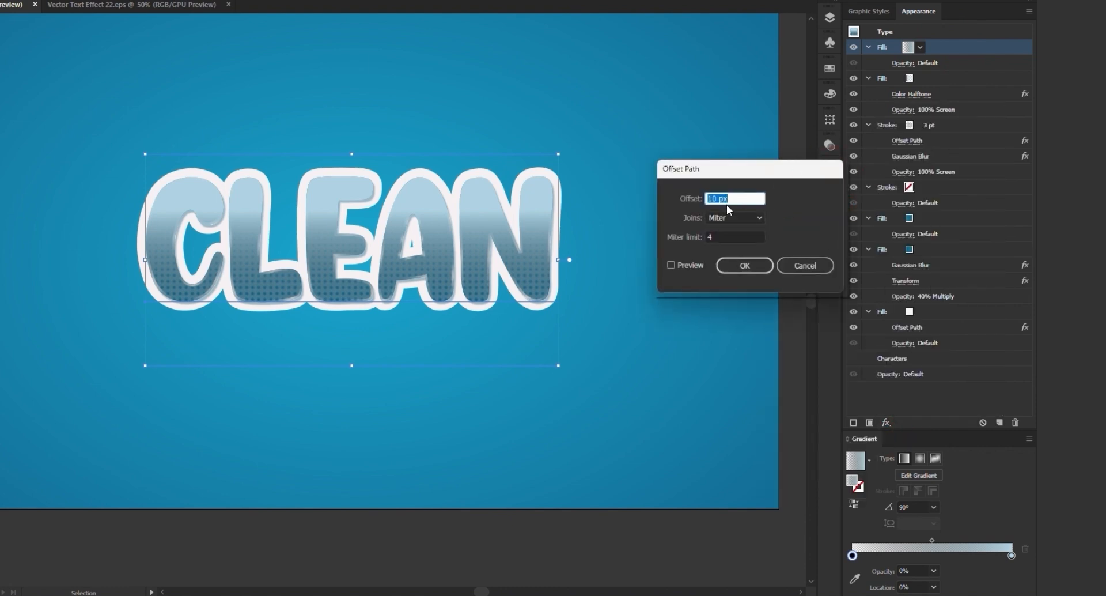
type("-3")
key("Return")
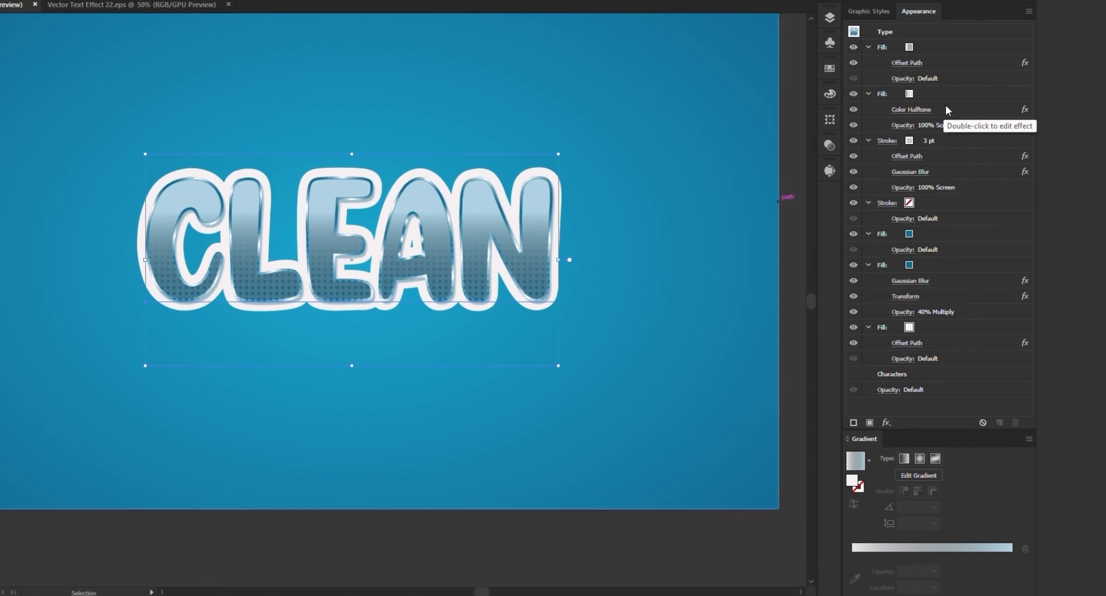
Apply a Gaussian Blur effect with a radius of 10 pixels to the top gradient fill.
left_click(944, 48)
left_click(886, 423)
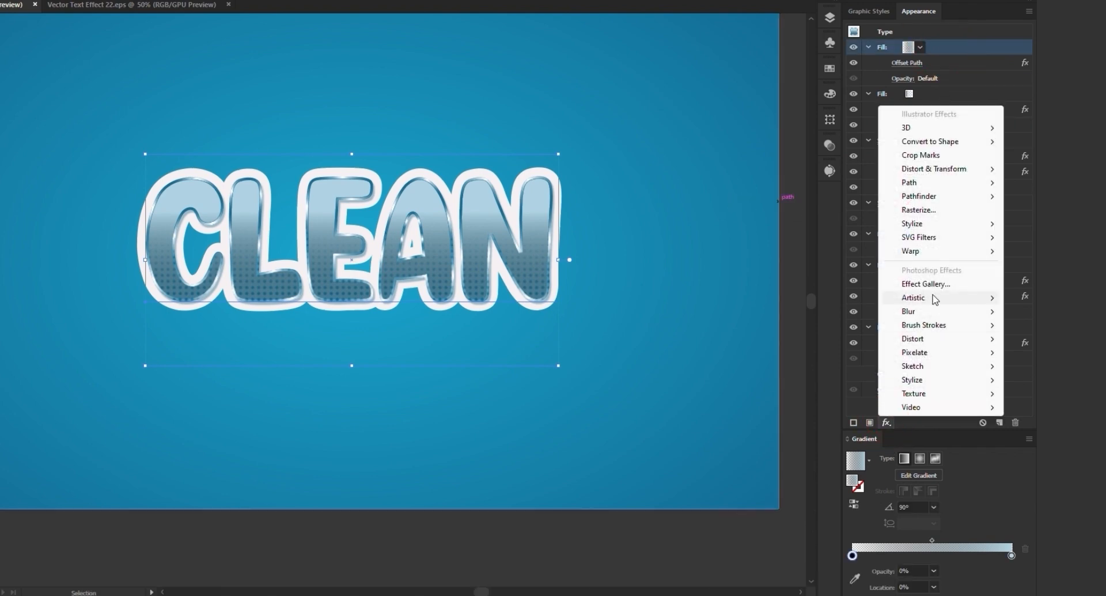
mouse_move(918, 311)
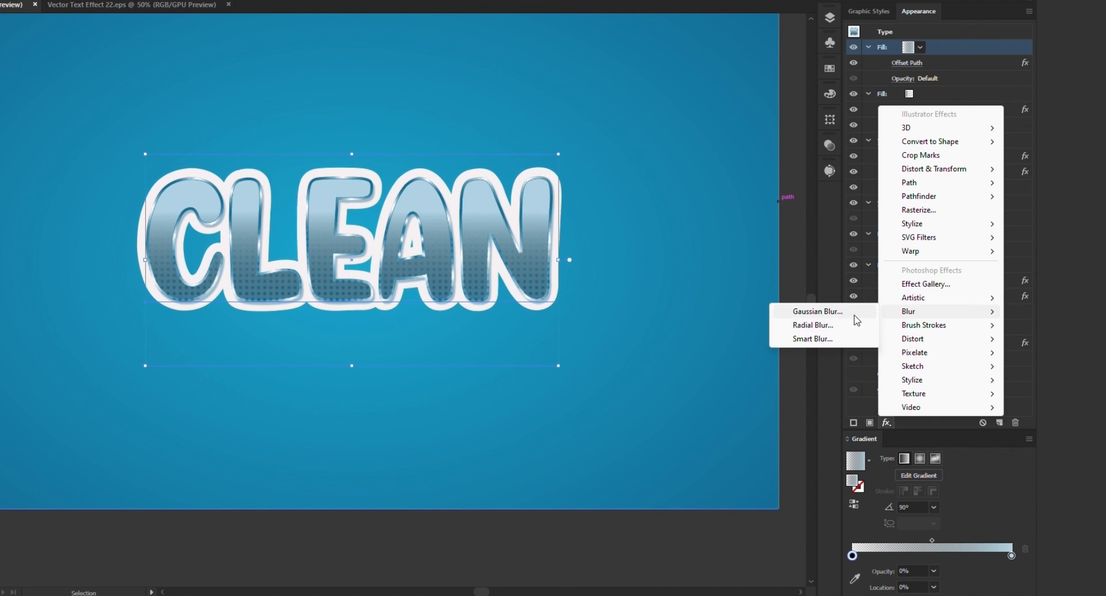
left_click(855, 314)
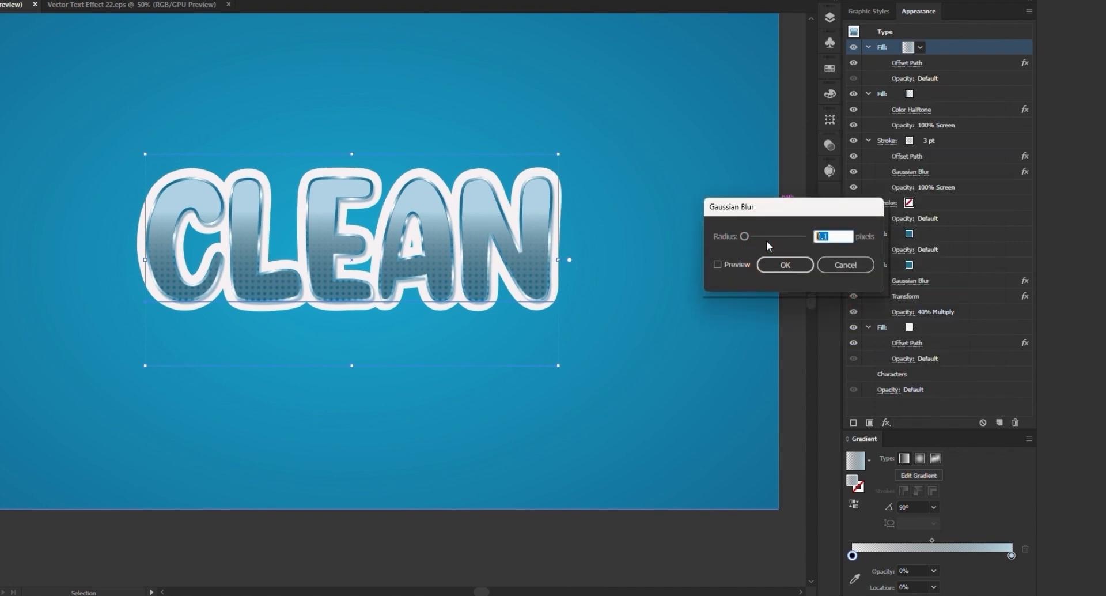
type("10")
key("Return")
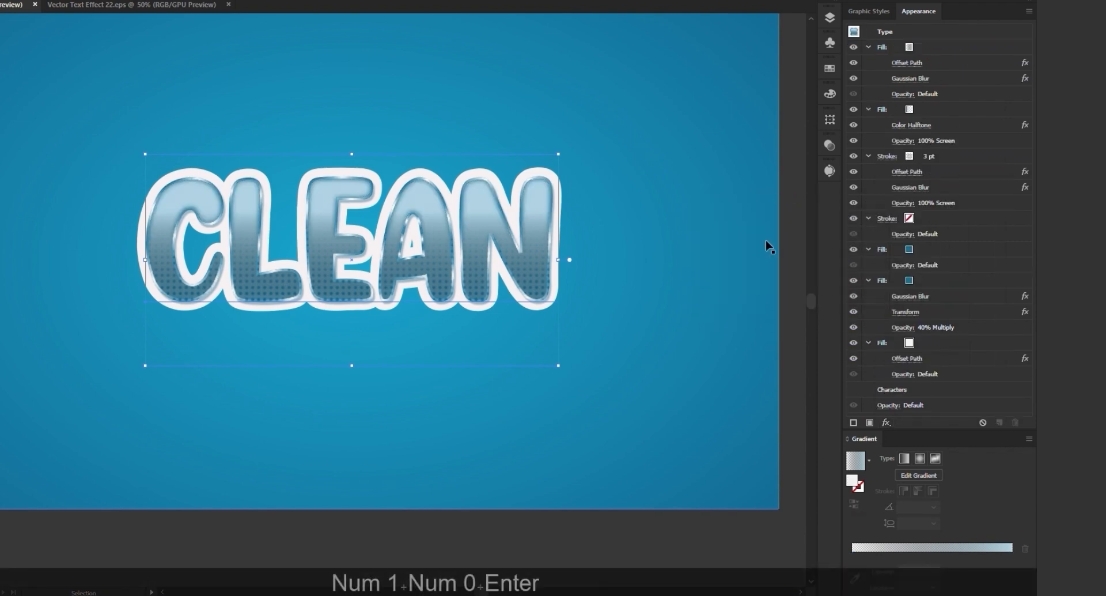
Apply a Transform effect to the top gradient fill, moving it -2 px horizontally and -3 px vertically.
left_click(955, 43)
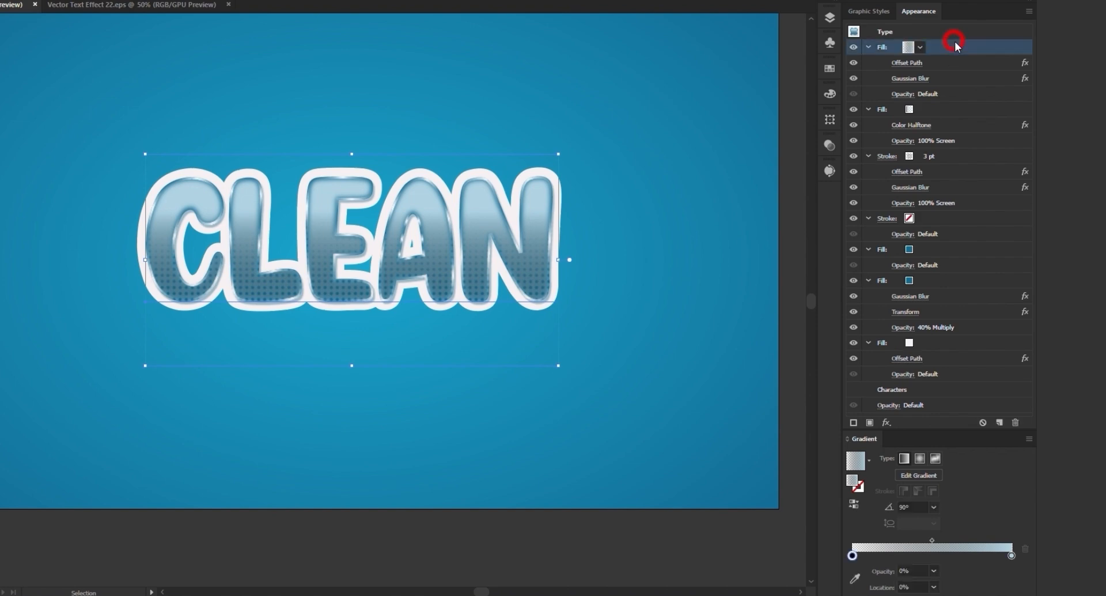
left_click(887, 422)
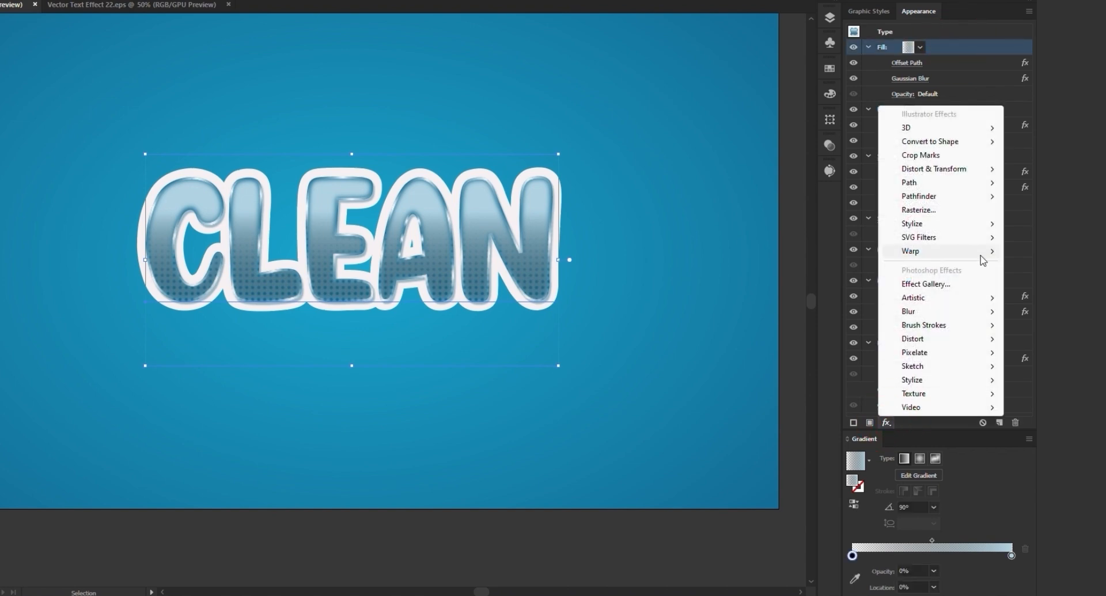
mouse_move(940, 169)
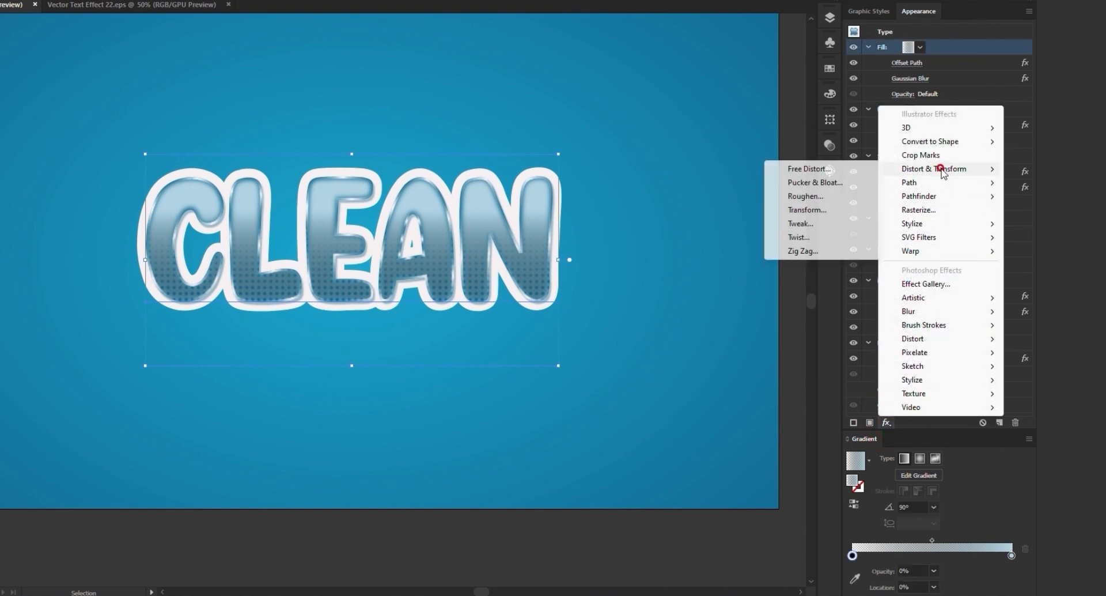
left_click(817, 210)
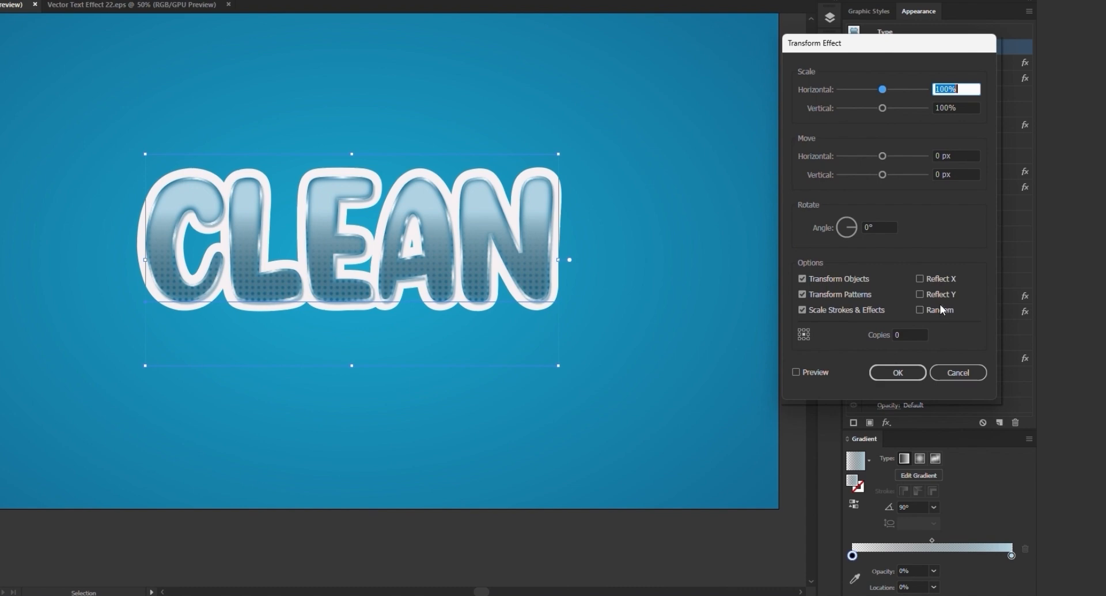
left_click(959, 157)
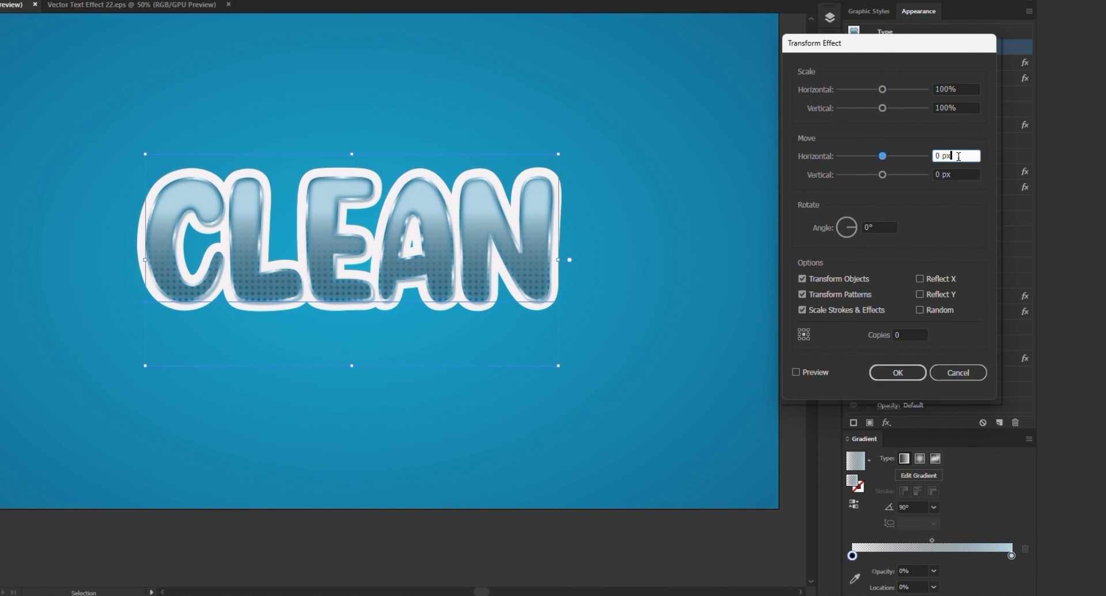
type("-2")
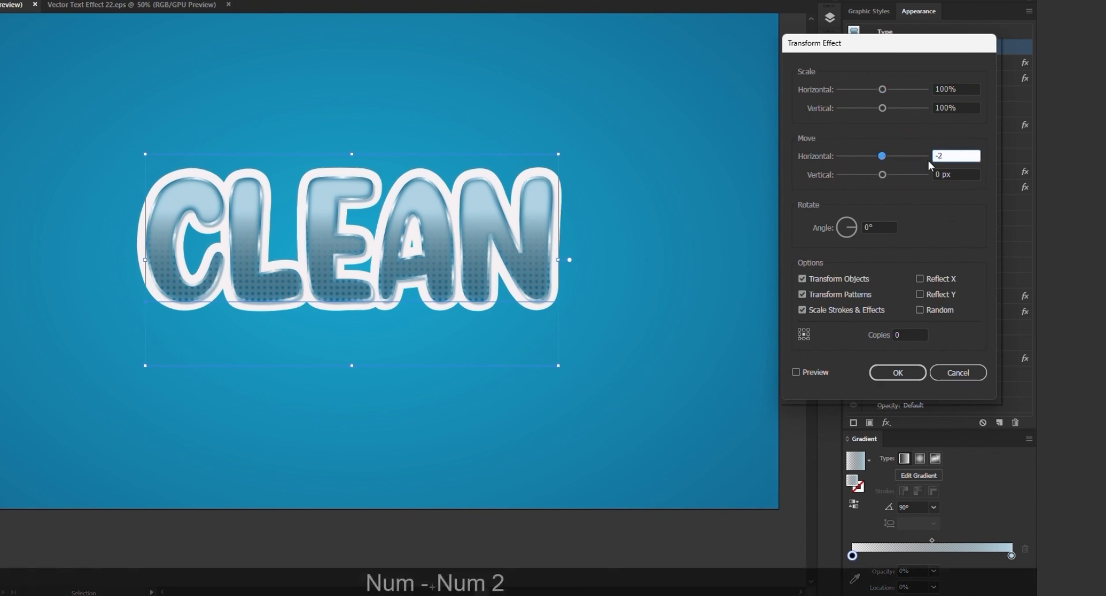
left_click(819, 175)
type("-3")
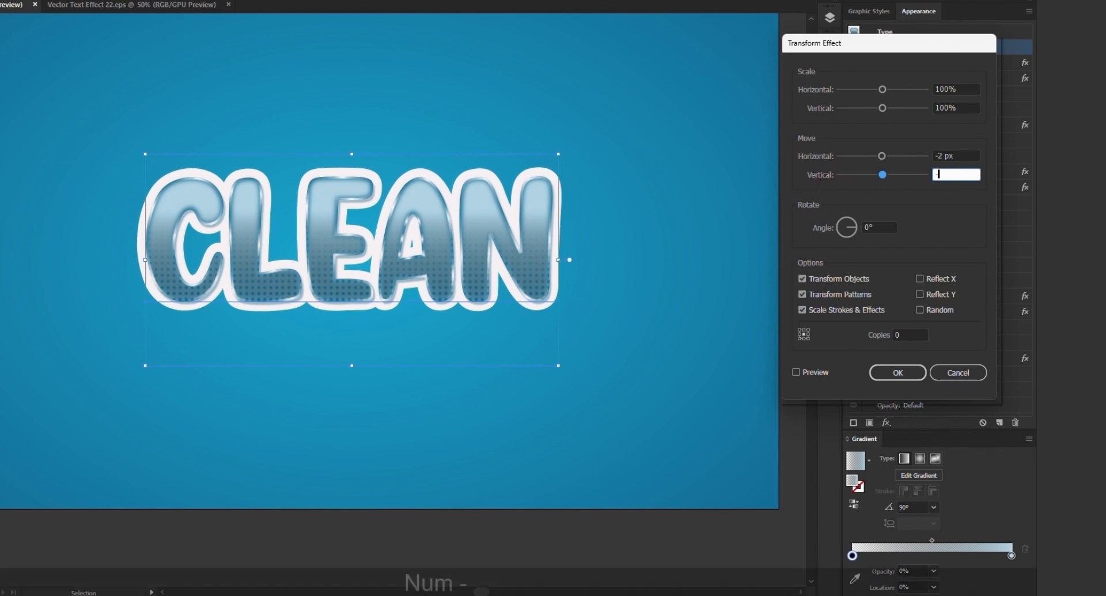
key("Return")
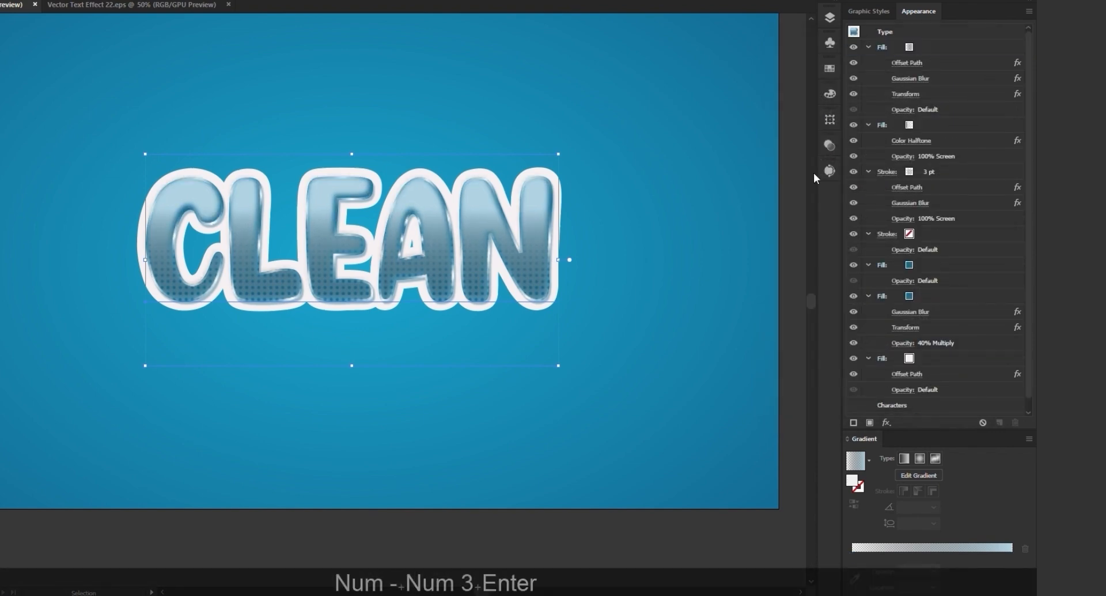
Set the top gradient fill's blending mode to Screen.
left_click(934, 46)
left_click(896, 109)
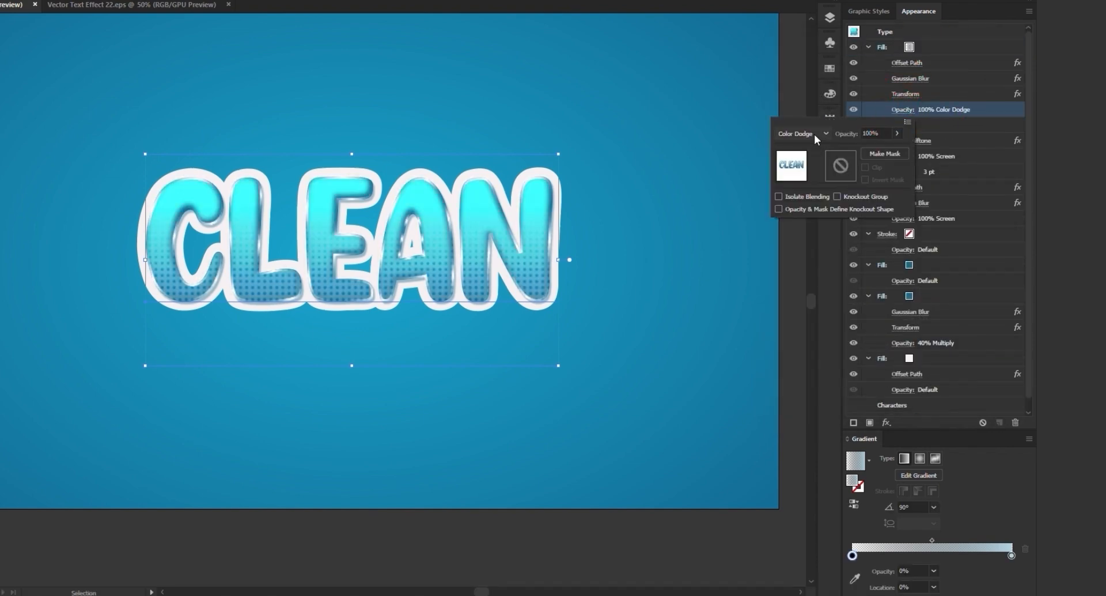
left_click(814, 134)
left_click(819, 217)
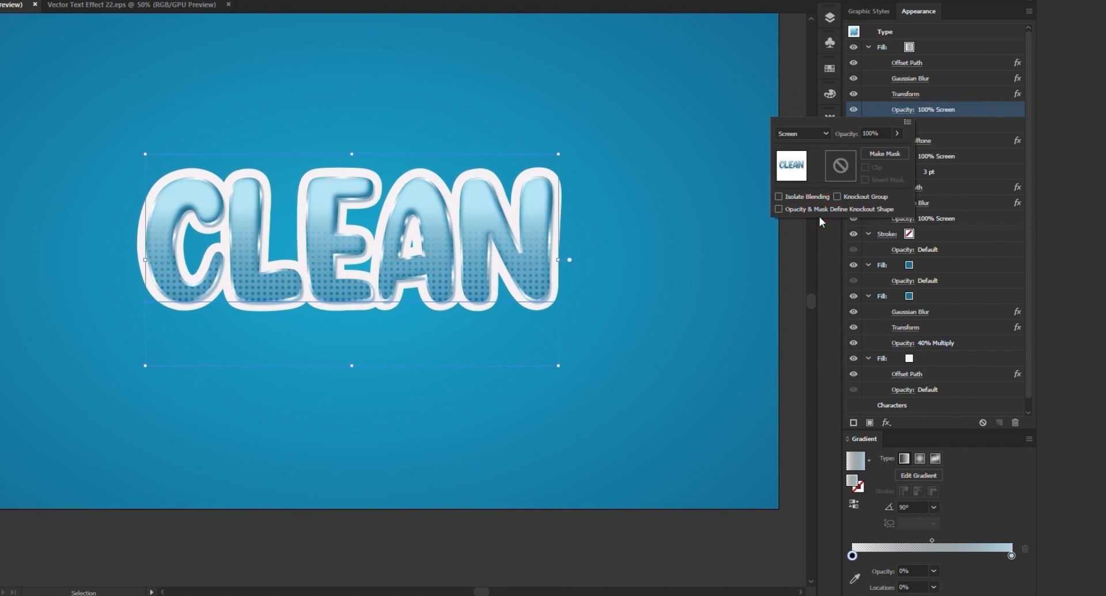
Duplicate the top gradient fill and set the upper copy's Offset Path to -7 px.
left_click(951, 49)
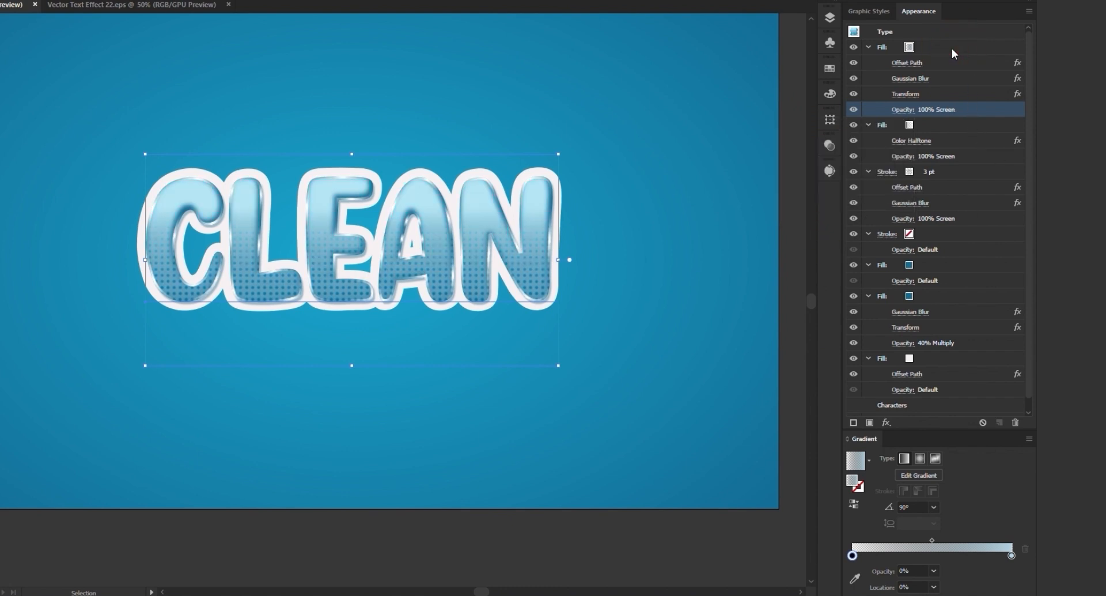
left_click(952, 49)
left_click(1001, 424)
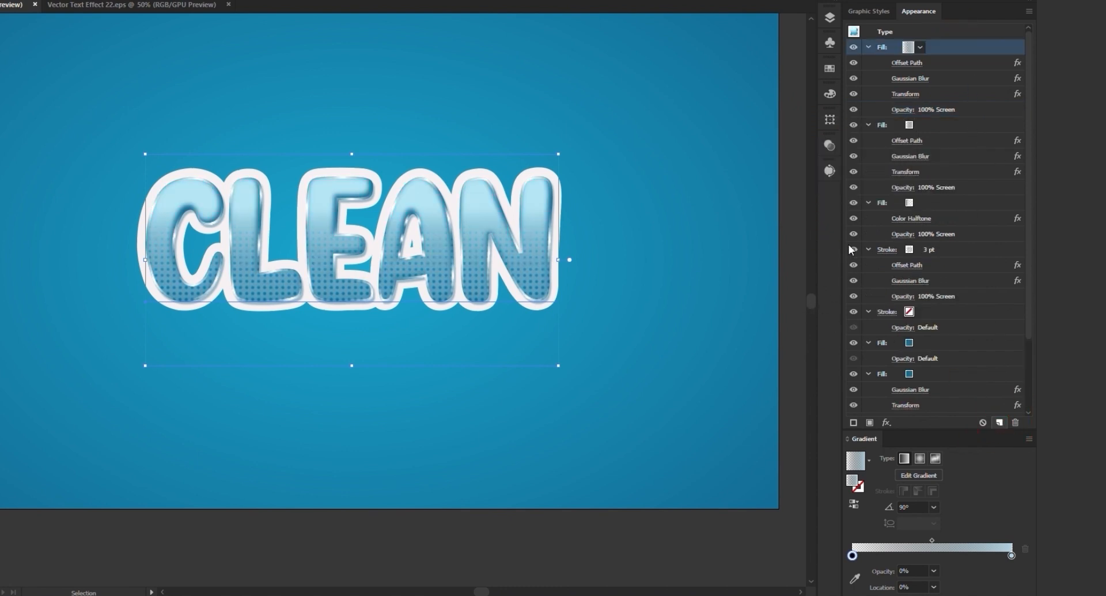
left_click(909, 64)
left_click(693, 266)
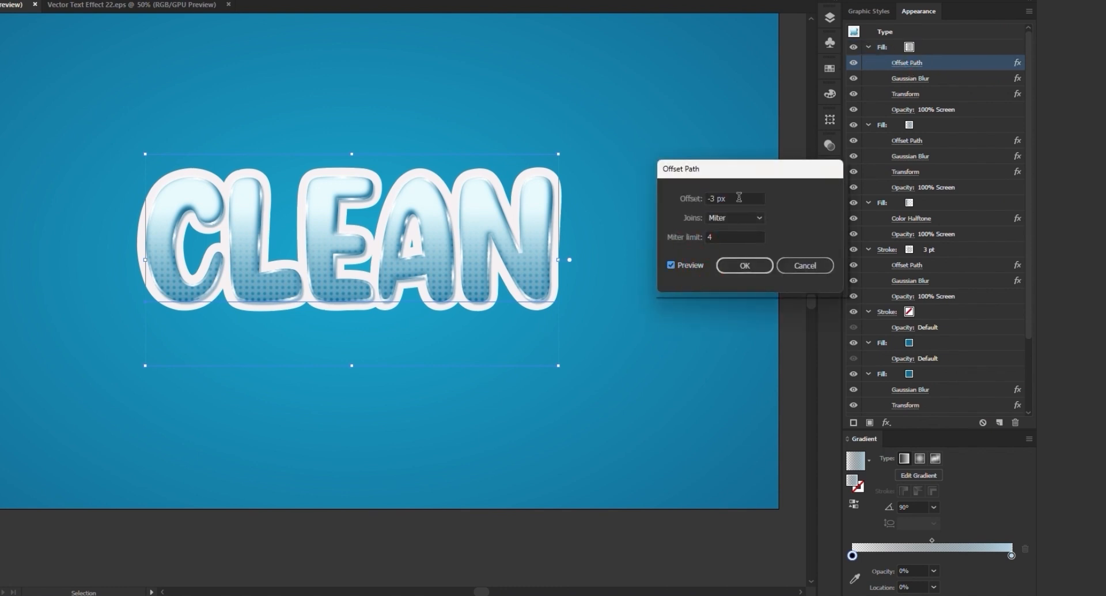
scroll(739, 198, "down", 2)
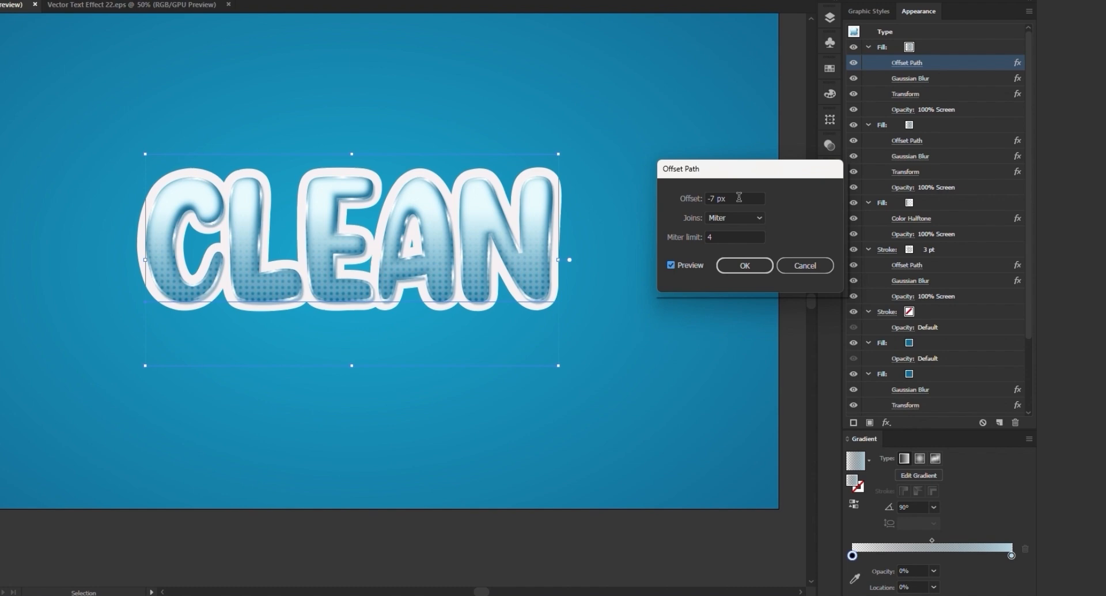
left_click(743, 265)
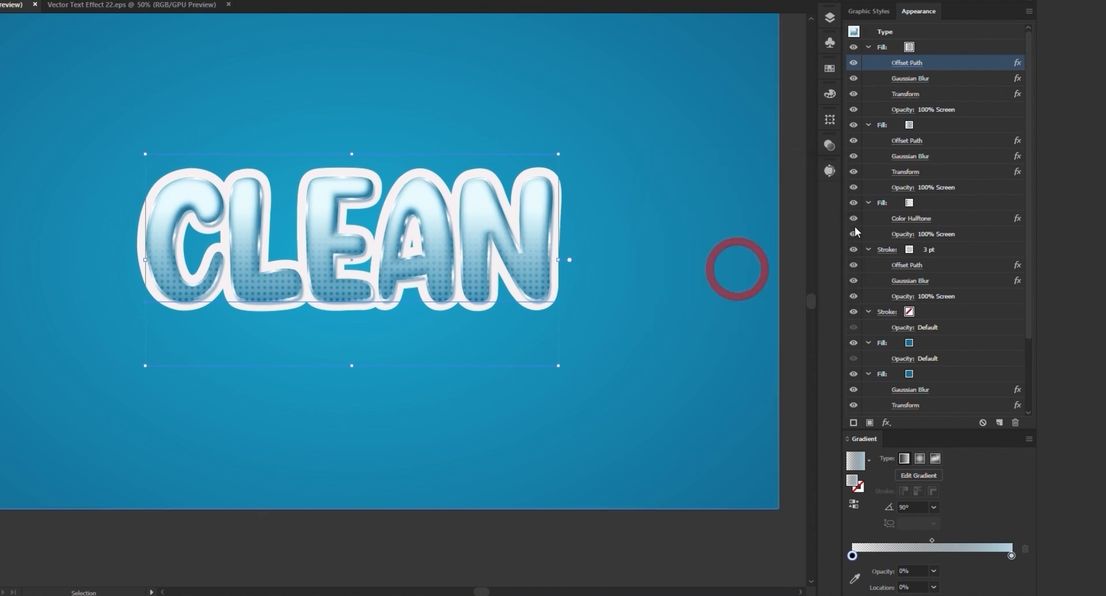
Set the upper gradient fill copy's Gaussian Blur radius to 23.9 pixels.
left_click(910, 78)
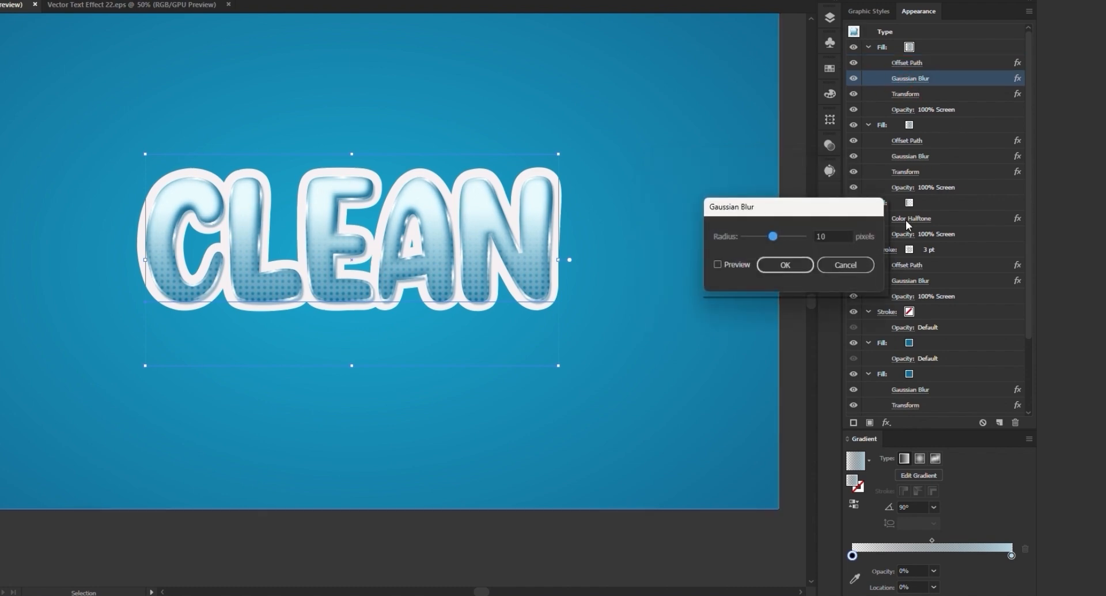
double_click(844, 237)
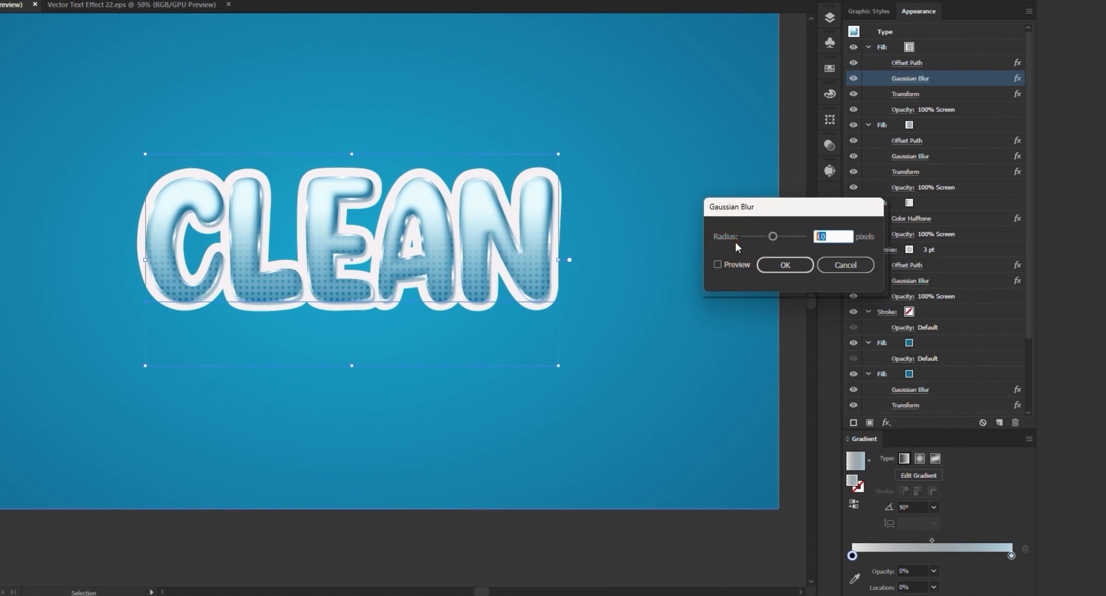
type("23.9")
key("Return")
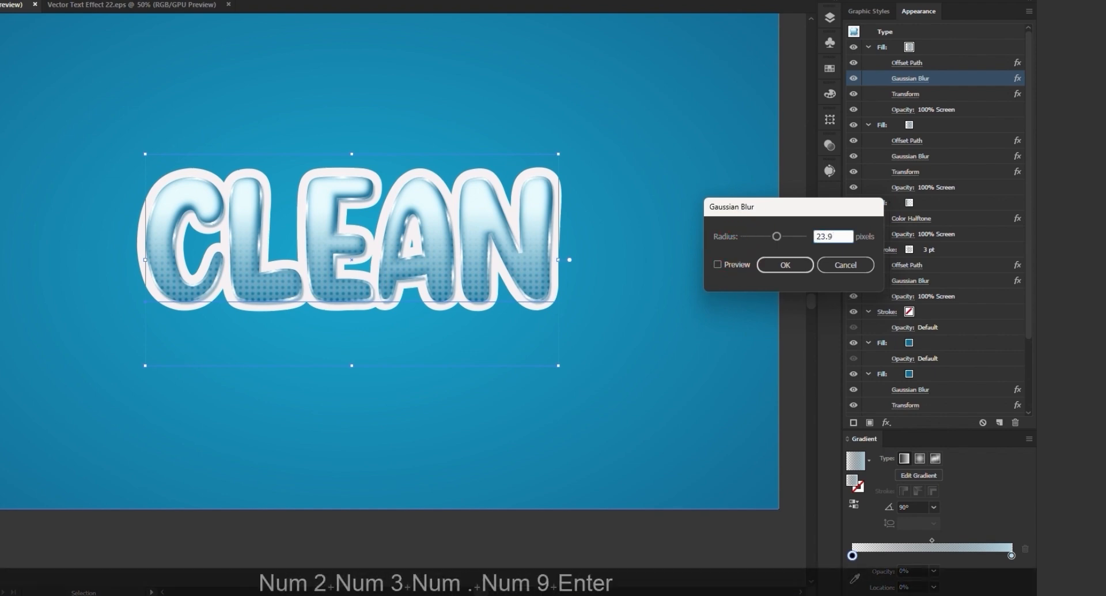
Change the upper gradient fill copy's blending mode to Color Dodge.
left_click(903, 110)
left_click(804, 134)
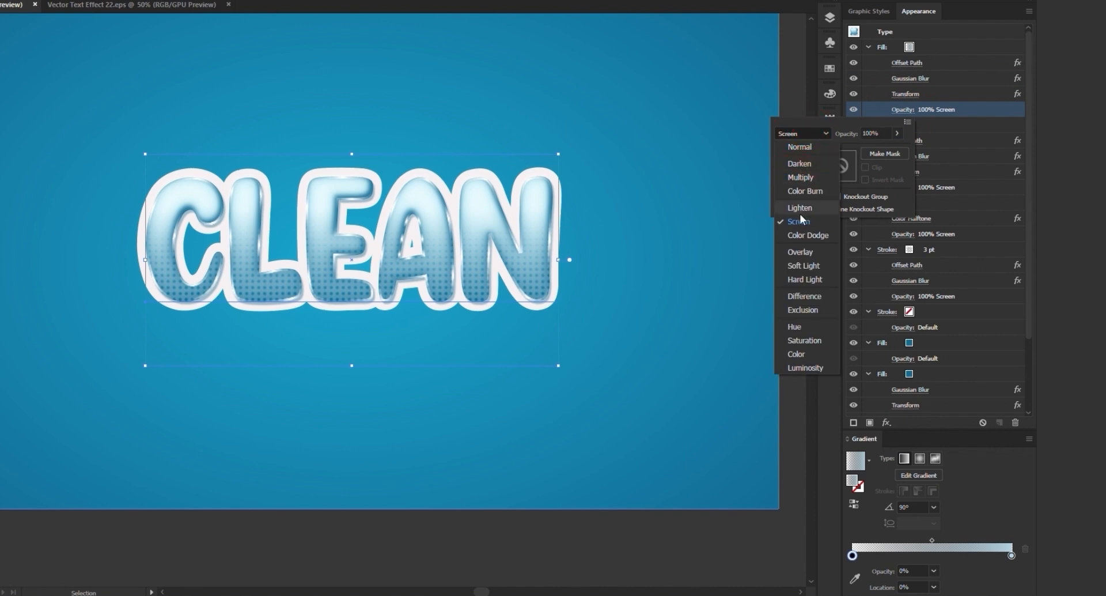
left_click(810, 237)
left_click(757, 404)
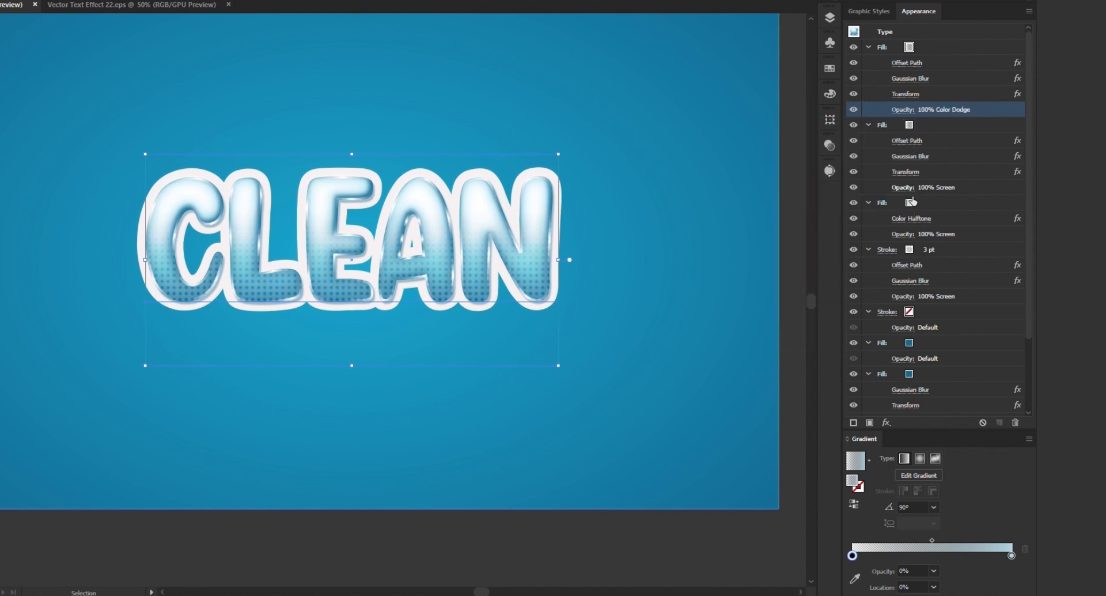
Add a new fill above the Color Dodge fill and colour it with the saved dark blue swatch.
left_click(945, 47)
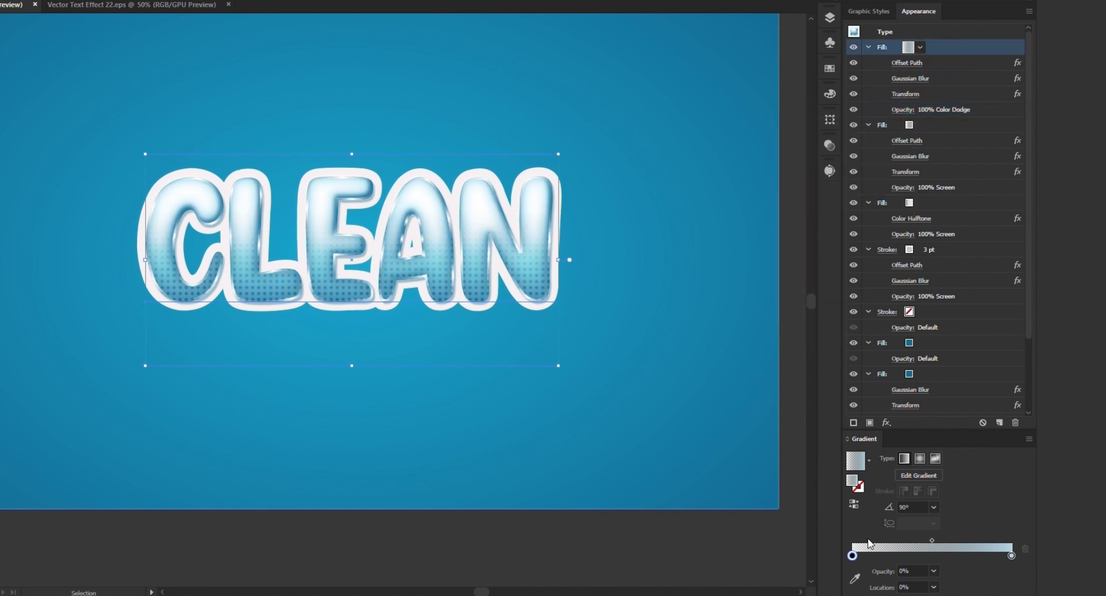
left_click(870, 422)
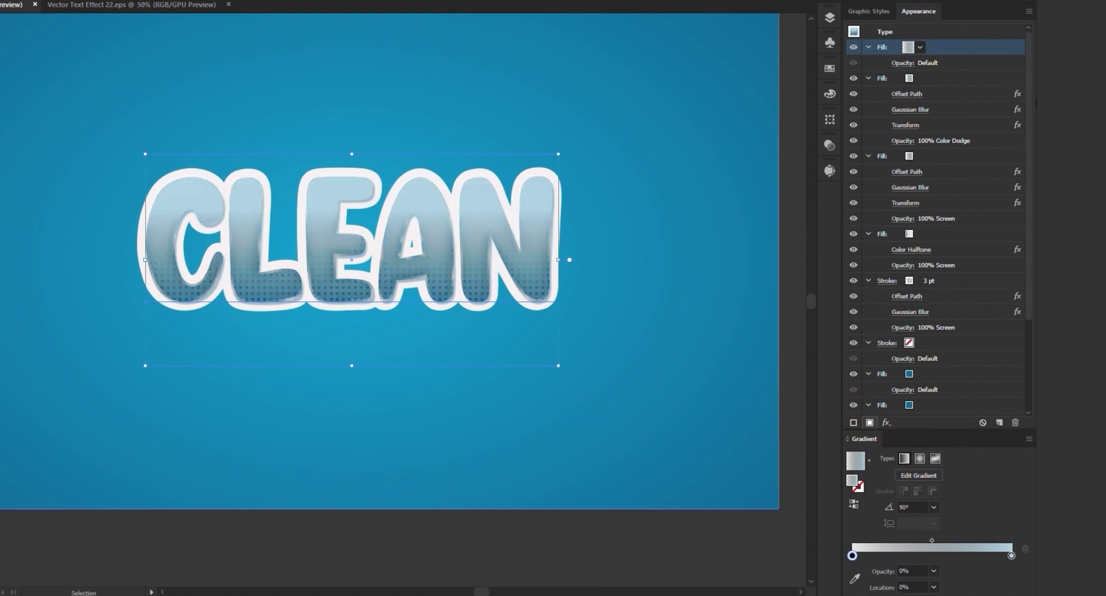
left_click(920, 48)
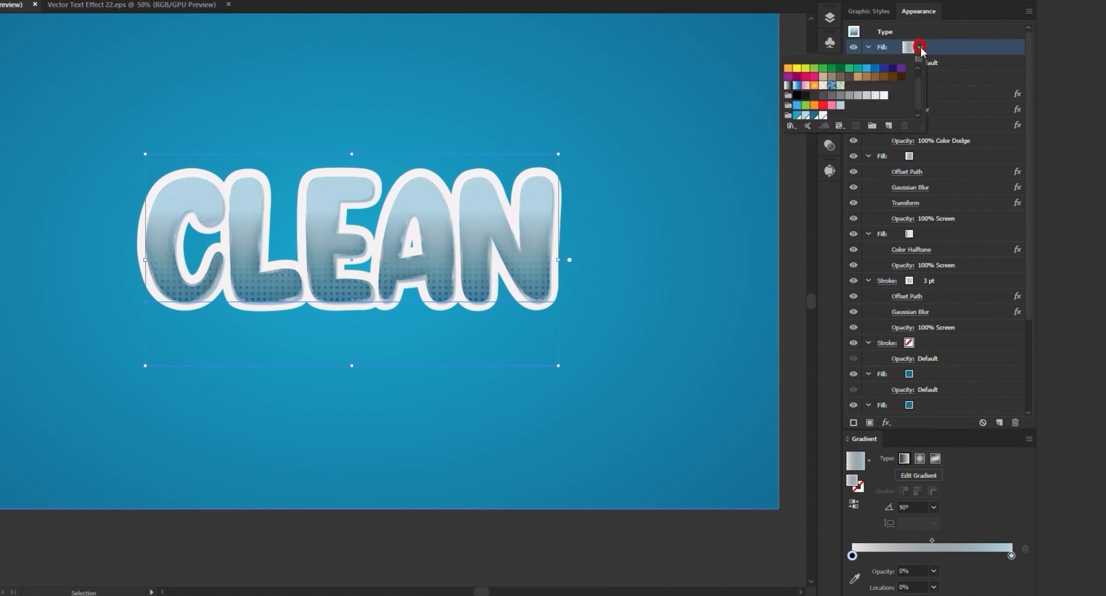
left_click(814, 116)
Apply a Grain texture effect to the dark blue top fill with intensity 10, contrast 23 and Regular grain type.
left_click(968, 47)
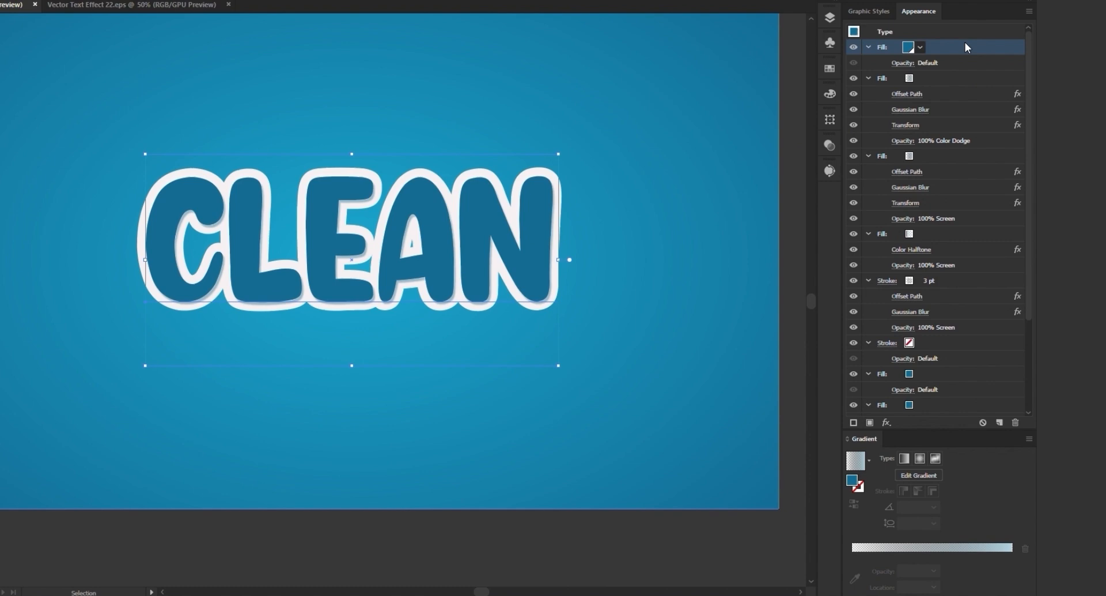
left_click(886, 422)
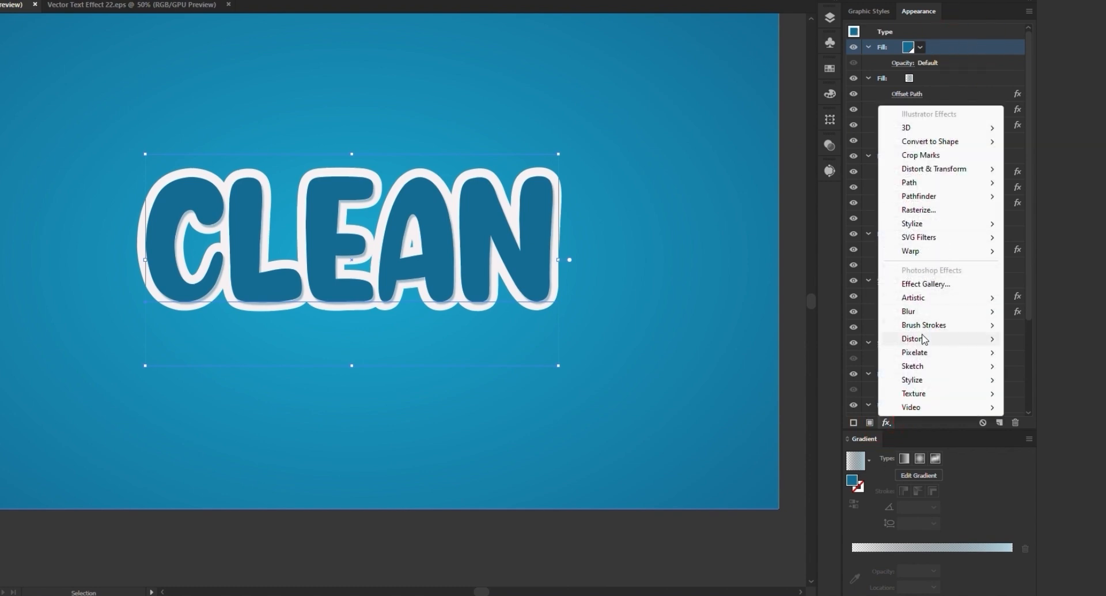
mouse_move(931, 396)
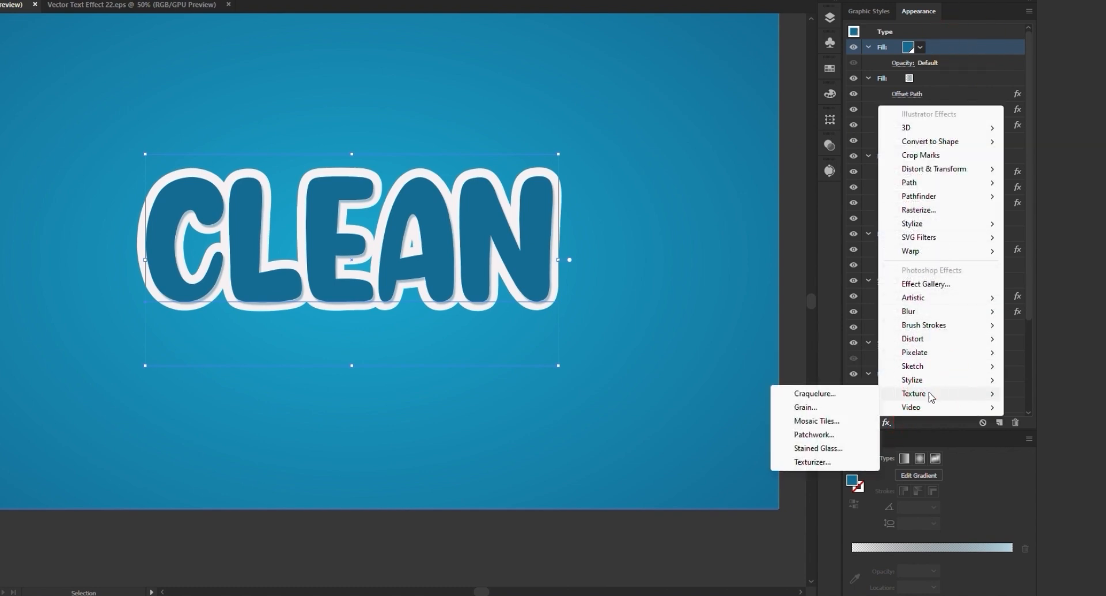
left_click(805, 407)
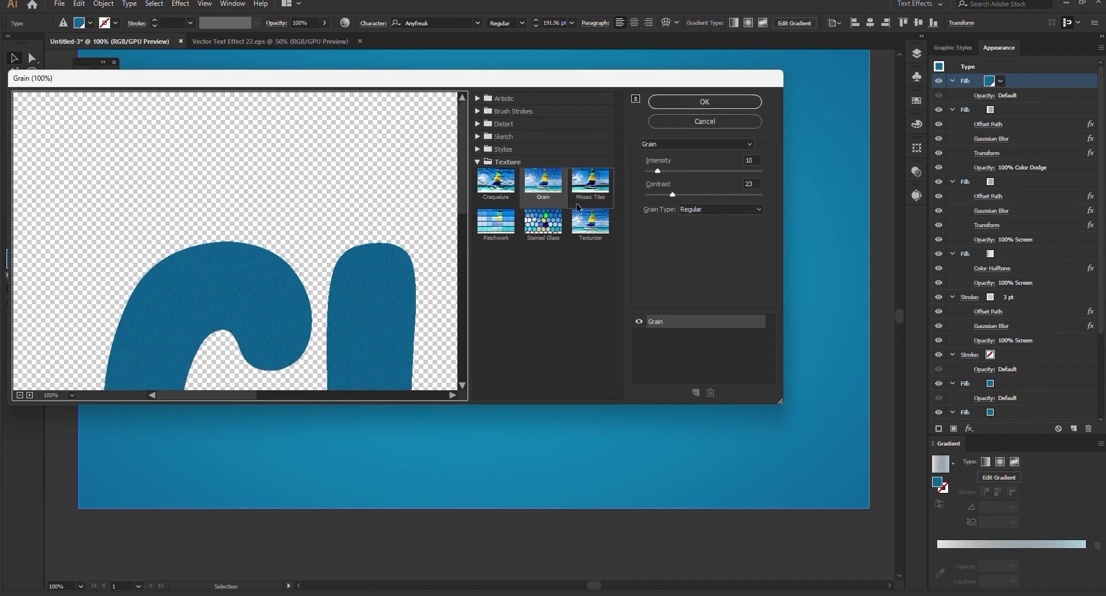
left_click(713, 101)
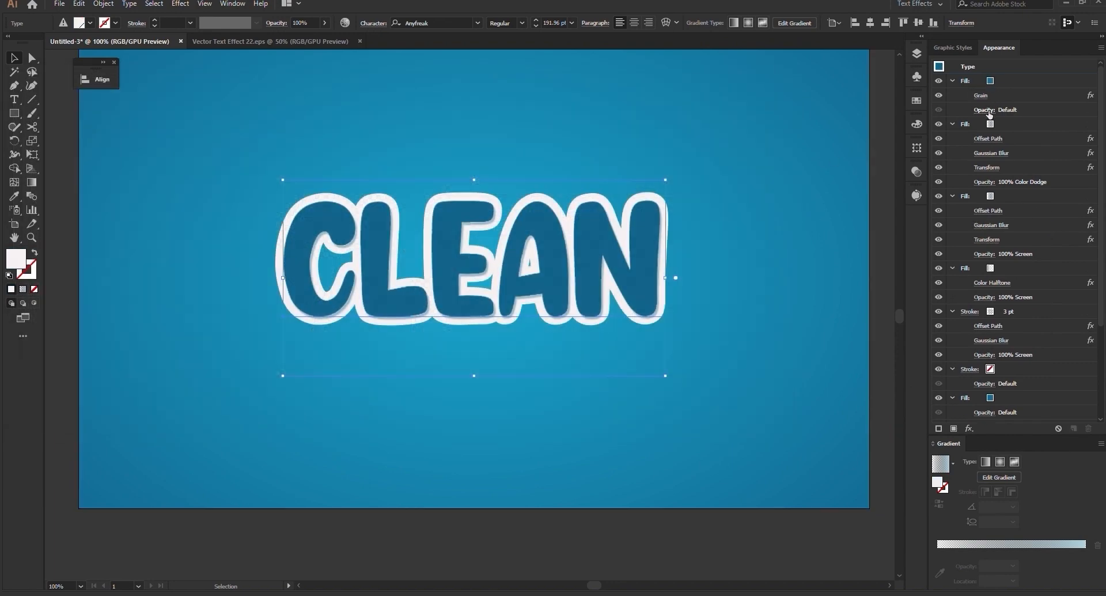
Set the grainy dark blue fill's blending mode to Screen.
left_click(989, 111)
left_click(891, 132)
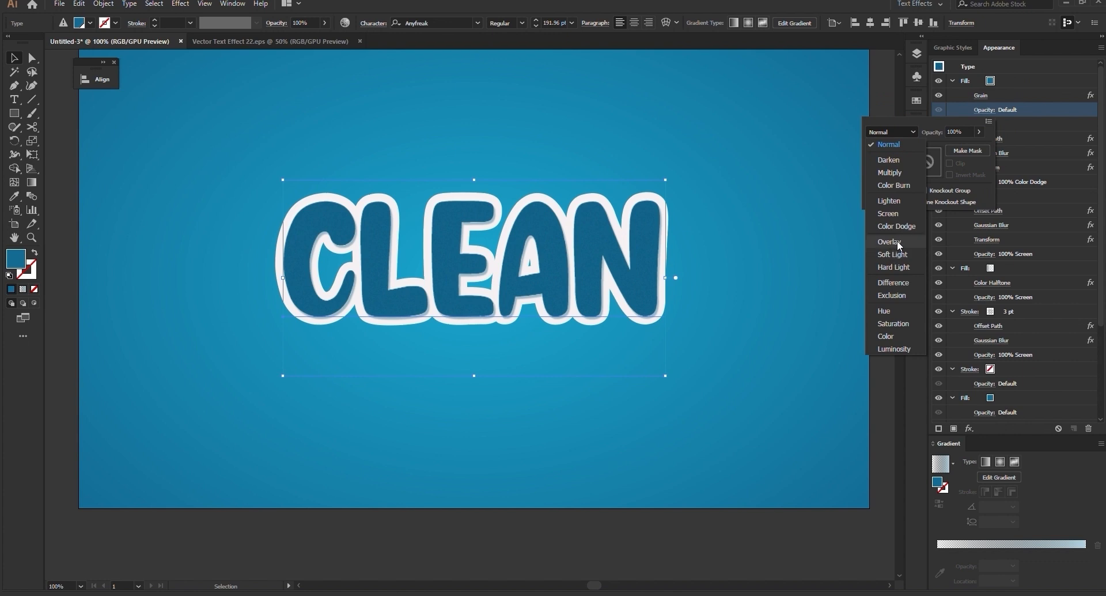
left_click(897, 214)
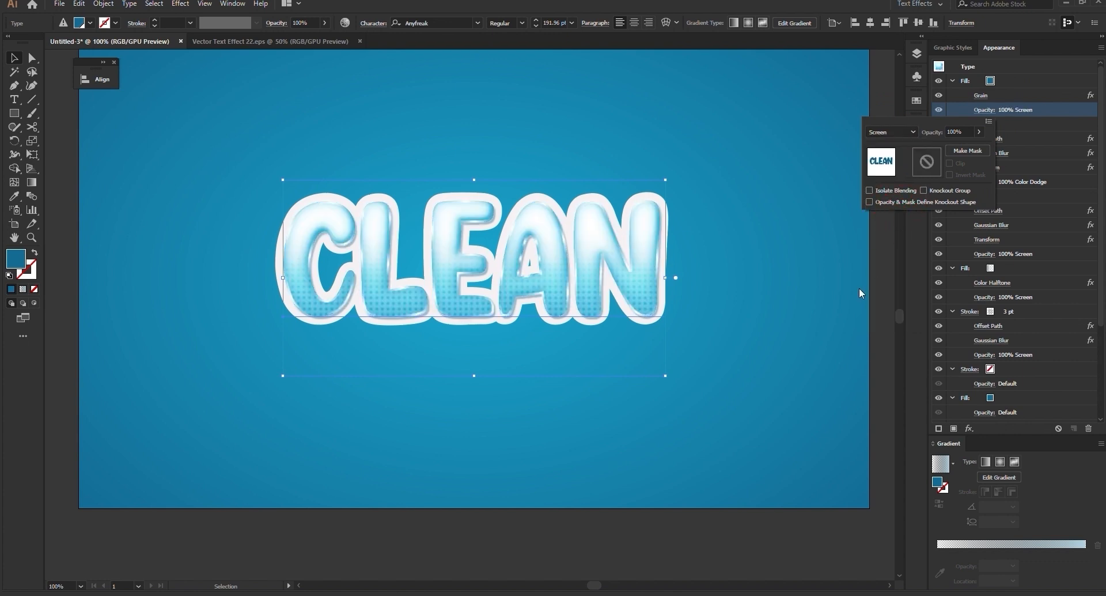
Shift the gradient midpoint of the Color Dodge fill toward its pale blue stop.
left_click(1026, 181)
left_click(1020, 126)
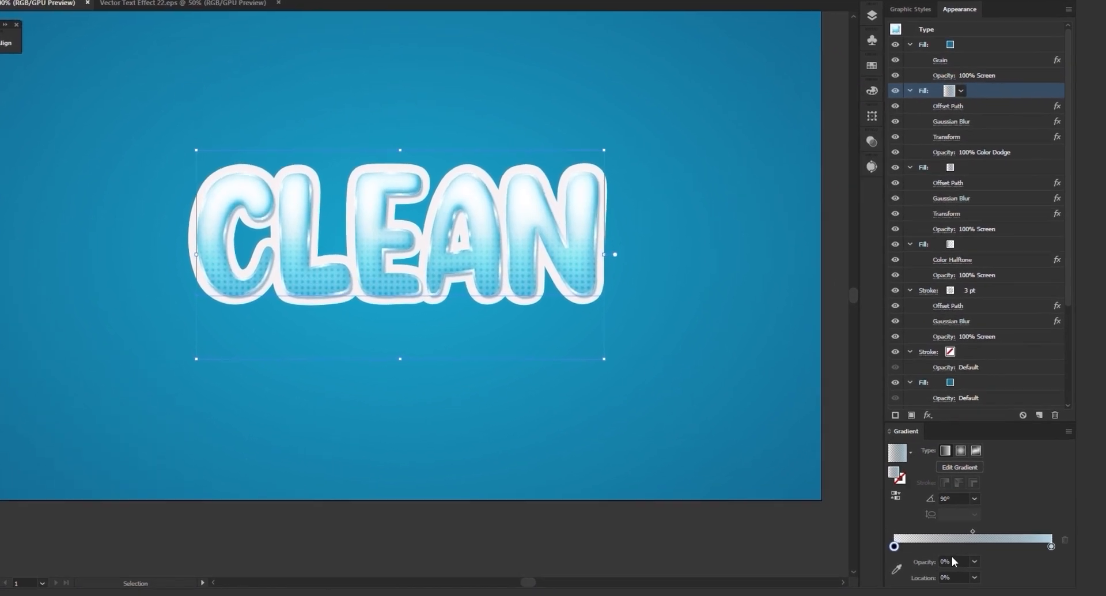
left_click_drag(907, 529, 935, 527)
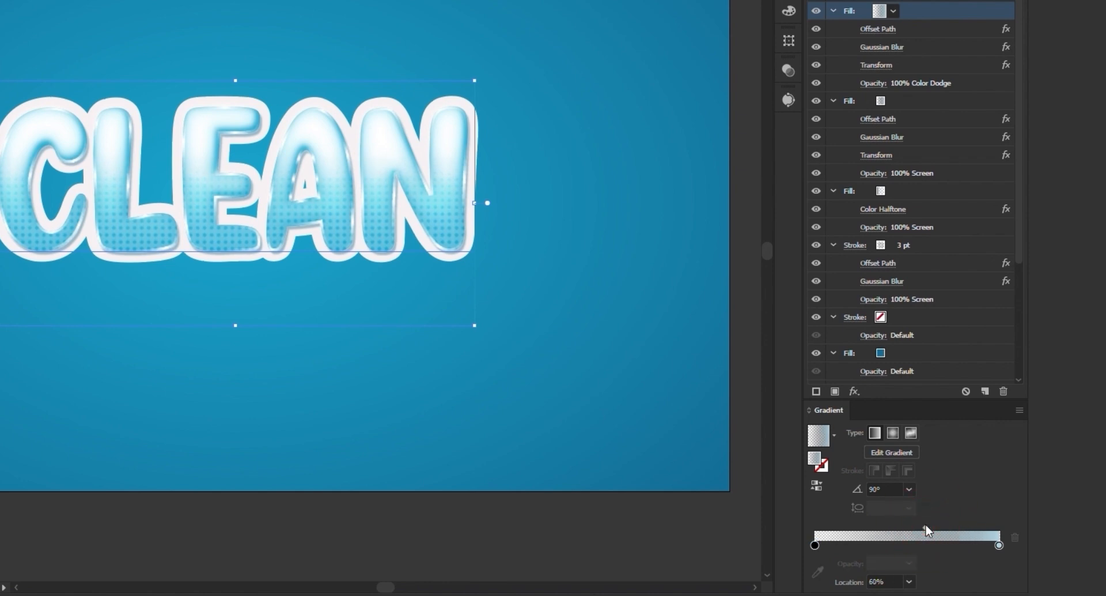
left_click_drag(925, 526, 917, 527)
Move the gradient midpoint of the blurred Screen fill below it to 58.08% and deselect the text.
left_click(918, 105)
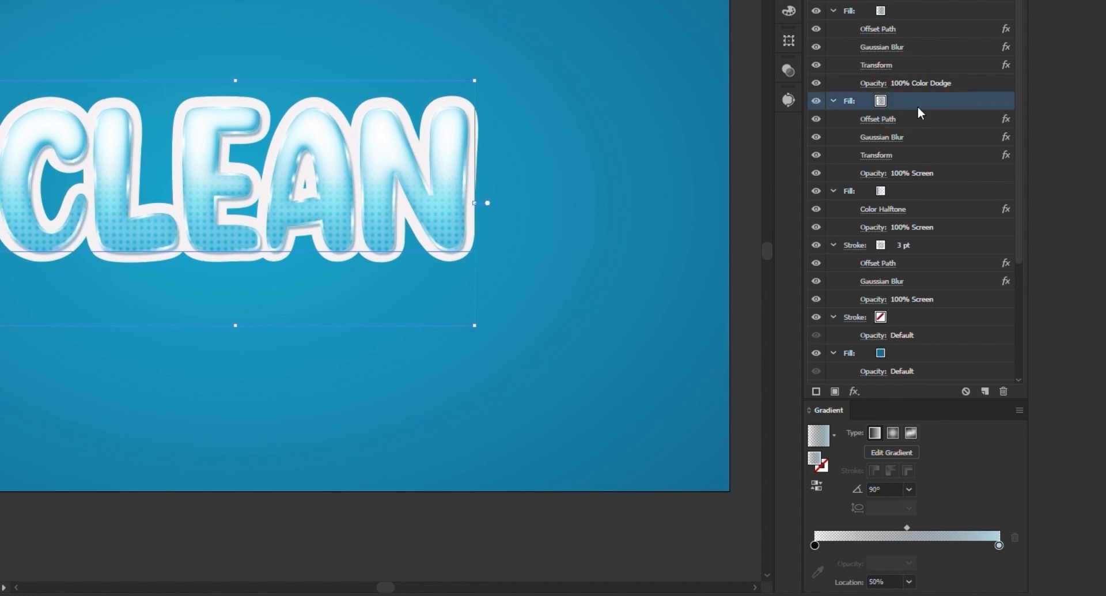
left_click_drag(905, 527, 923, 526)
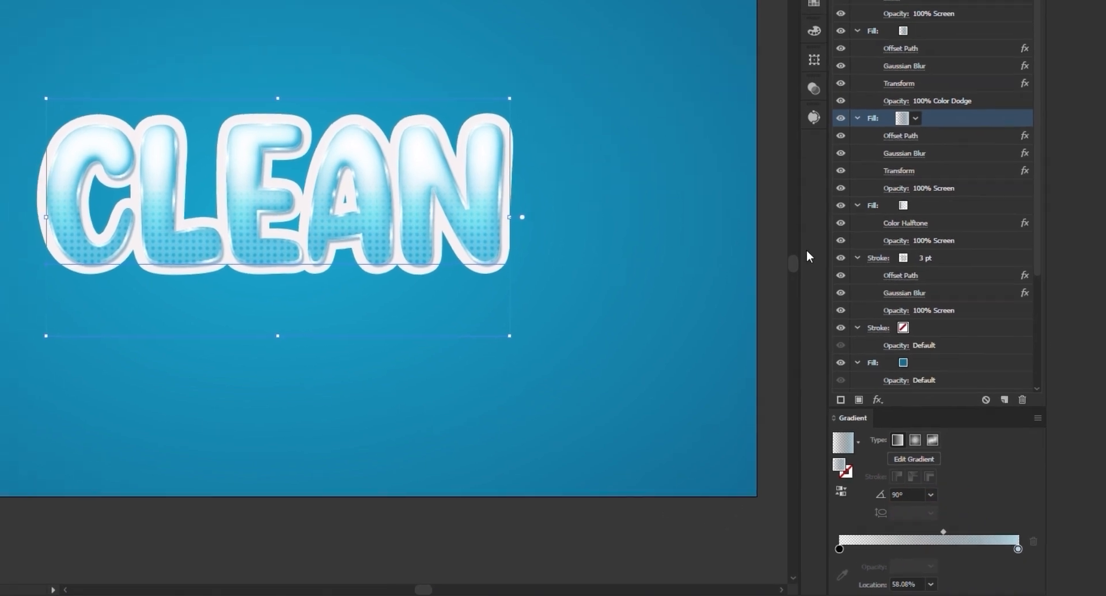
left_click(751, 191)
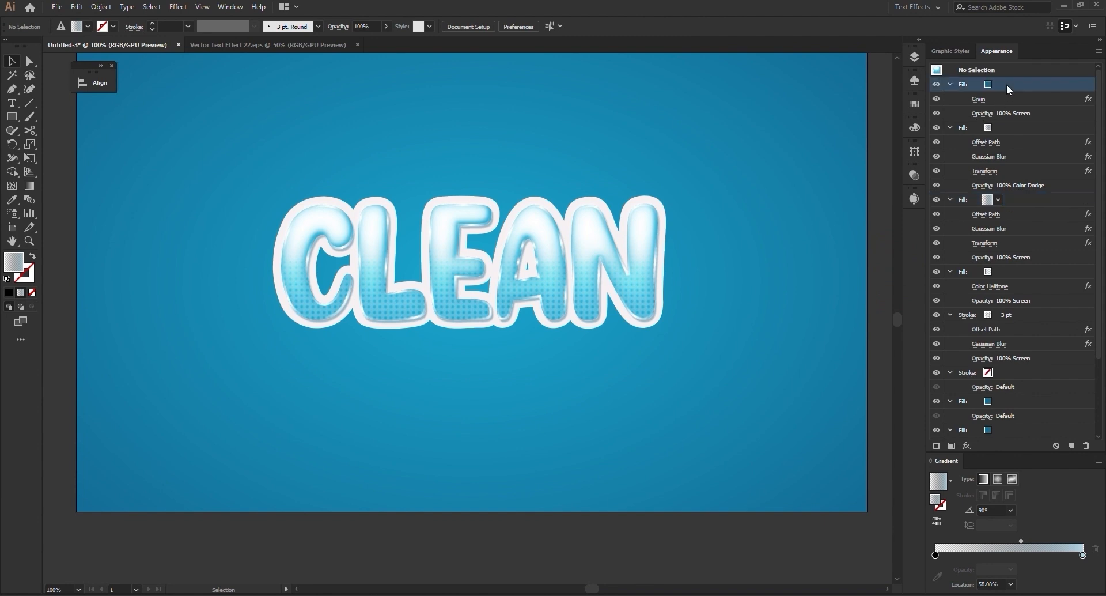
Add a Multiply Drop Shadow to the CLEAN text's bottom white fill with 40% opacity, 10 px X and Y offsets and 4 px blur.
left_click(490, 350)
scroll(973, 385, "down", 3)
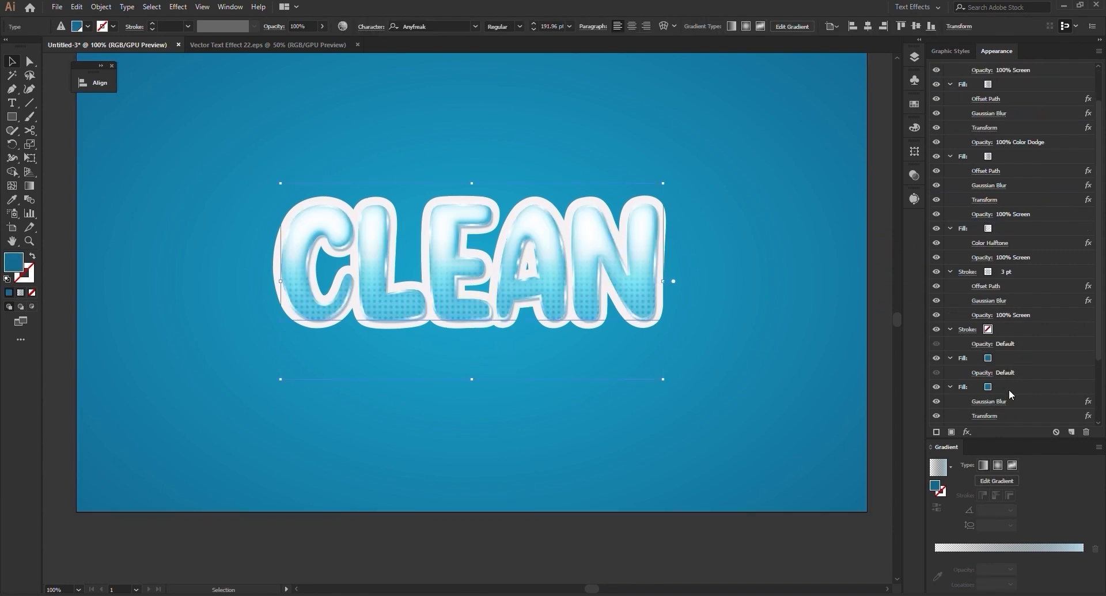
left_click(1023, 364)
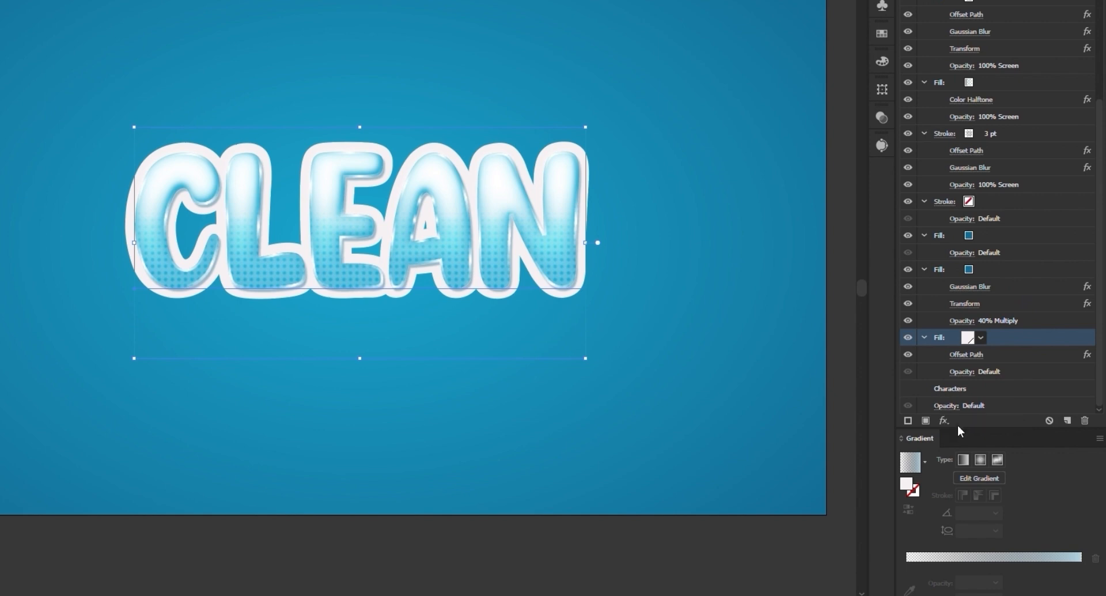
left_click(944, 420)
mouse_move(973, 203)
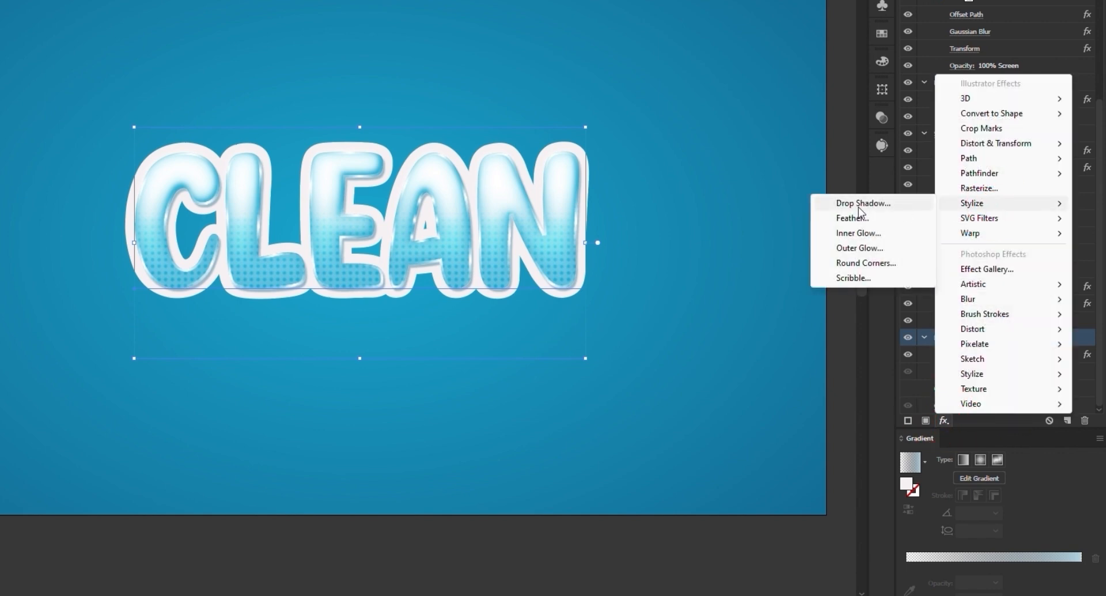
left_click(853, 206)
left_click(678, 245)
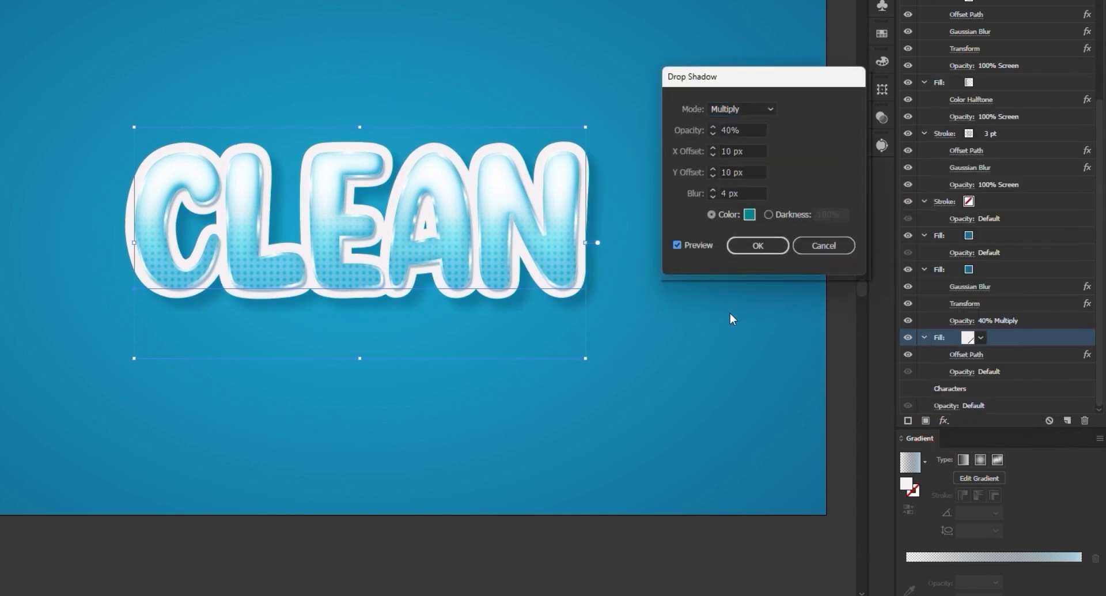
left_click(759, 245)
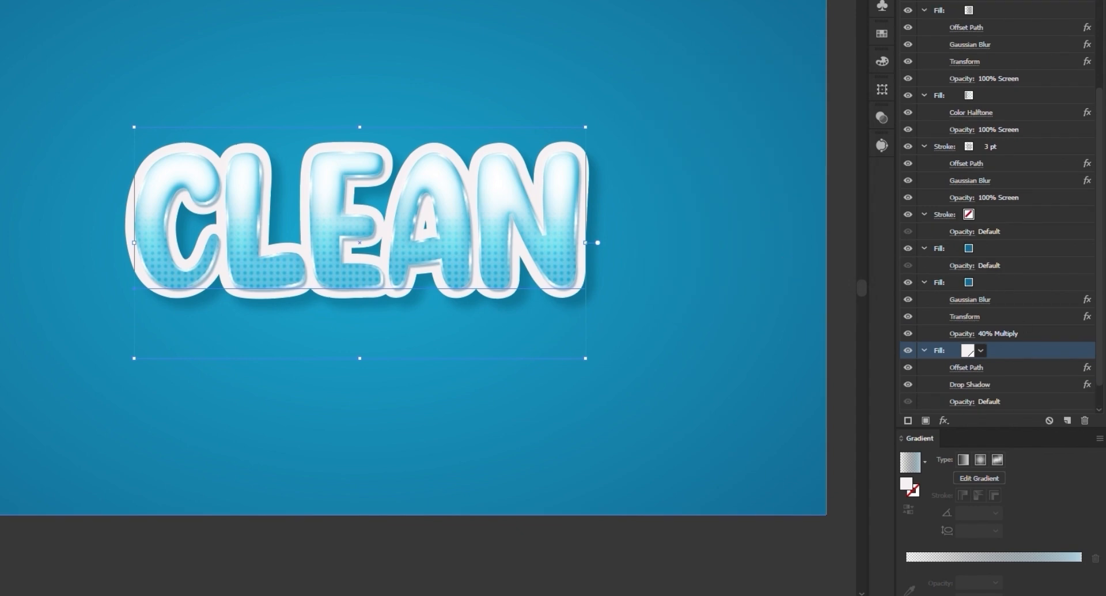
Apply the white-to-black linear gradient swatch to the bottom offset fill of the text.
scroll(993, 323, "down", 1)
left_click(981, 319)
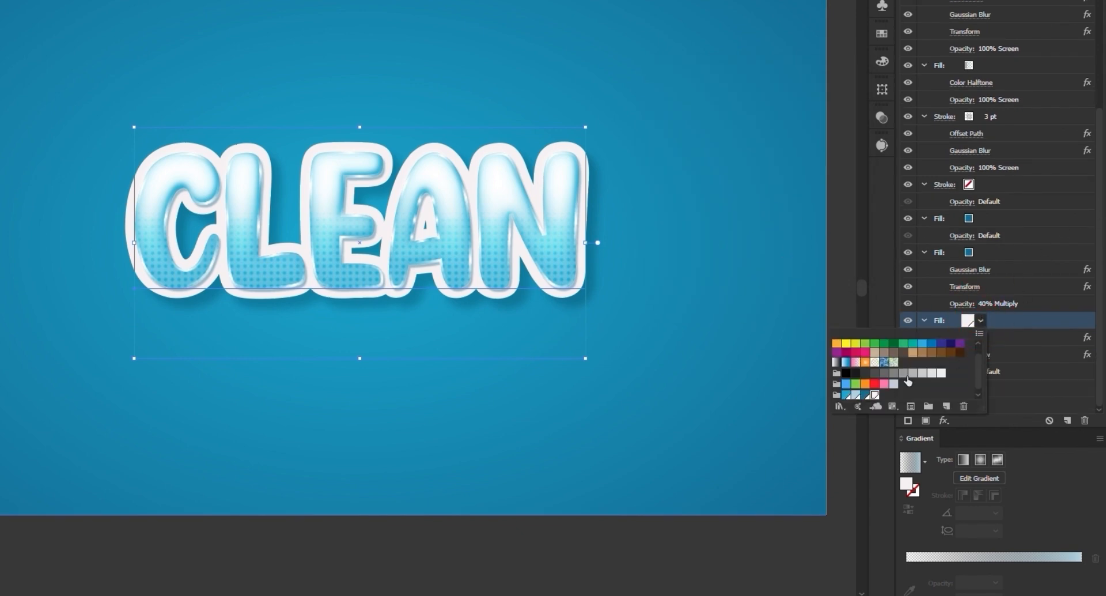
left_click(837, 362)
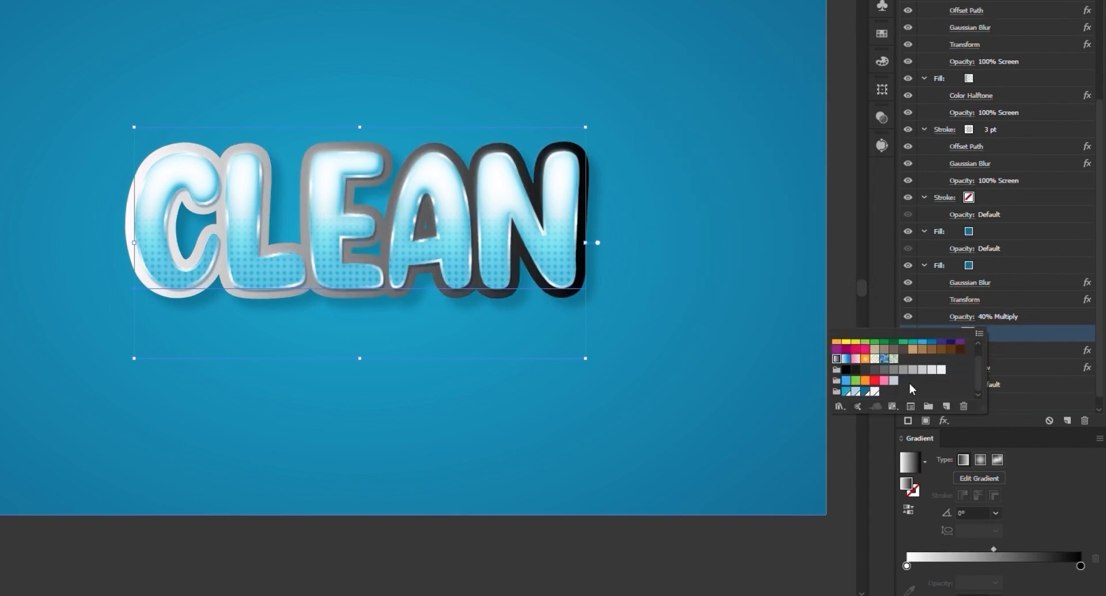
Replace the bottom fill gradient's black end stop with a light gray one and set the gradient angle to 90°.
left_click(988, 565)
left_click(1081, 565)
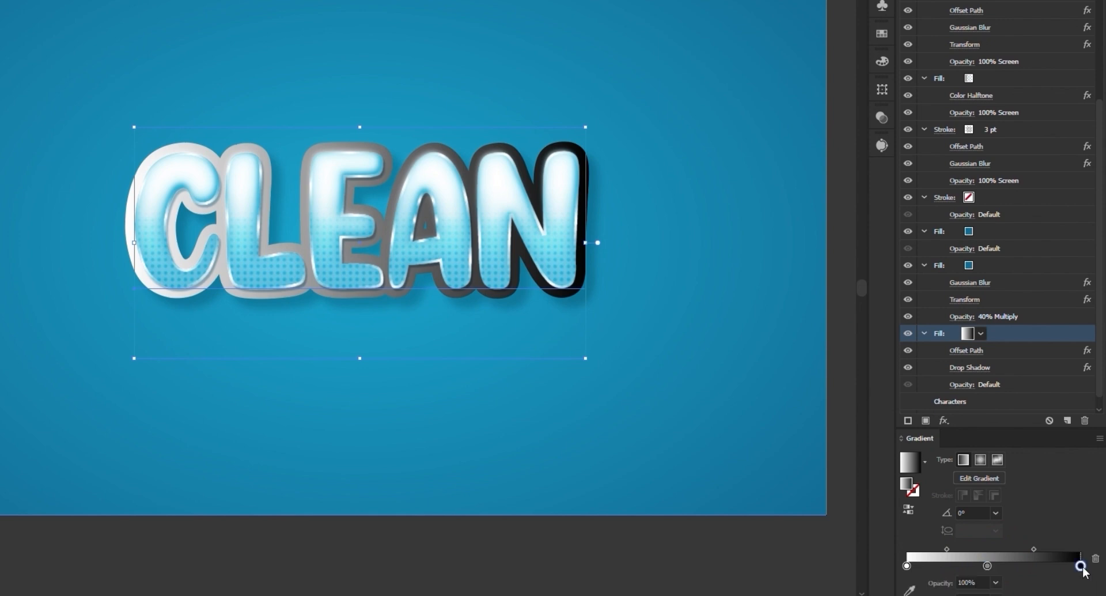
left_click(1097, 559)
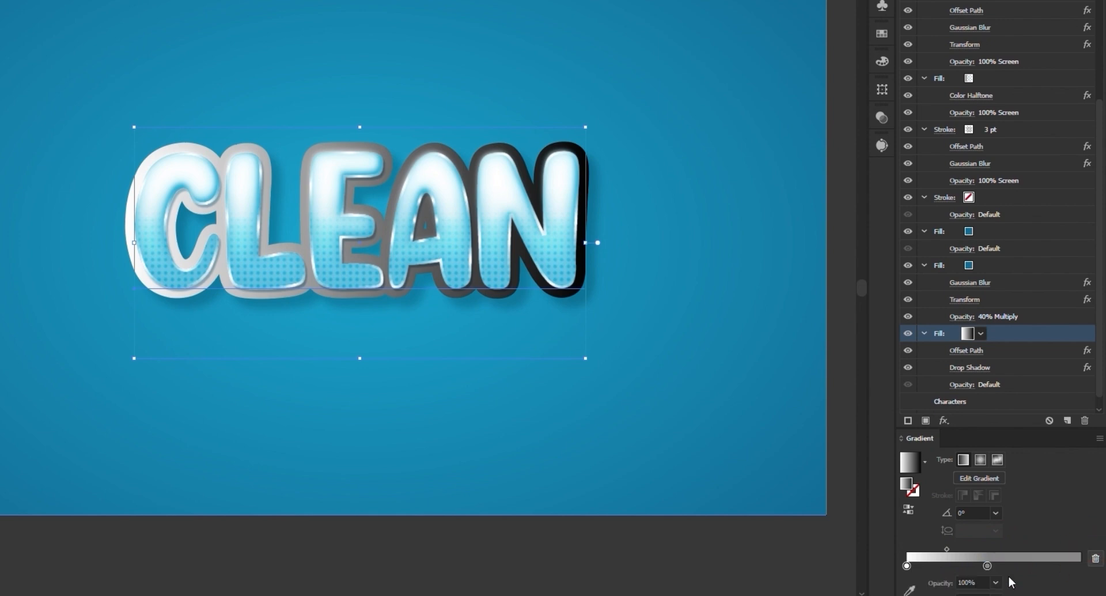
left_click_drag(987, 565, 1081, 565)
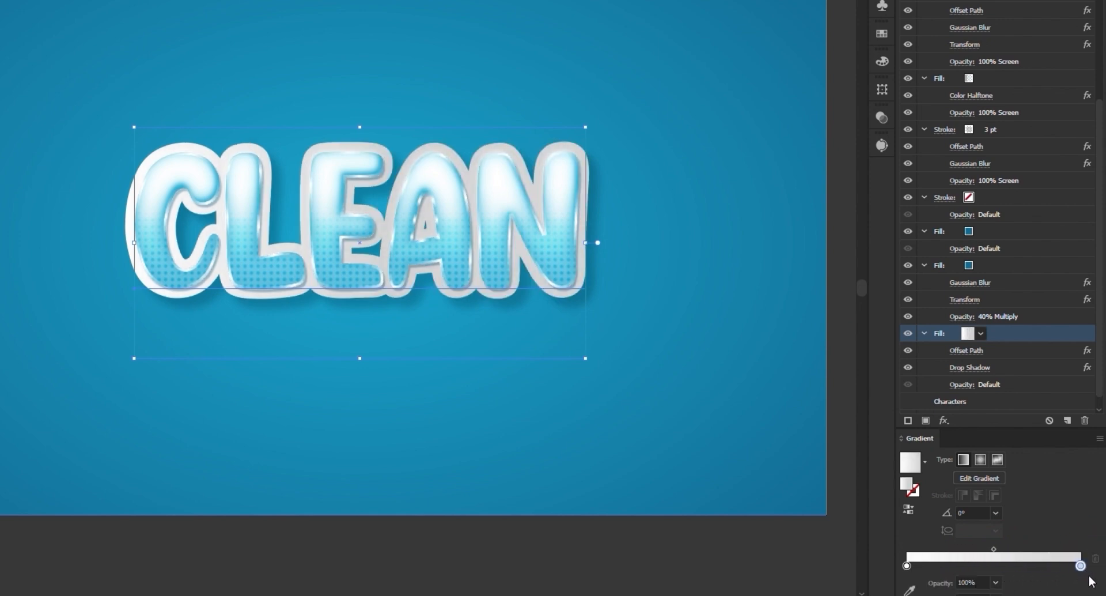
left_click(996, 513)
left_click(1019, 312)
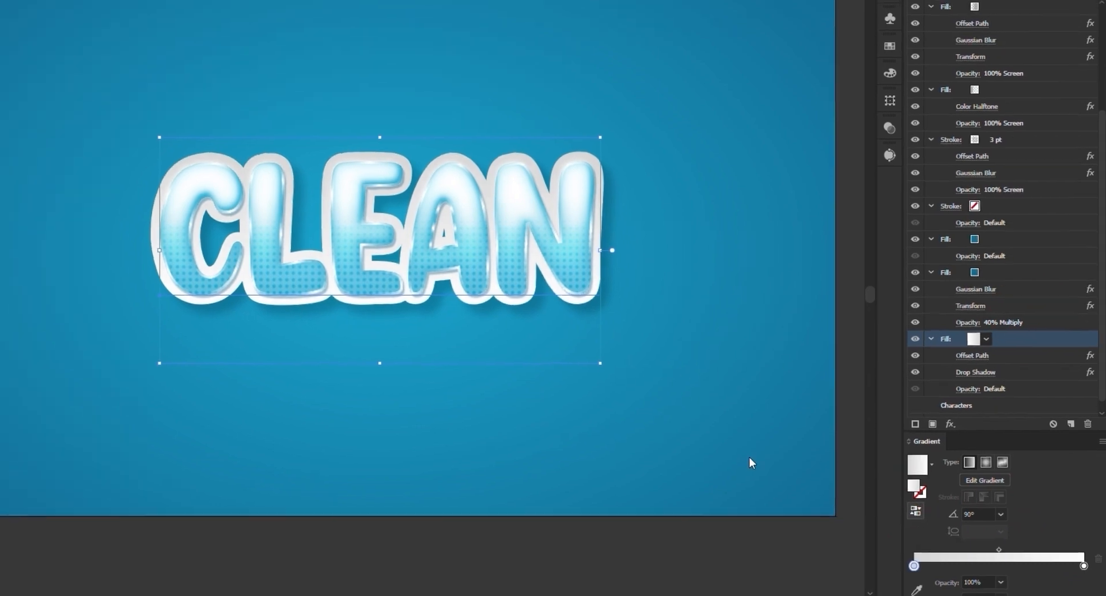
Switch to the Vector Text Effect 22.eps document, show all hidden objects and deselect them.
key("space")
left_click(817, 291)
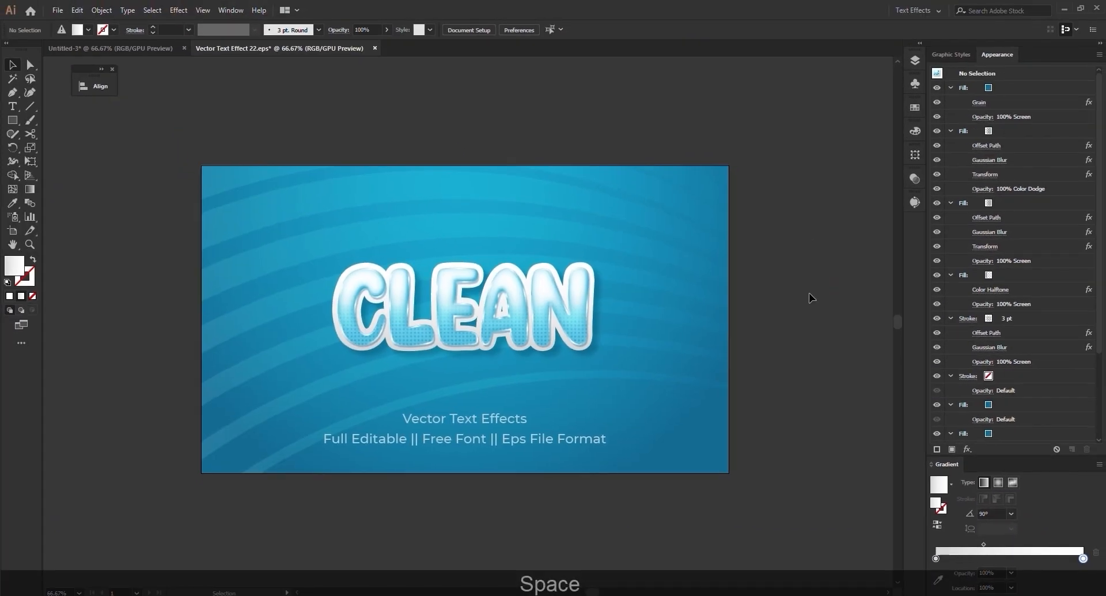
key("ctrl+alt+3")
left_click(718, 91)
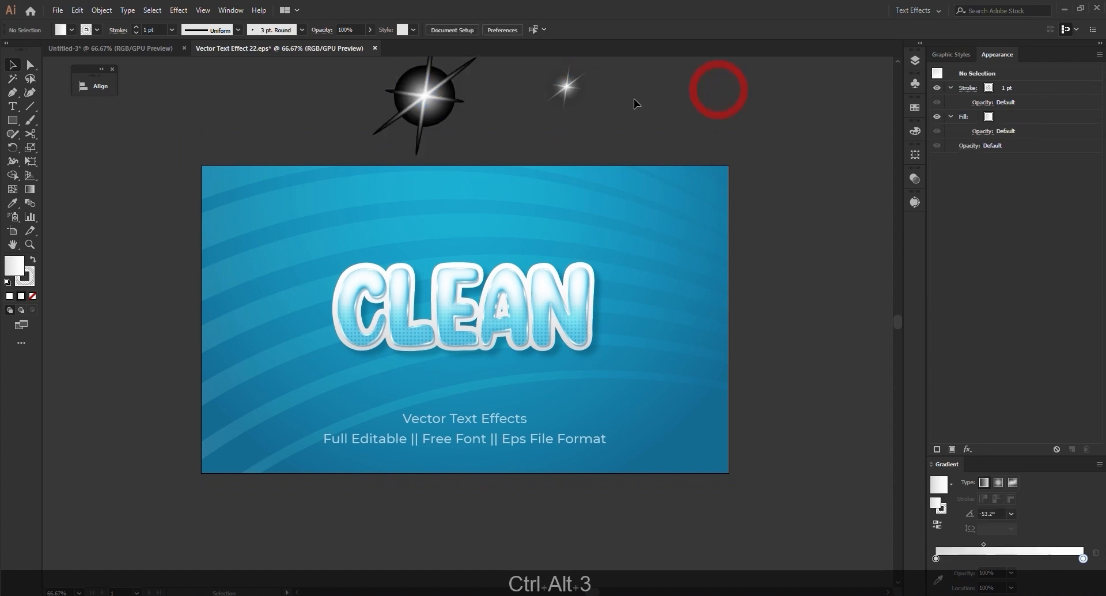
Place copies of the sparkle from above the artboard on the upper edges of the letters E and N.
left_click_drag(642, 119, 334, 77)
left_click_drag(561, 88, 573, 258)
key("alt")
left_click(798, 242)
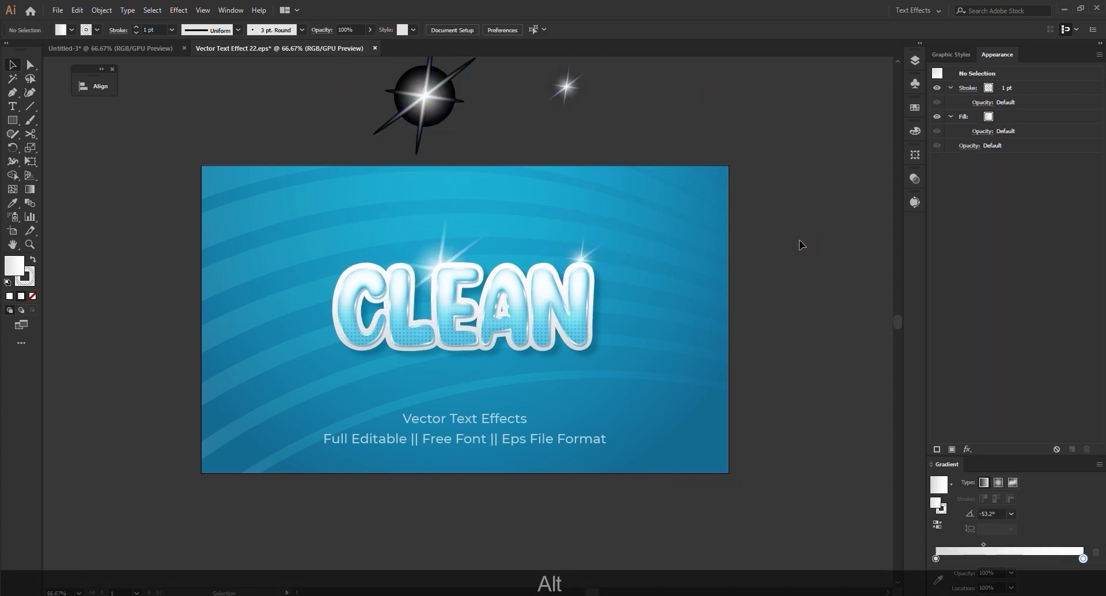
Examine the sparkles on the finished CLEAN artwork and fit the whole artboard in the window.
scroll(597, 262, "up", 2)
left_click(585, 247)
scroll(586, 246, "down", 5)
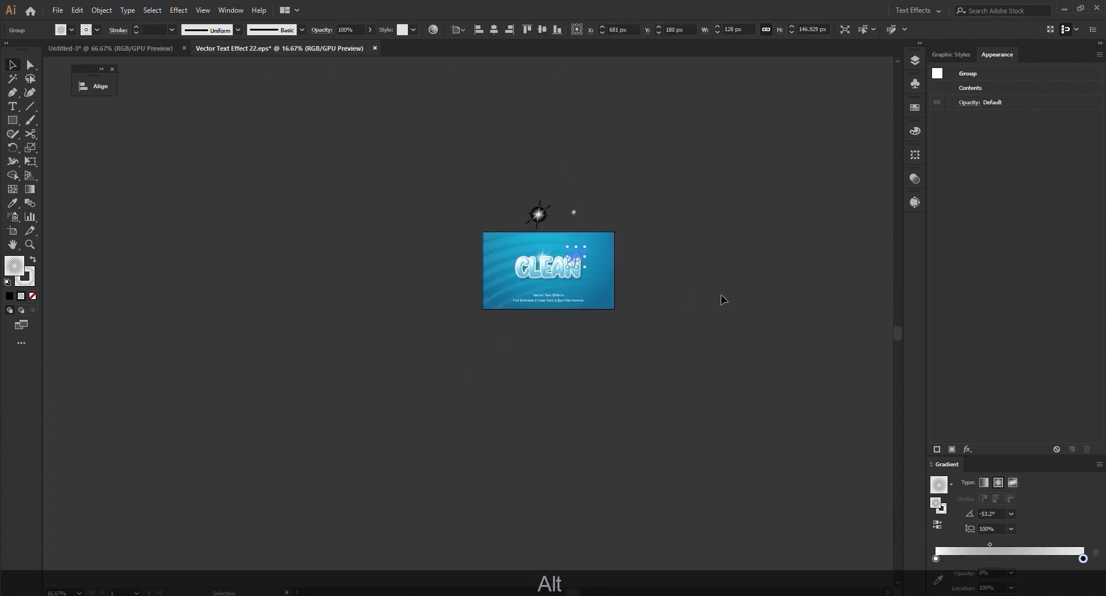
left_click(682, 304)
key("ctrl+=")
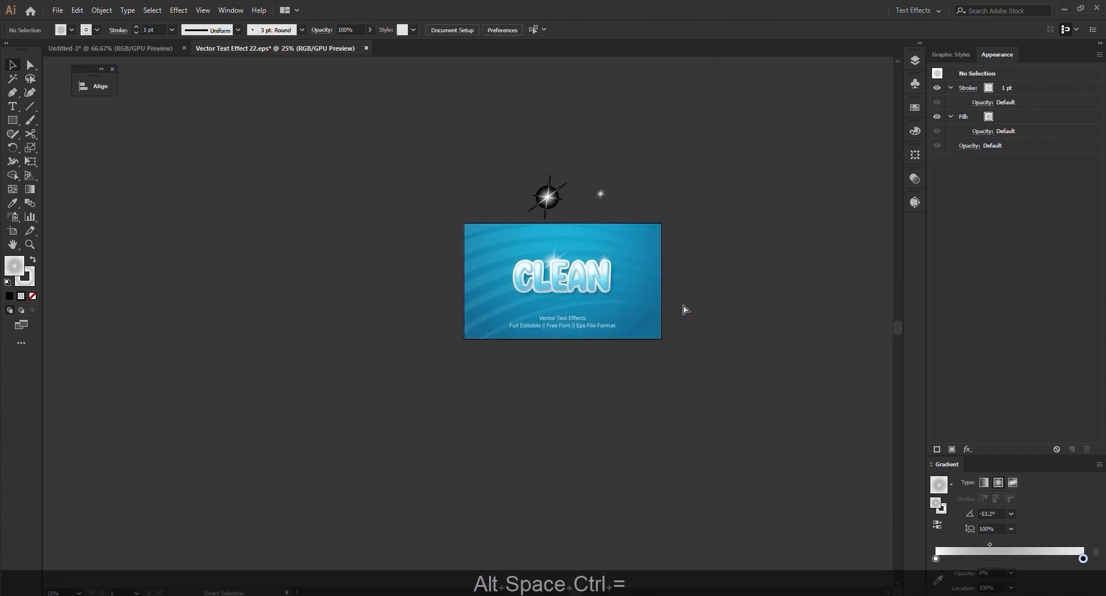
key("ctrl+0")
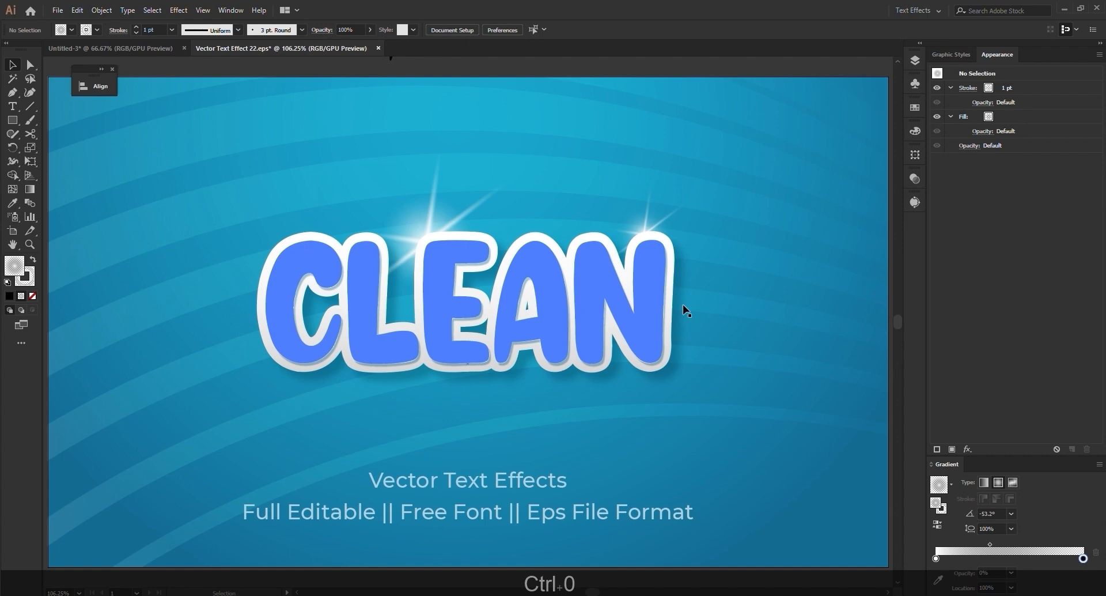
key("alt")
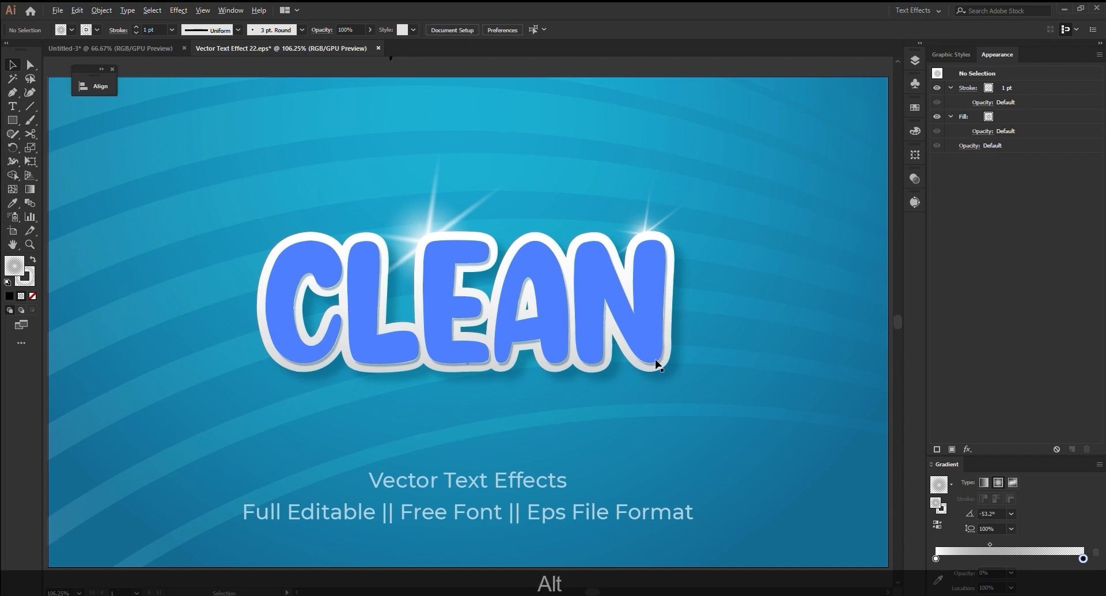